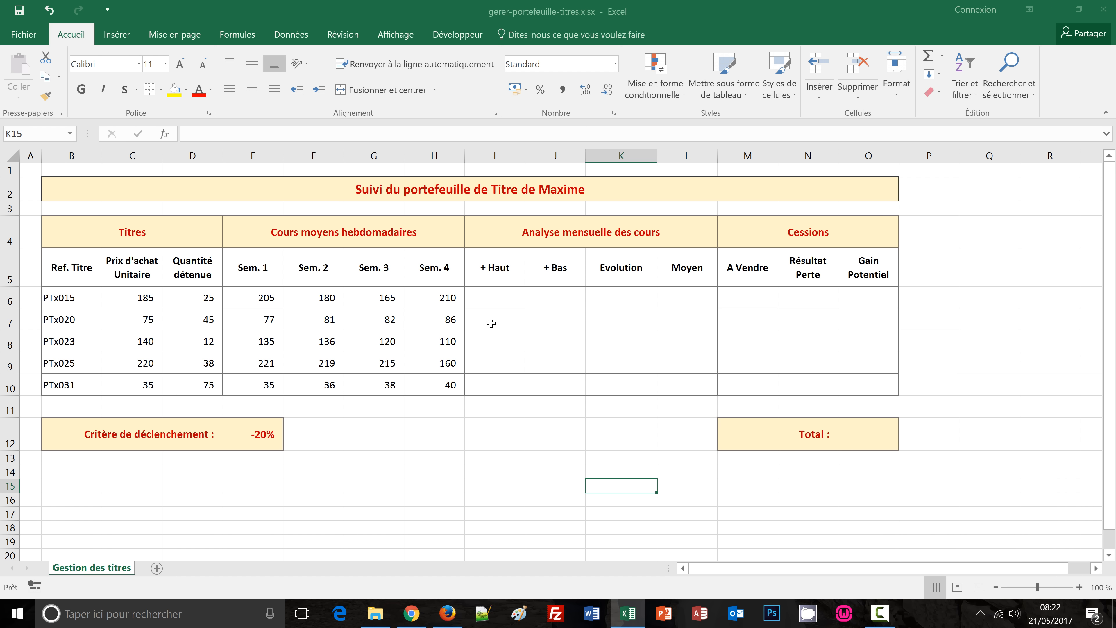
Step: Fill the + Haut cells I6:I10 with the formula =MAX(E6:H6) to get each title's highest weekly price
{"action": "left_click_drag", "start_coordinate": [492, 297], "coordinate": [509, 391]}
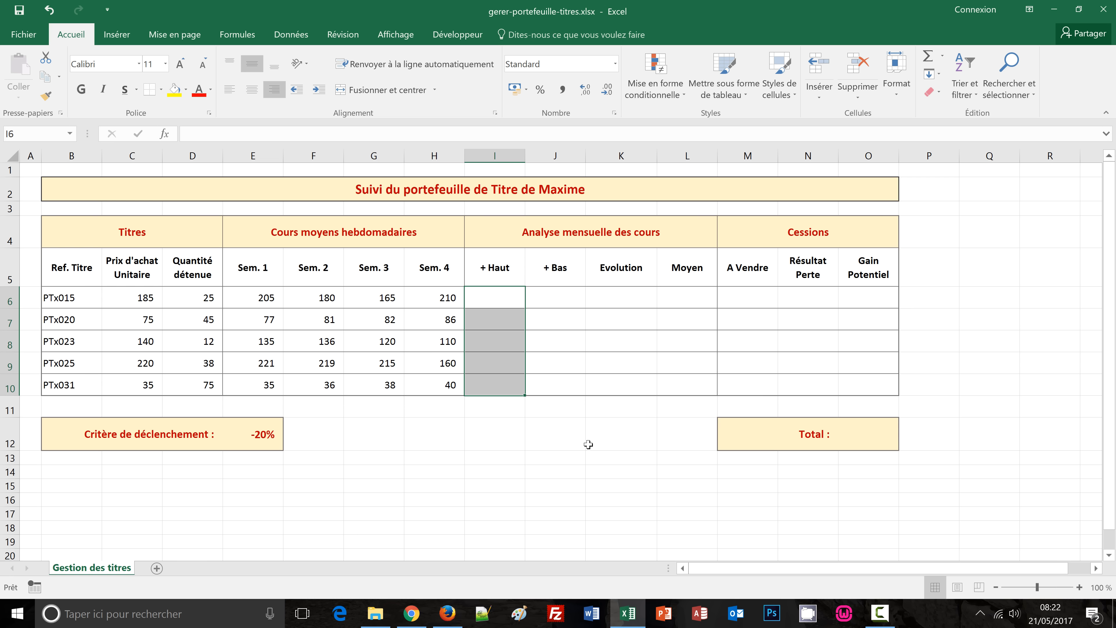
{"action": "left_click", "coordinate": [516, 428]}
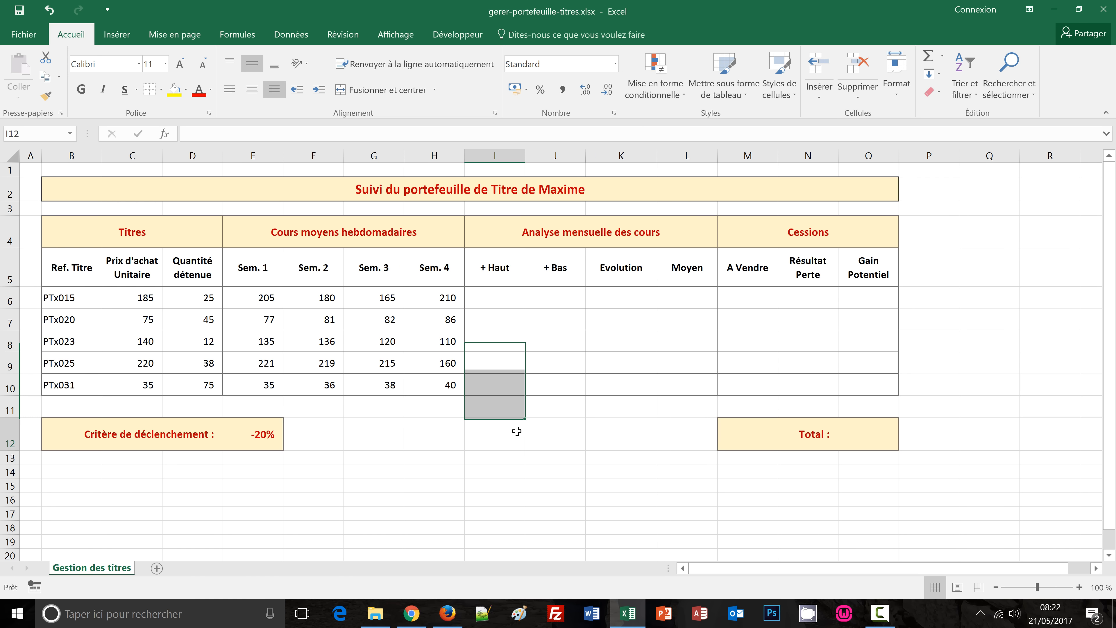
{"action": "left_click_drag", "start_coordinate": [483, 300], "coordinate": [510, 395]}
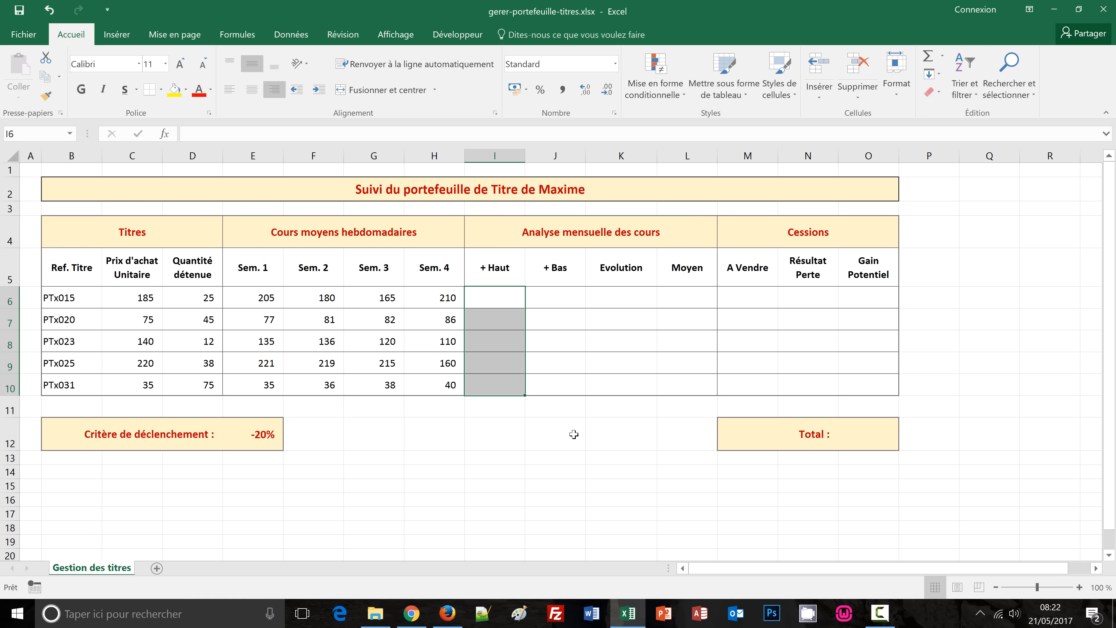
{"action": "type", "text": "="}
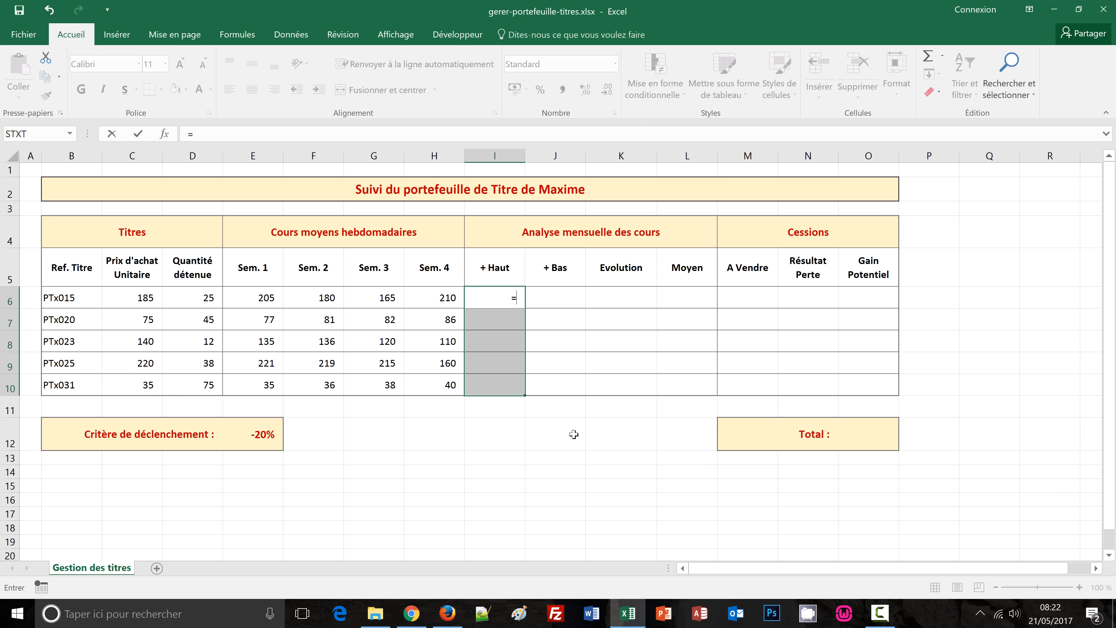
{"action": "type", "text": "max"}
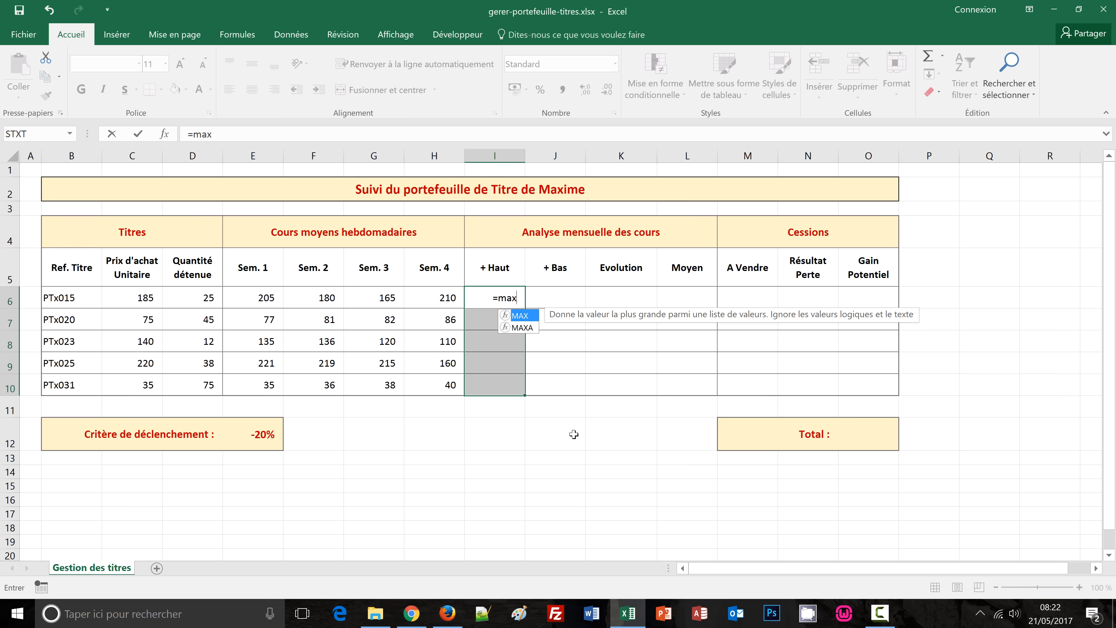
{"action": "type", "text": "("}
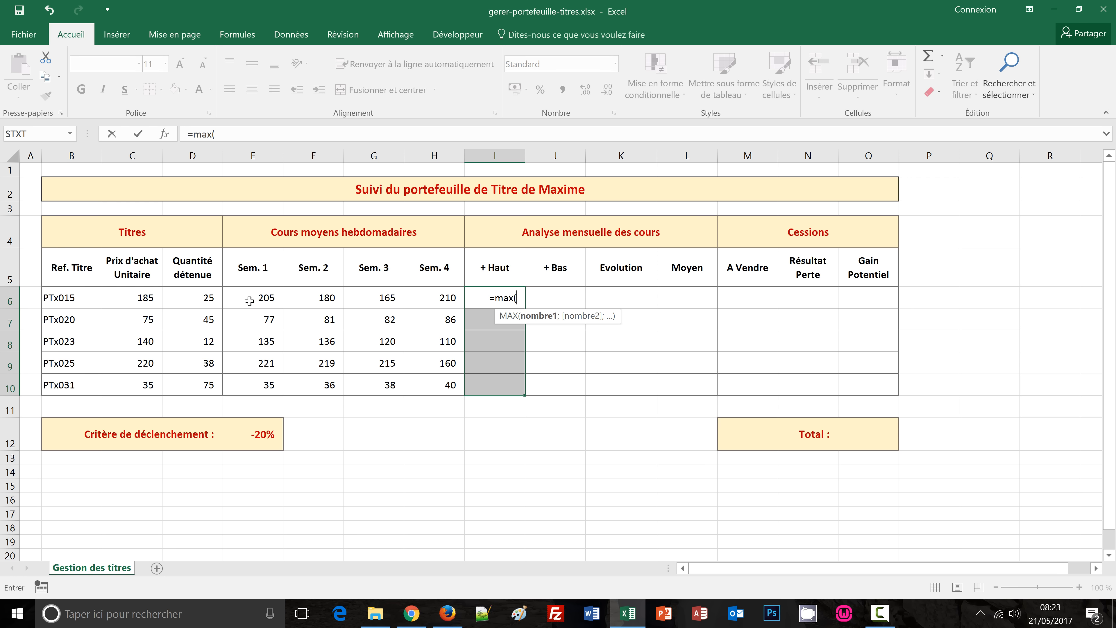
{"action": "left_click_drag", "start_coordinate": [249, 300], "coordinate": [455, 294]}
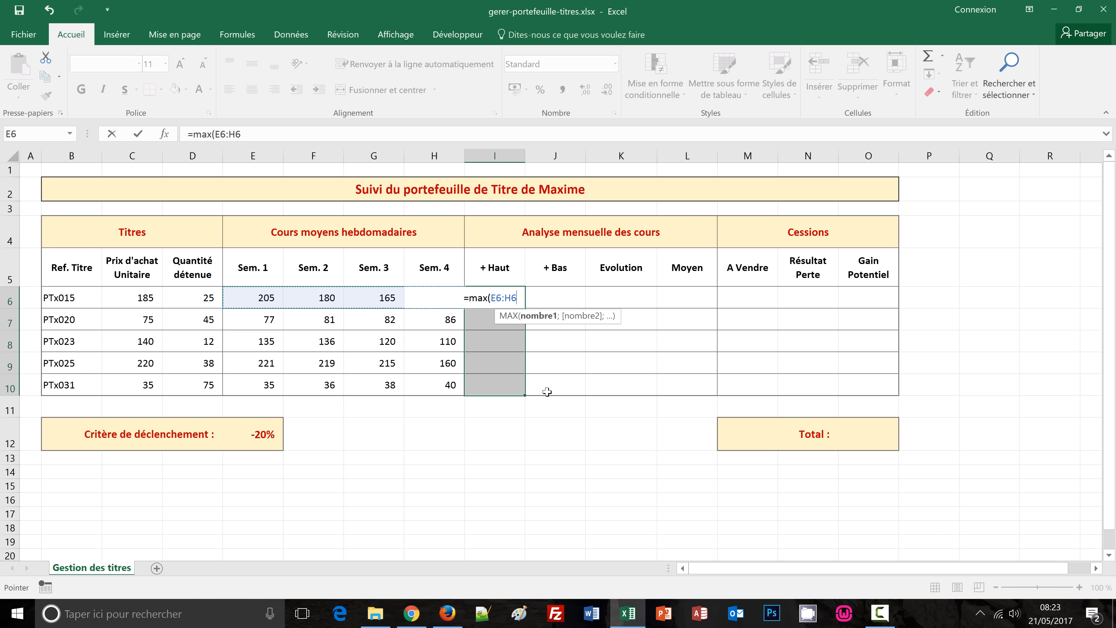
{"action": "type", "text": ")"}
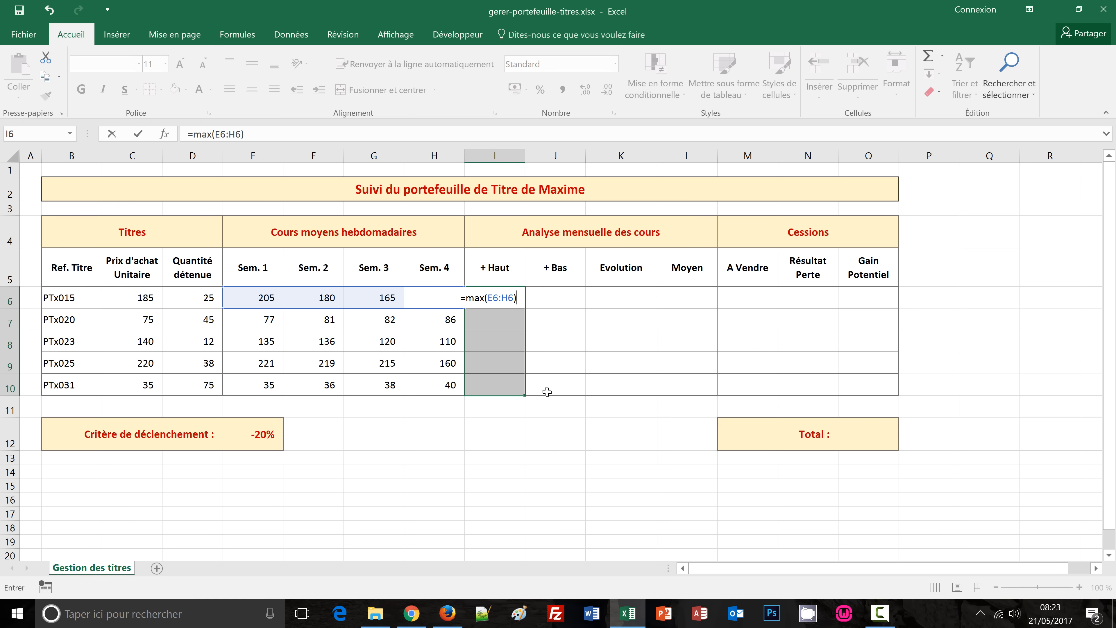
{"action": "key", "text": "ctrl+Return"}
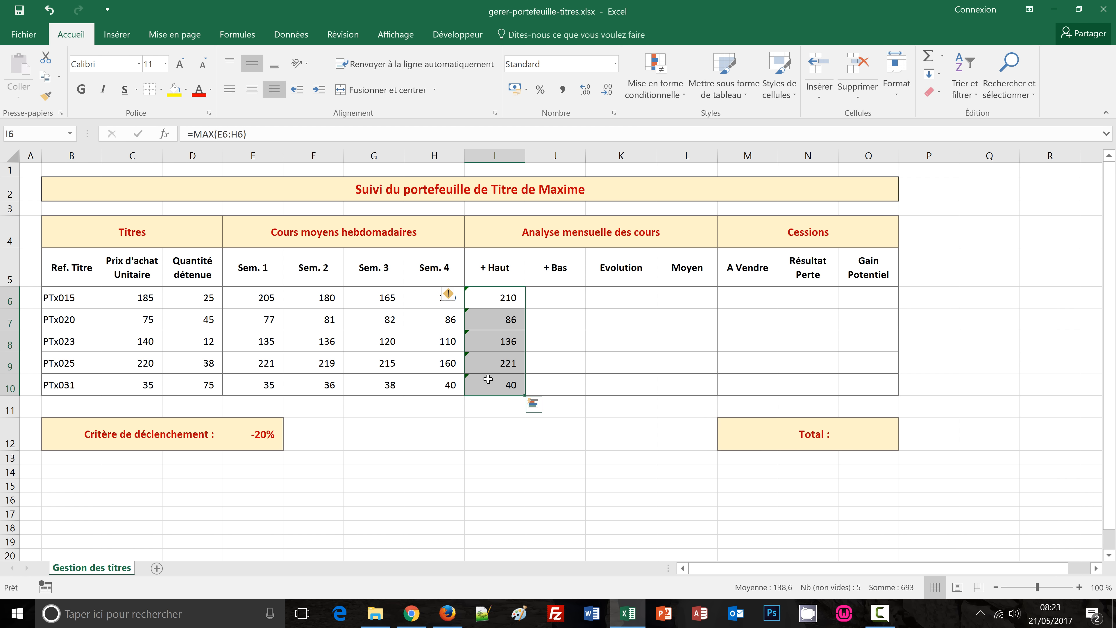
Step: Ignore the adjacent-cells formula error flagged on the + Haut cells I6:I10
{"action": "mouse_move", "coordinate": [458, 300]}
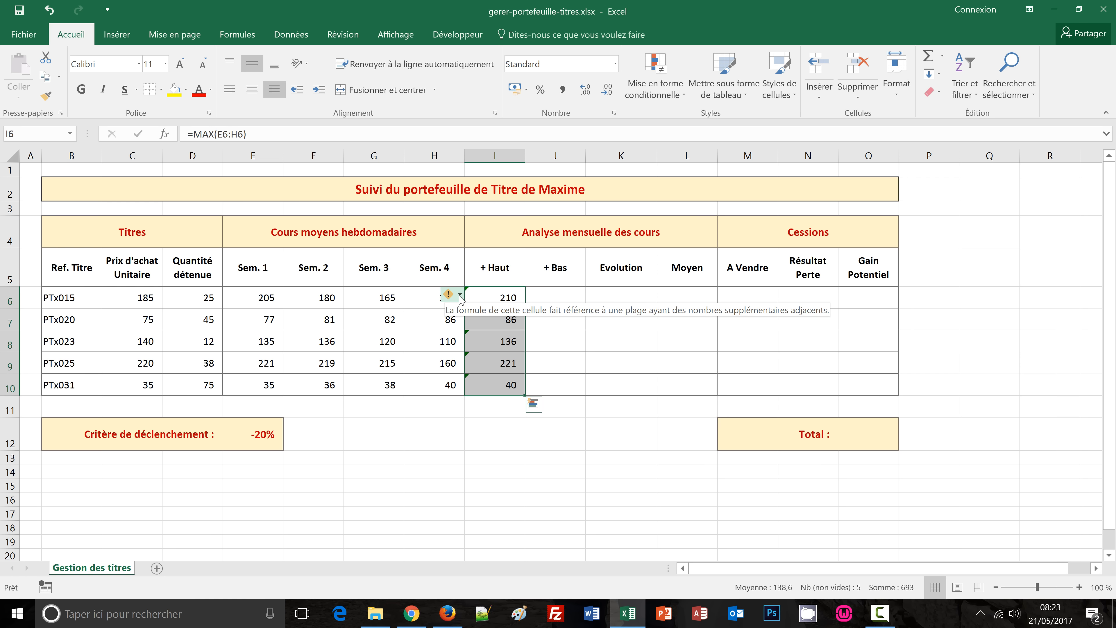
{"action": "left_click", "coordinate": [460, 295]}
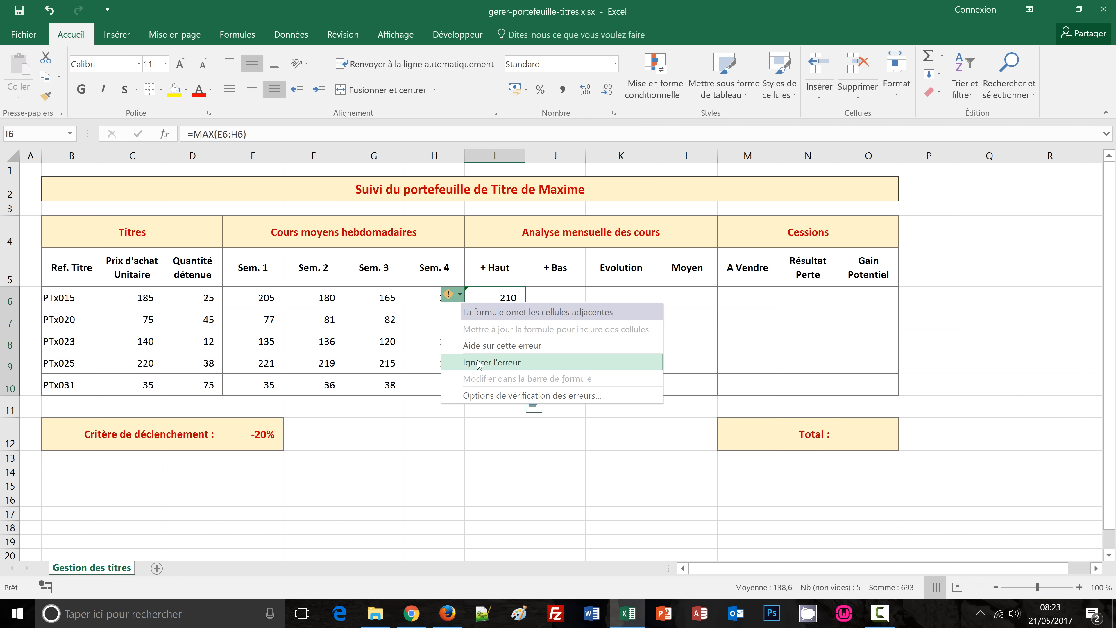
{"action": "left_click", "coordinate": [487, 363]}
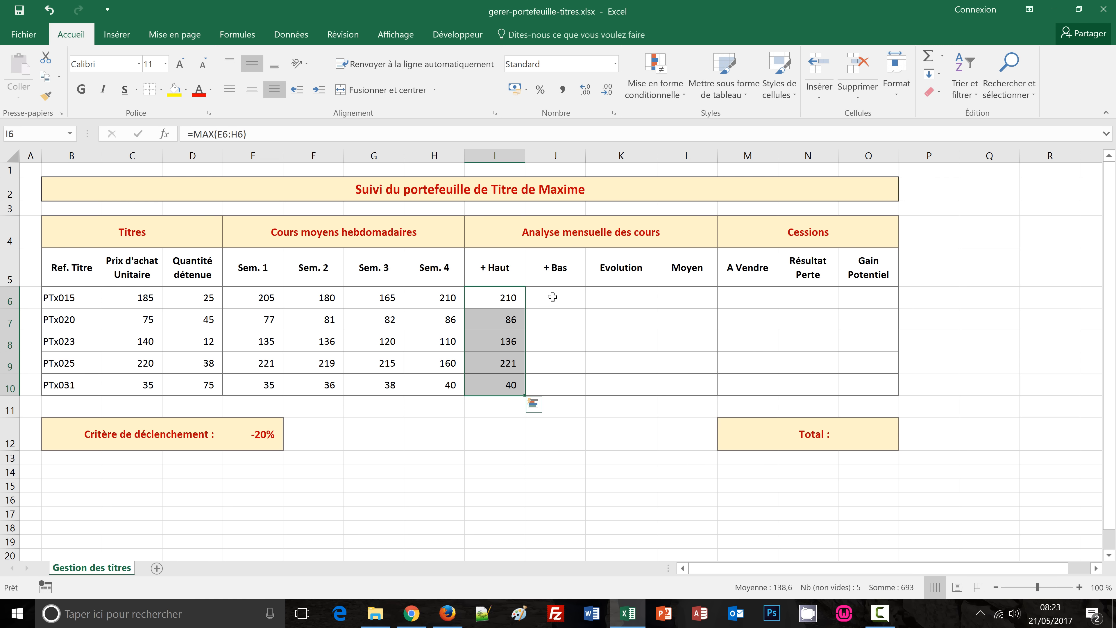
Step: Fill the + Bas cells J6:J10 with the formula =MIN(E6:H6) to get each title's lowest weekly price
{"action": "left_click_drag", "start_coordinate": [553, 296], "coordinate": [553, 386]}
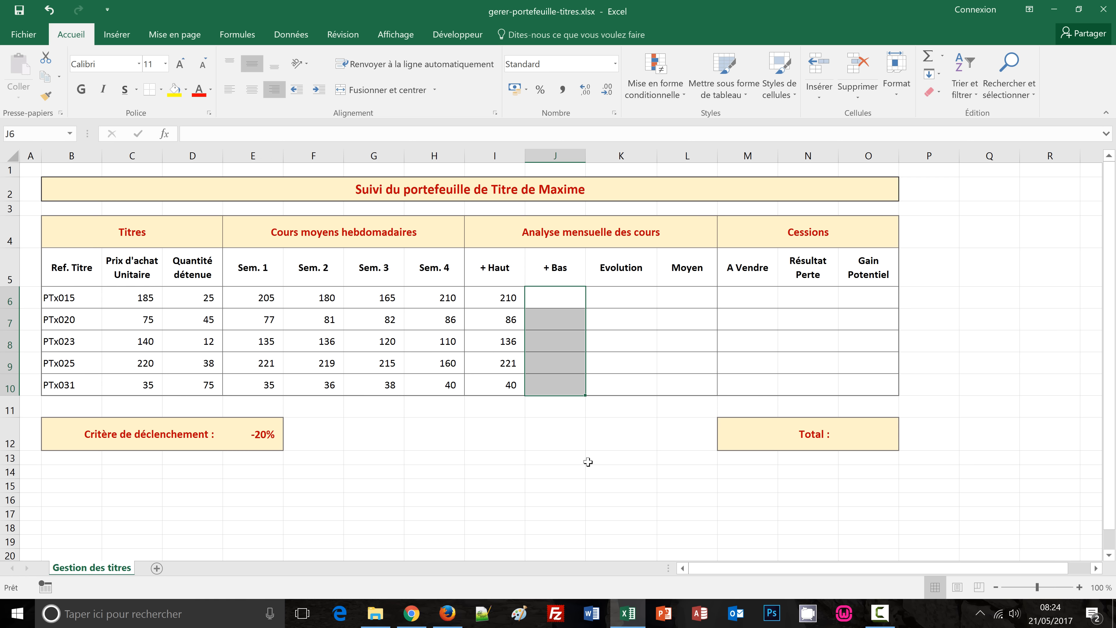
{"action": "type", "text": "="}
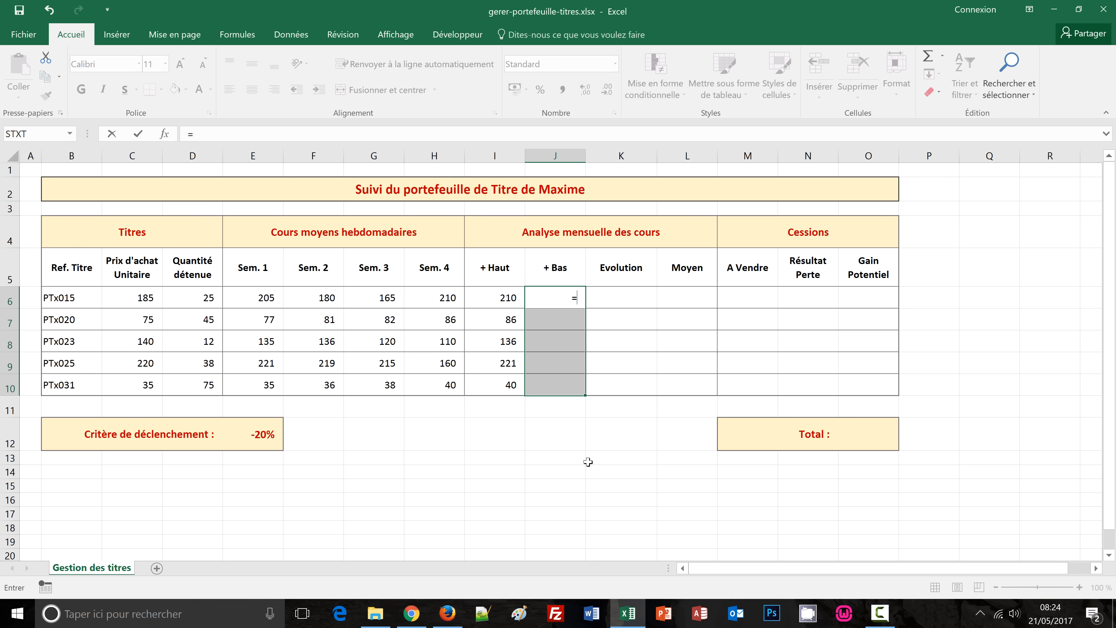
{"action": "type", "text": "m"}
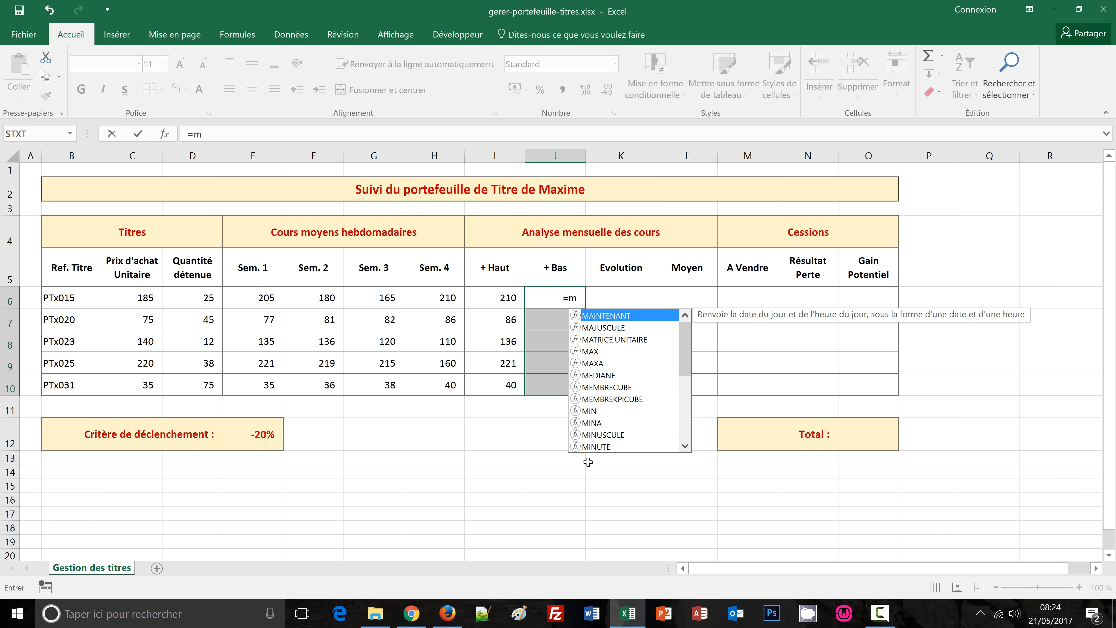
{"action": "type", "text": "in"}
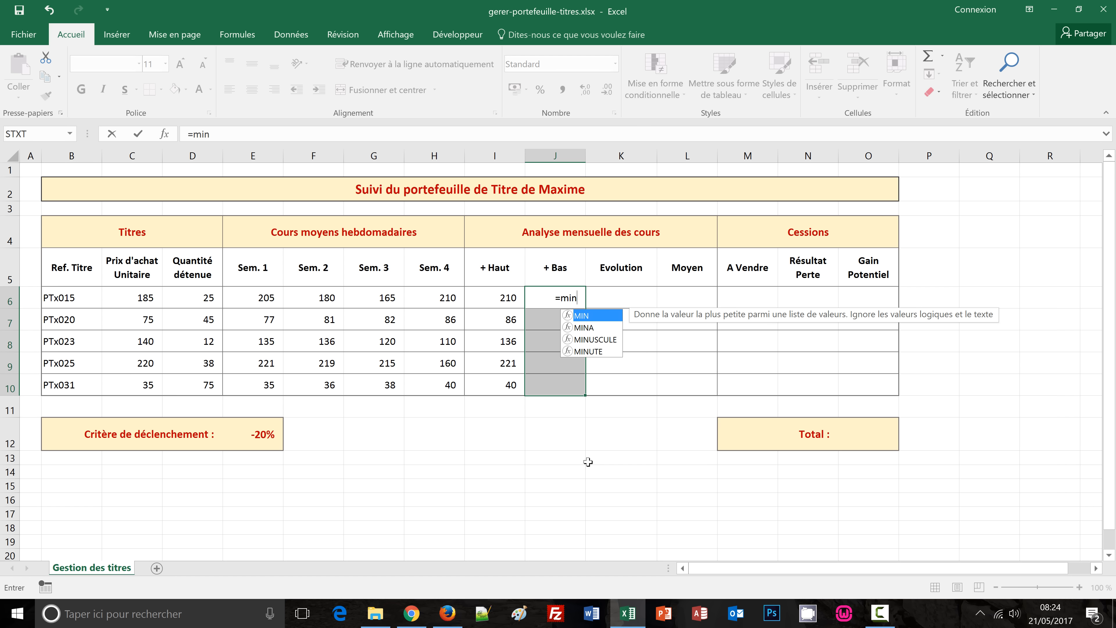
{"action": "type", "text": "("}
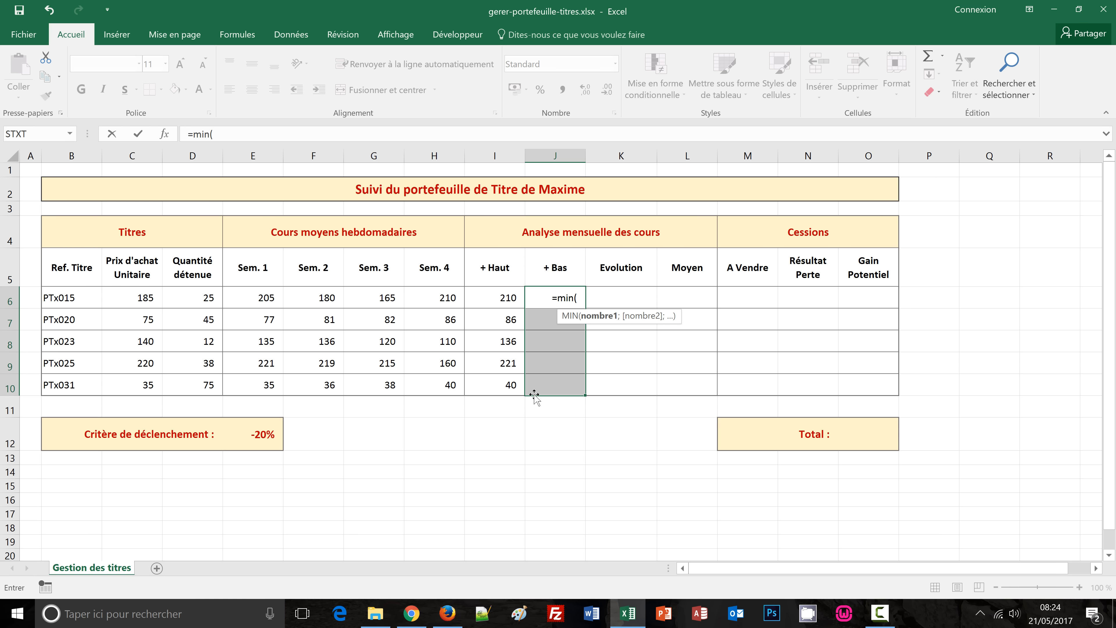
{"action": "left_click_drag", "start_coordinate": [253, 301], "coordinate": [436, 297]}
{"action": "type", "text": ")"}
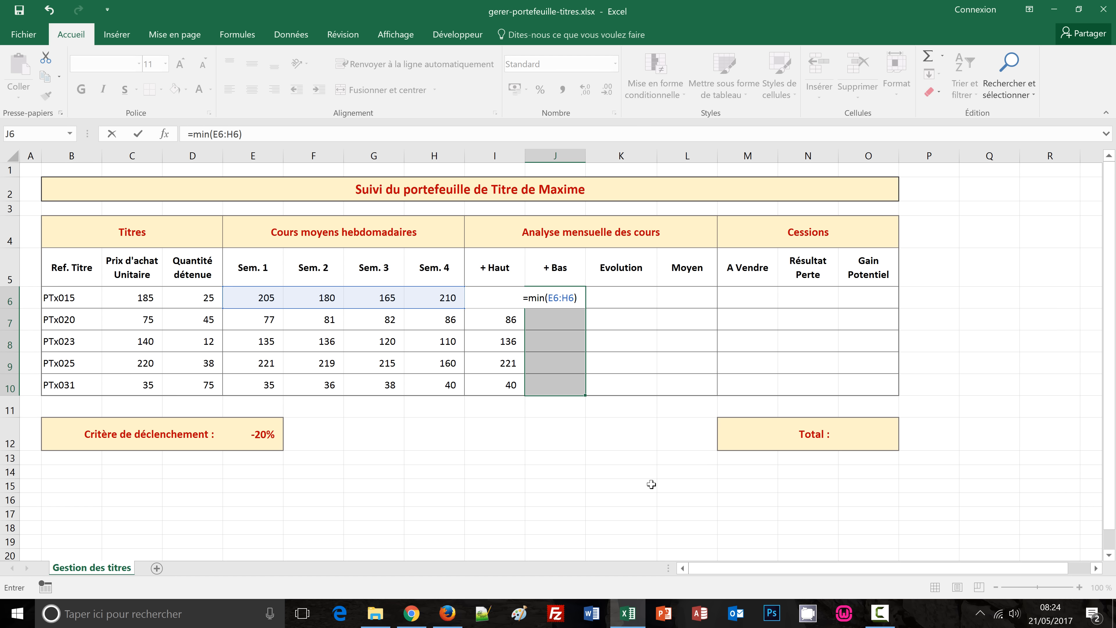
{"action": "key", "text": "ctrl+Return"}
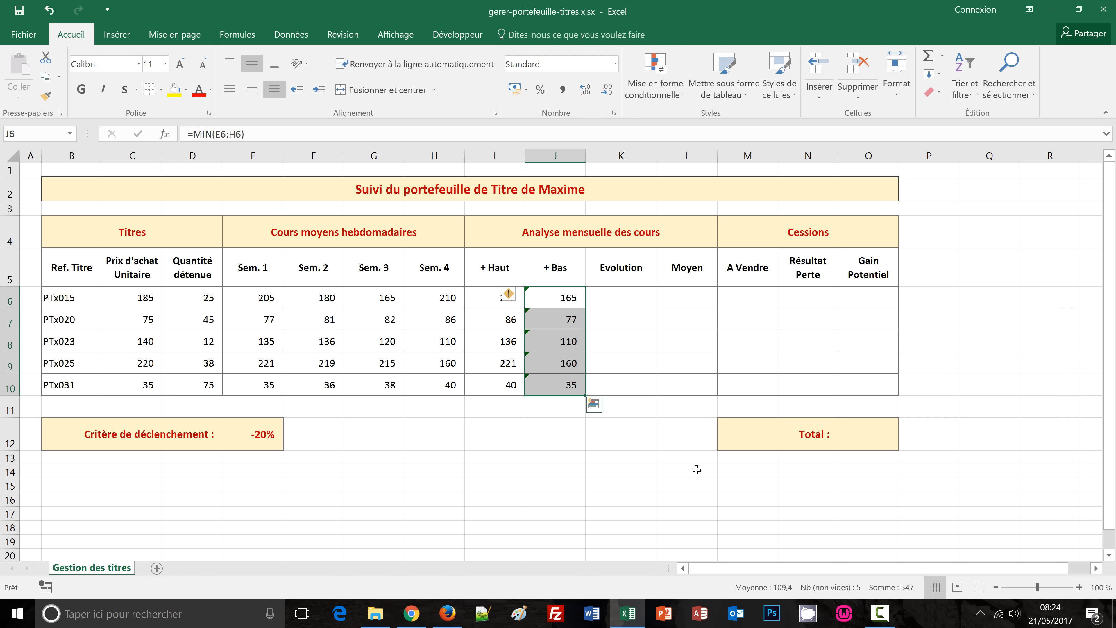
Step: Ignore the adjacent-cells formula error flagged on the + Bas cells J6:J10, and deselect the range
{"action": "left_click", "coordinate": [516, 299]}
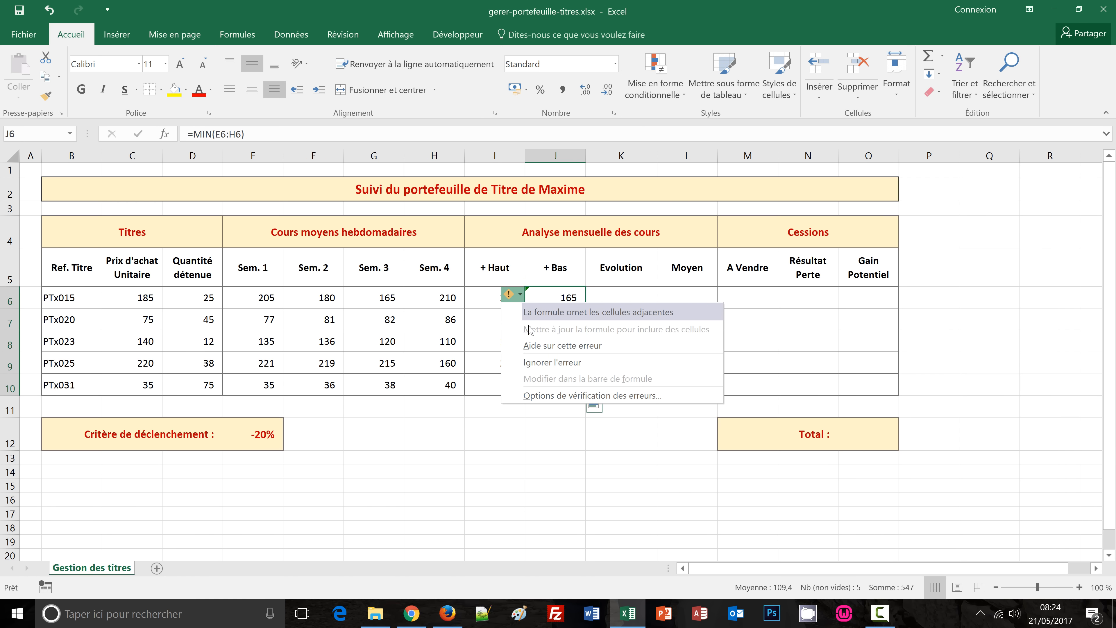
{"action": "left_click", "coordinate": [534, 363]}
{"action": "left_click", "coordinate": [554, 432]}
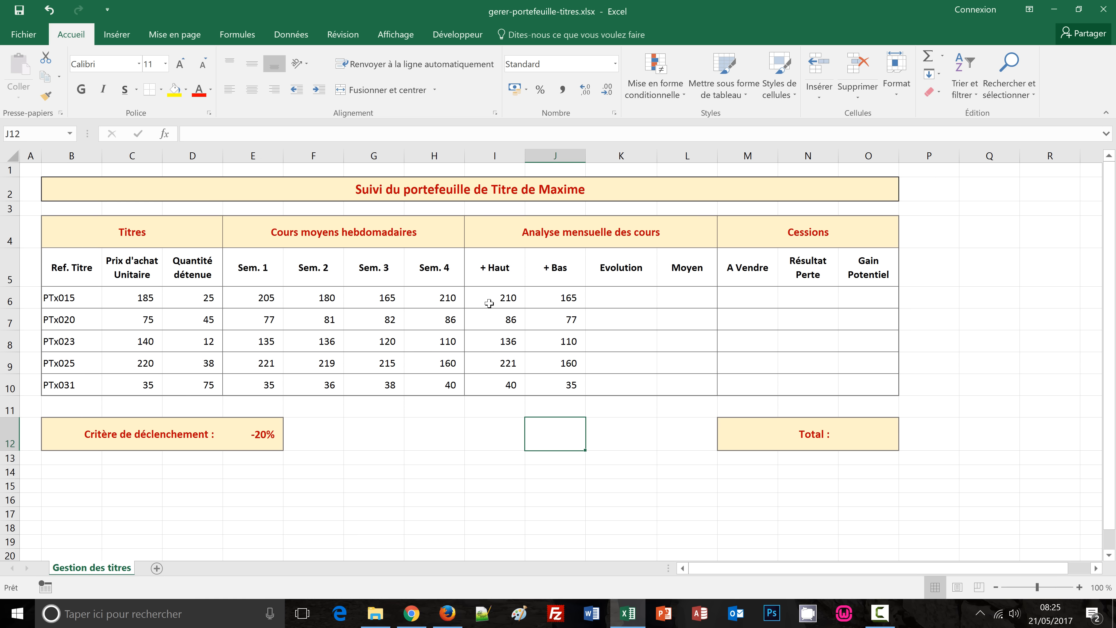
Step: Create a new conditional formatting rule for I6:I10 that uses a formula to determine which cells to format
{"action": "left_click", "coordinate": [493, 293]}
{"action": "left_click_drag", "start_coordinate": [525, 308], "coordinate": [525, 394]}
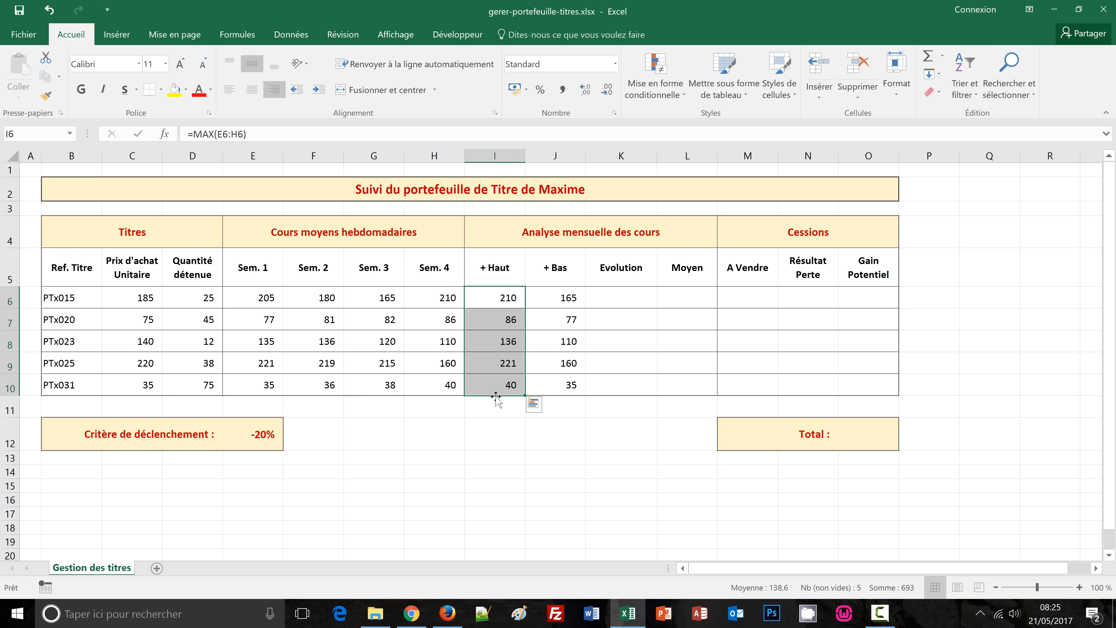
{"action": "left_click", "coordinate": [683, 102]}
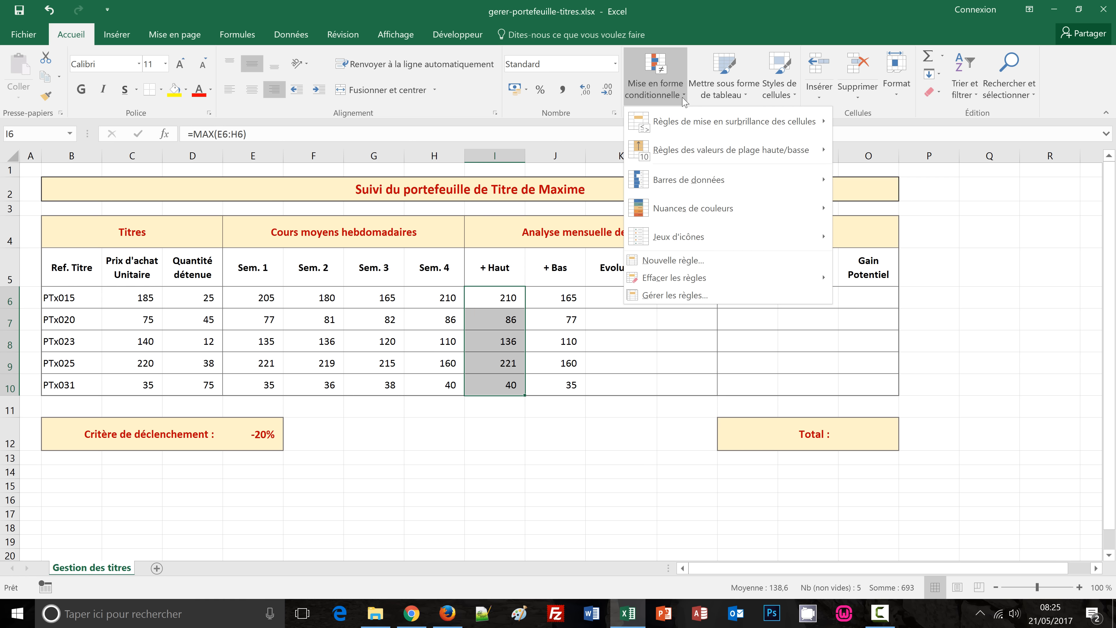
{"action": "mouse_move", "coordinate": [687, 195]}
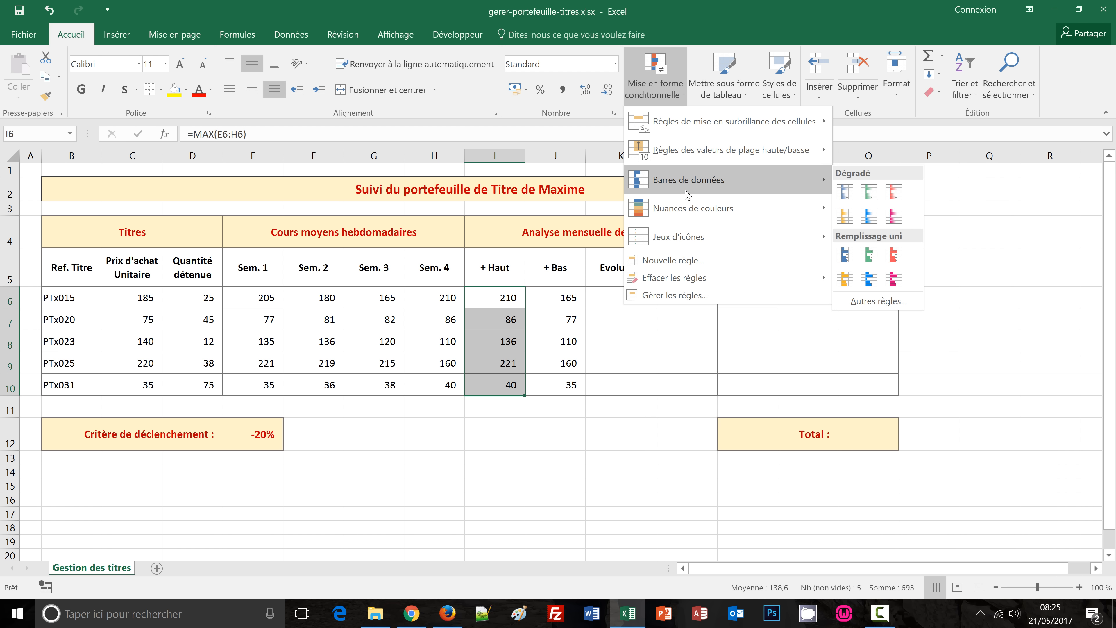
{"action": "left_click", "coordinate": [667, 262]}
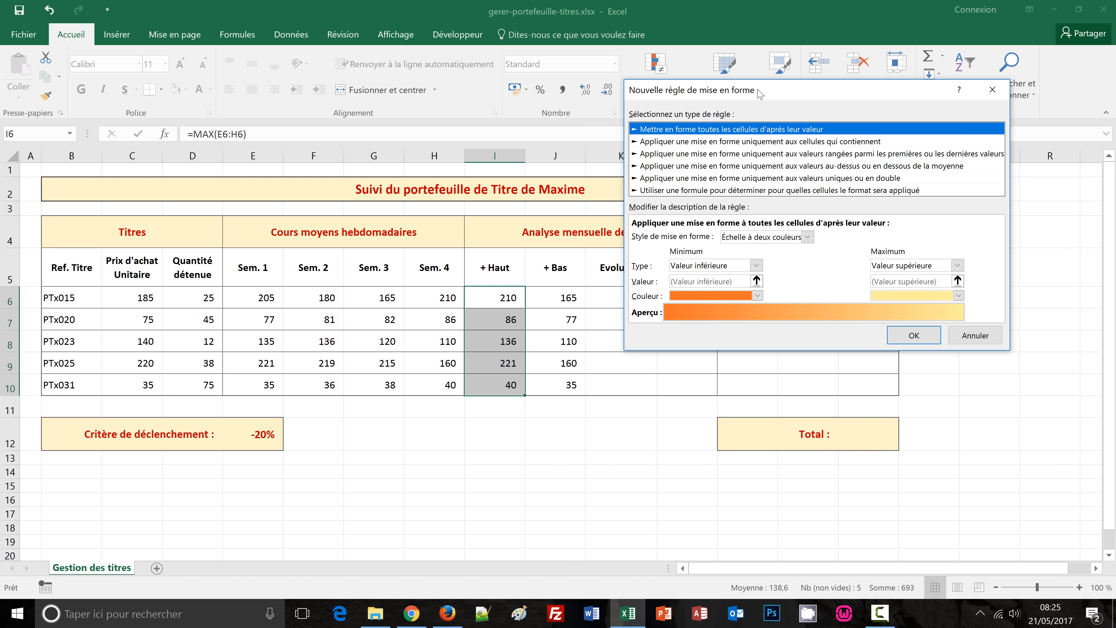
{"action": "left_click_drag", "start_coordinate": [759, 92], "coordinate": [783, 234]}
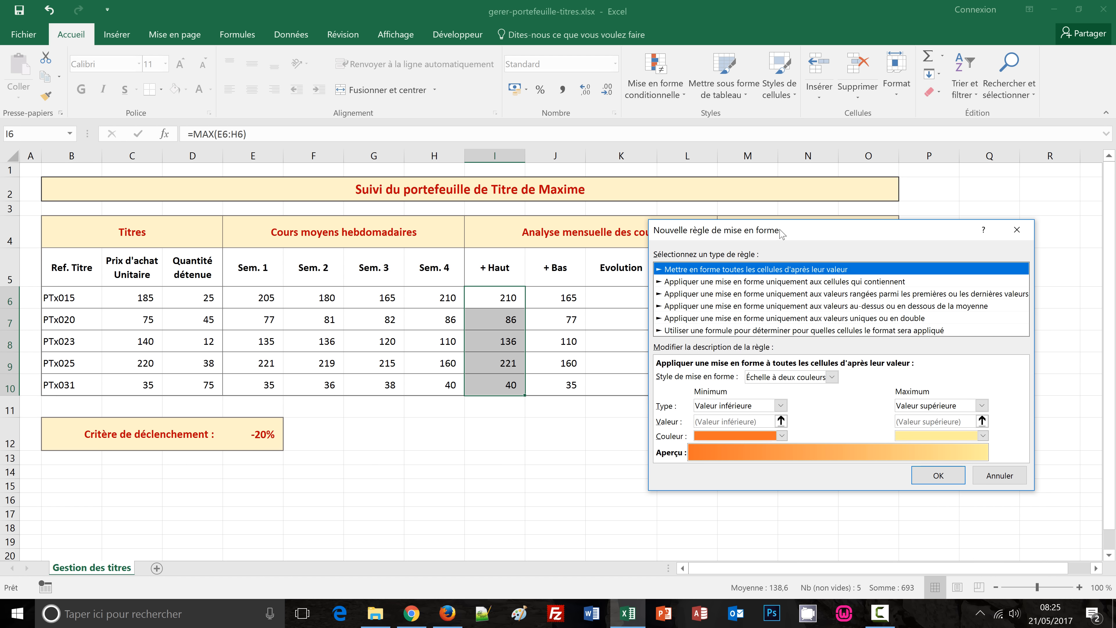
{"action": "left_click", "coordinate": [722, 331]}
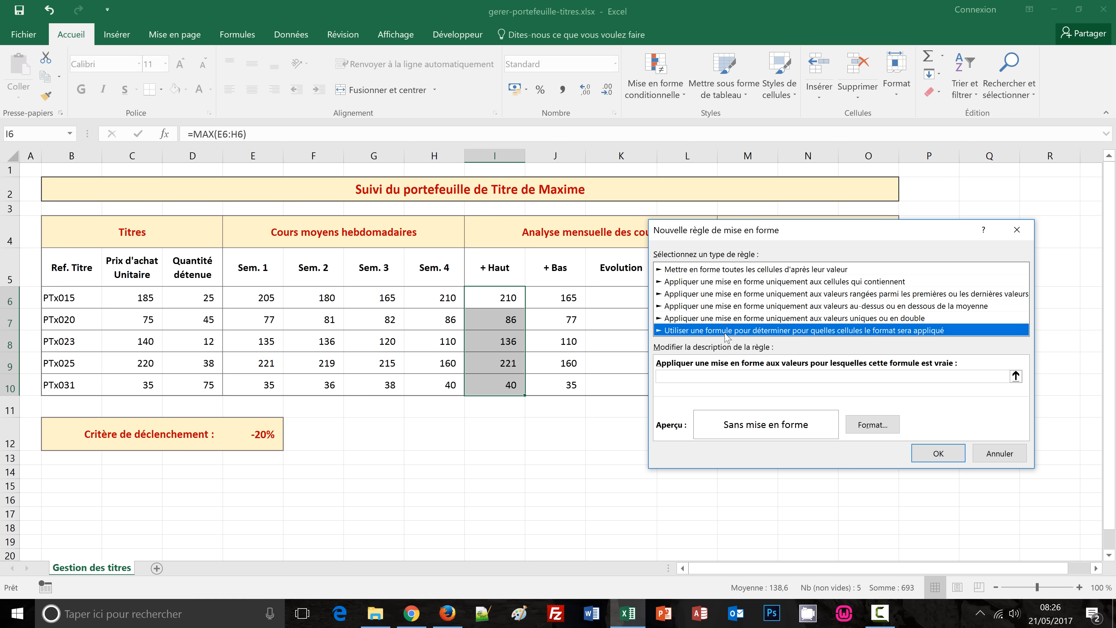
{"action": "left_click", "coordinate": [675, 380]}
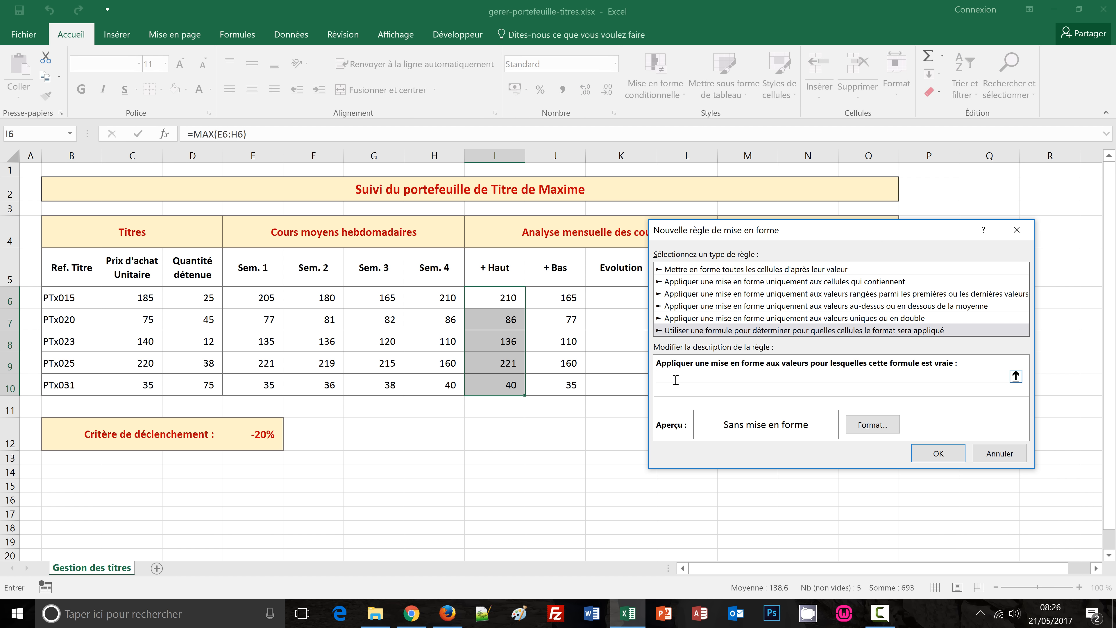
Step: Begin the rule's ET formula with the first condition I6=H6, using relative references
{"action": "type", "text": "=et("}
{"action": "left_click", "coordinate": [493, 299]}
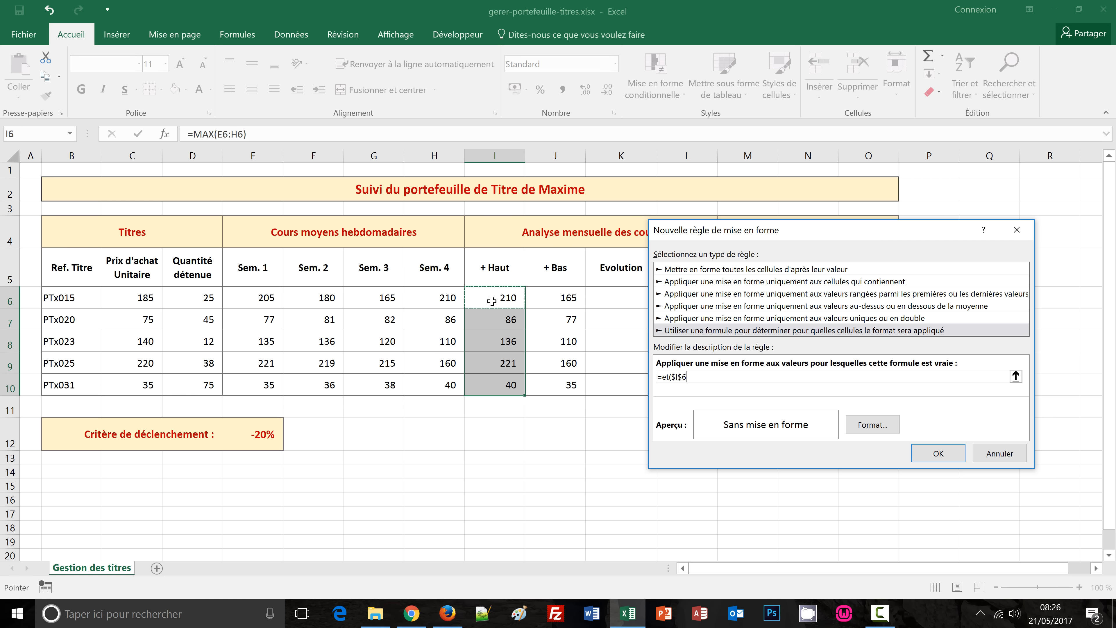
{"action": "key", "text": "F4"}
{"action": "key", "text": "F4"}
{"action": "key", "text": "F4"}
{"action": "type", "text": "="}
{"action": "left_click", "coordinate": [441, 297]}
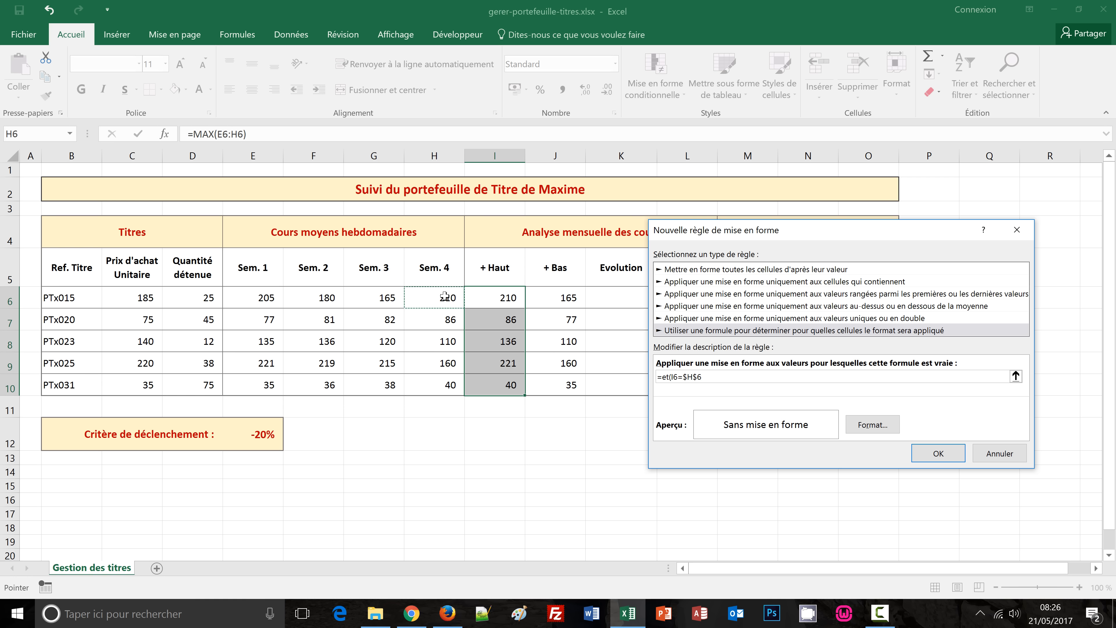
{"action": "key", "text": "F4"}
{"action": "key", "text": "F4"}
{"action": "key", "text": "F4"}
{"action": "type", "text": ";"}
Step: Add the second condition I6>C6 with relative references and close the ET formula
{"action": "left_click", "coordinate": [497, 293]}
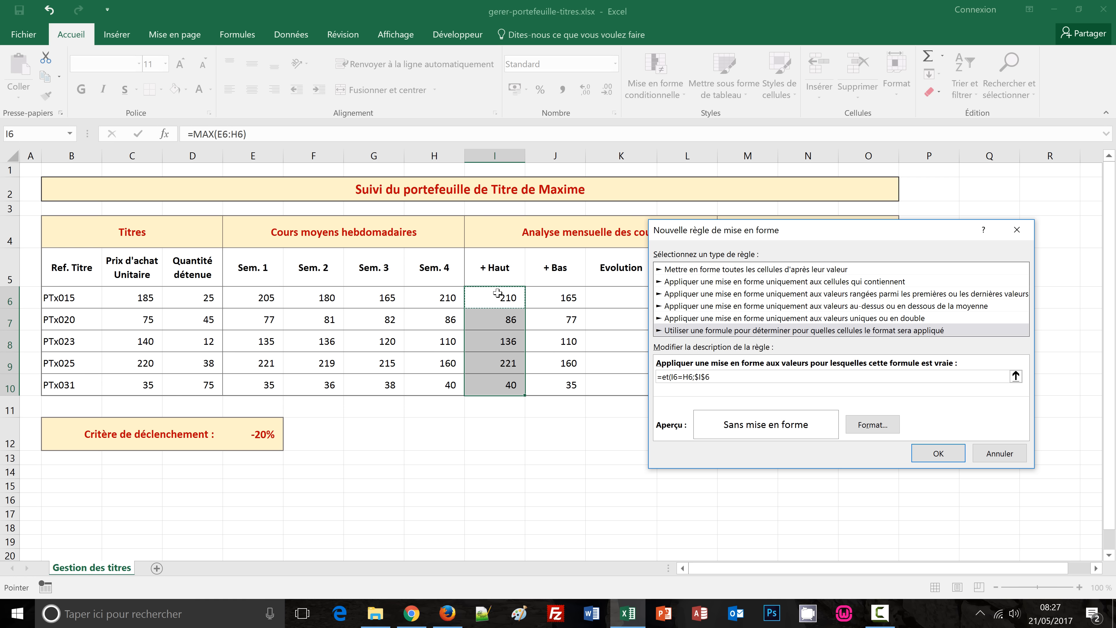
{"action": "key", "text": "F4"}
{"action": "key", "text": "F4"}
{"action": "key", "text": "F4"}
{"action": "type", "text": ">"}
{"action": "left_click", "coordinate": [135, 298]}
{"action": "key", "text": "F4"}
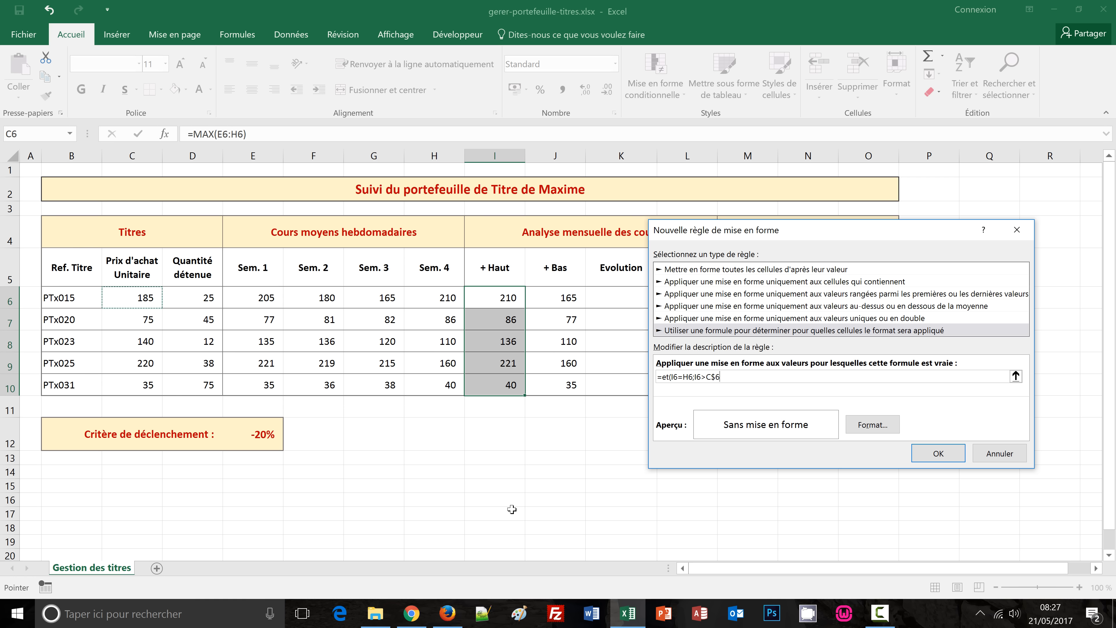
{"action": "key", "text": "F4"}
{"action": "type", "text": ")"}
Step: Set a light green fill as the format for the + Haut conditional formatting rule
{"action": "left_click", "coordinate": [881, 426]}
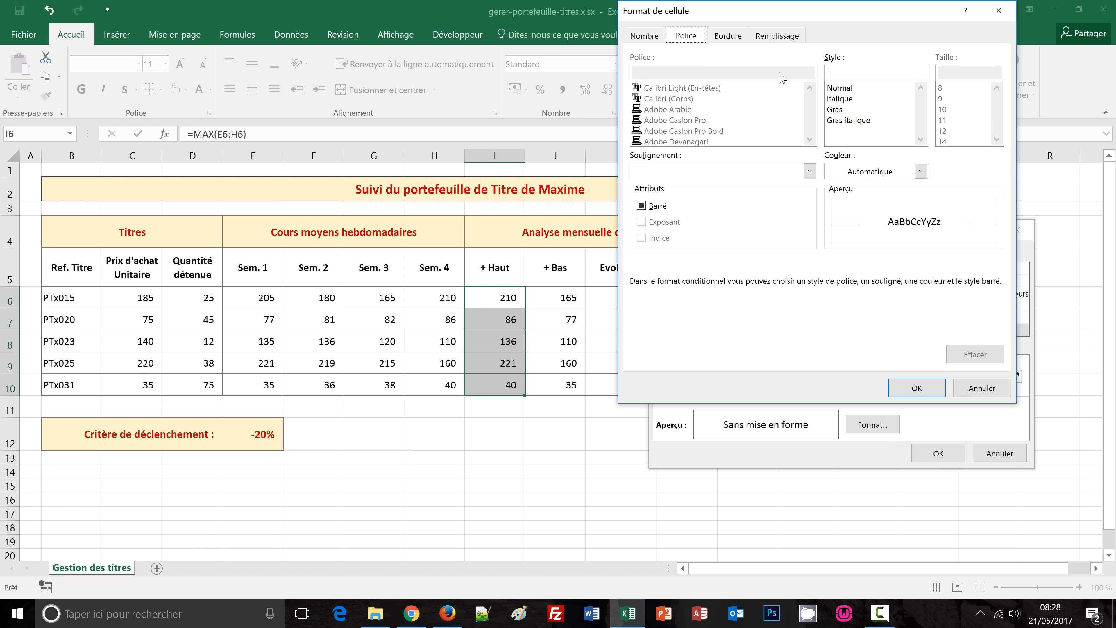
{"action": "left_click", "coordinate": [777, 36]}
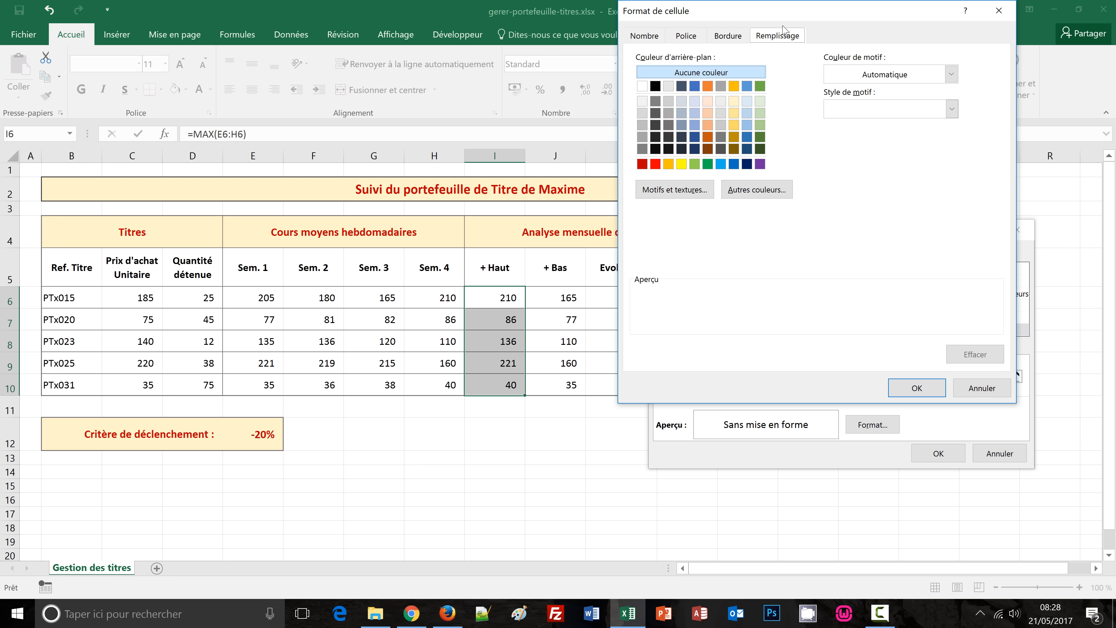
{"action": "left_click", "coordinate": [761, 102]}
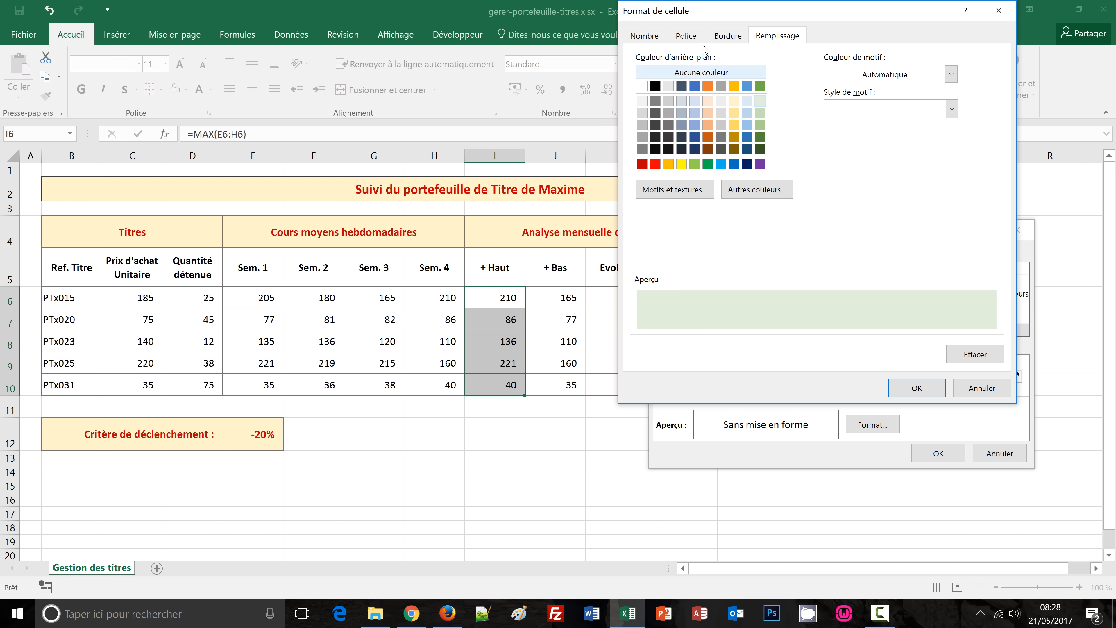
Step: Add a bold purple font to the rule's format, apply the rule to I6:I10 and deselect the range
{"action": "left_click", "coordinate": [697, 37]}
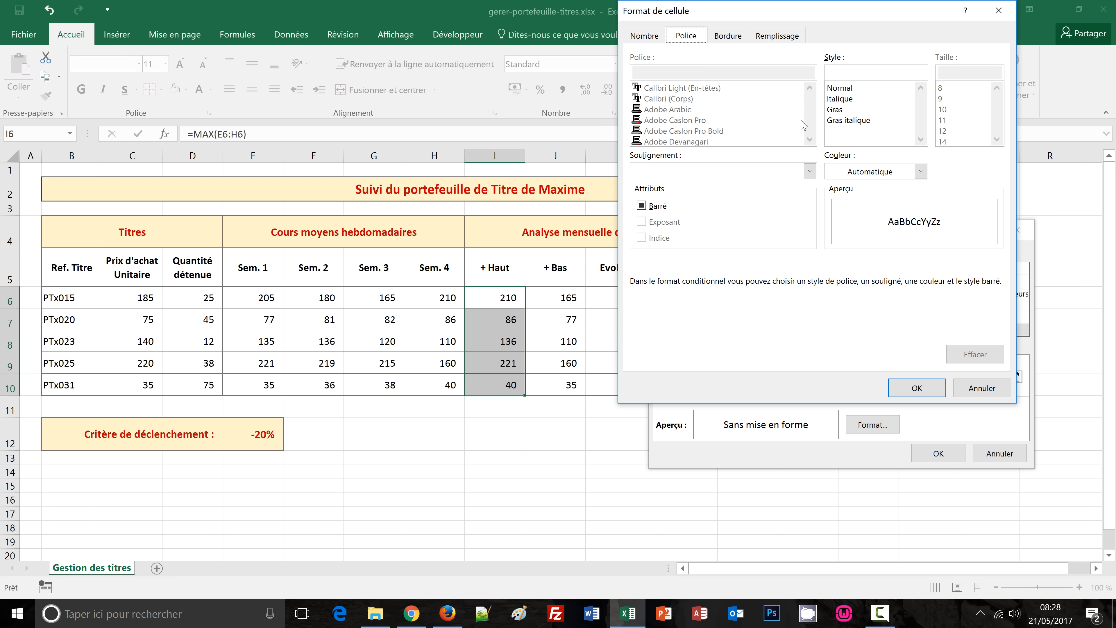
{"action": "left_click", "coordinate": [835, 110]}
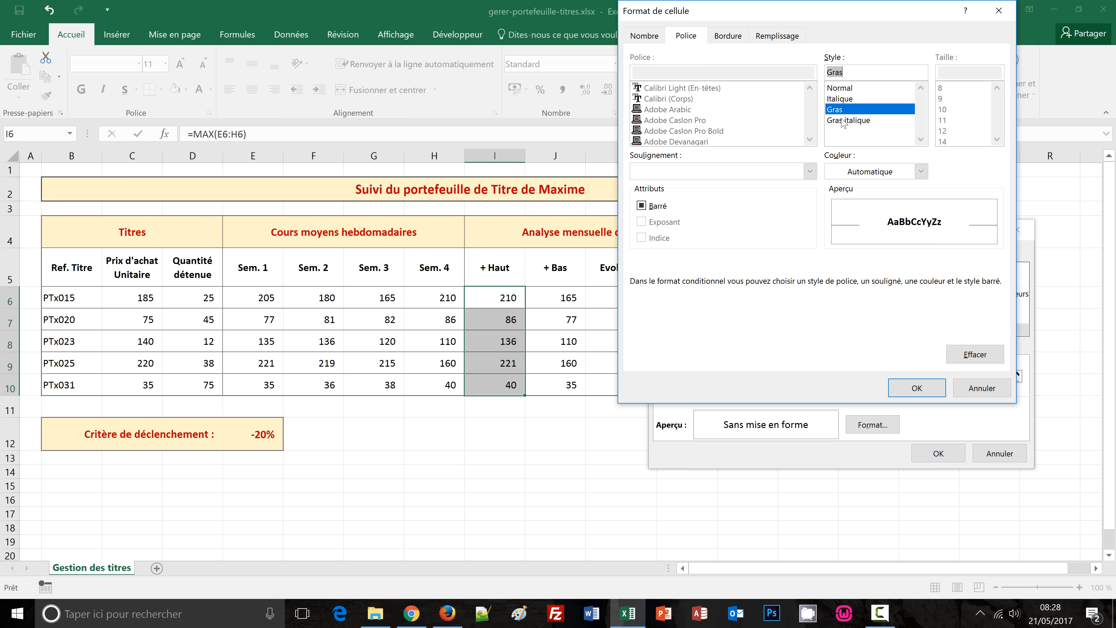
{"action": "left_click", "coordinate": [921, 171]}
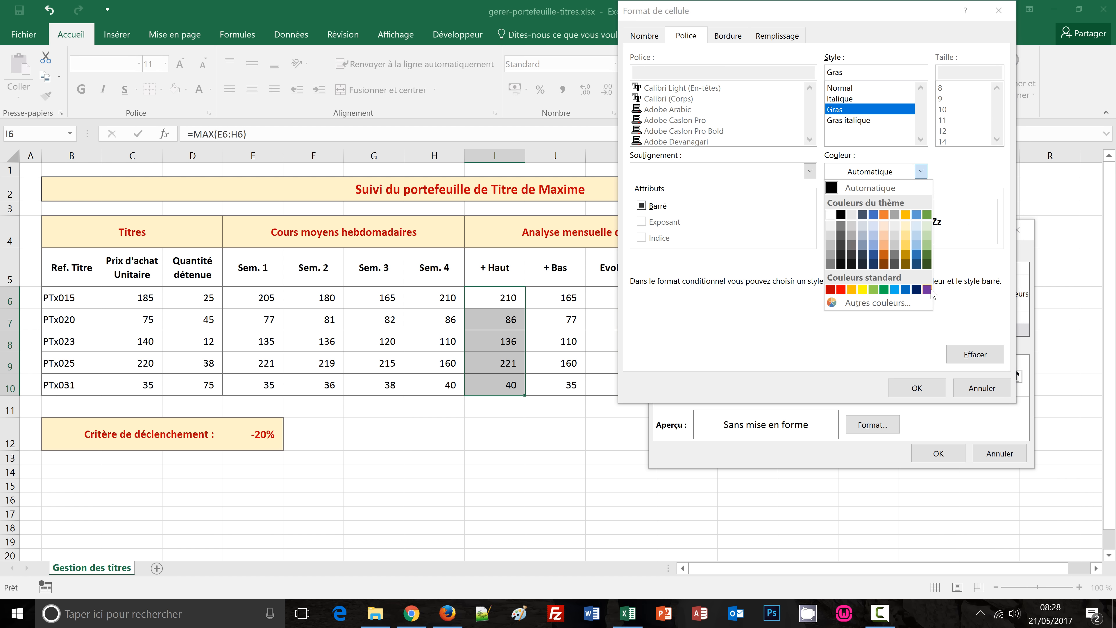
{"action": "left_click", "coordinate": [926, 288]}
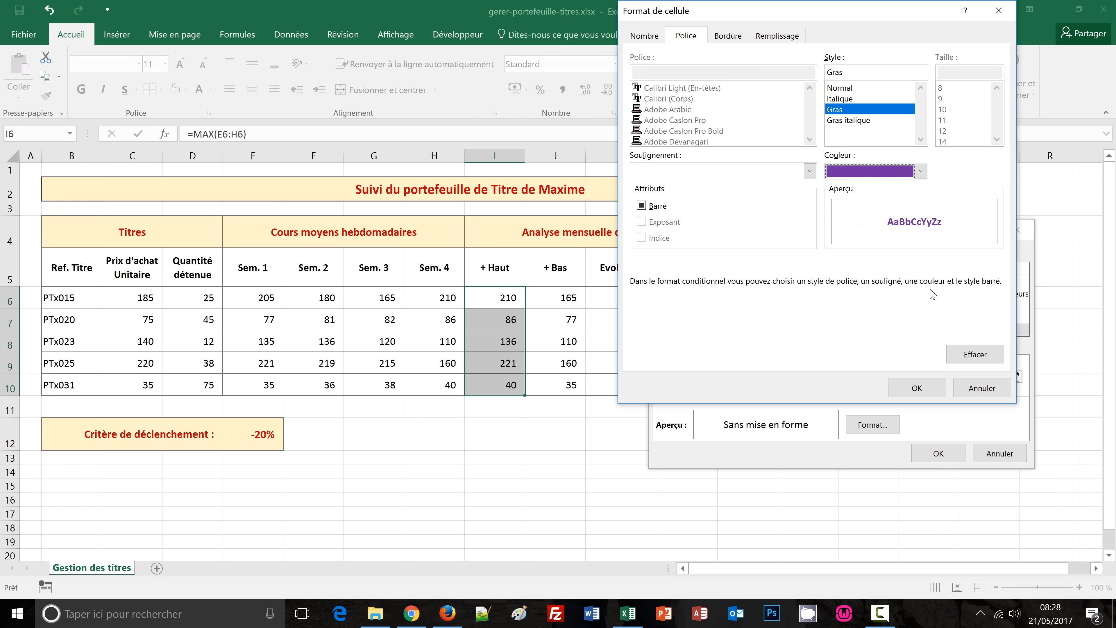
{"action": "left_click", "coordinate": [904, 386]}
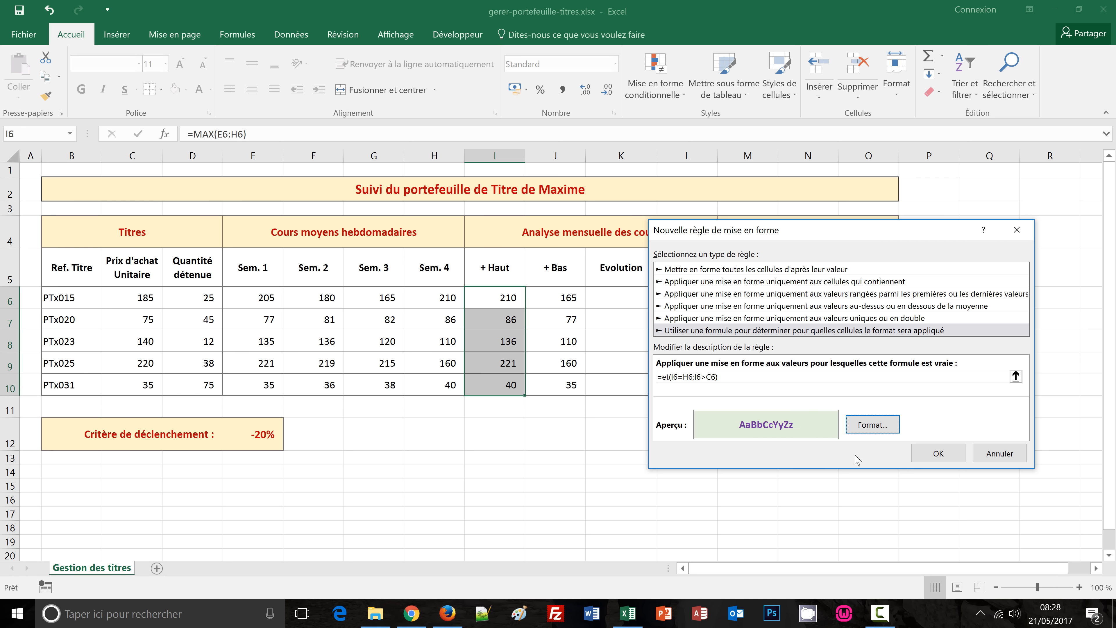
{"action": "left_click", "coordinate": [938, 453]}
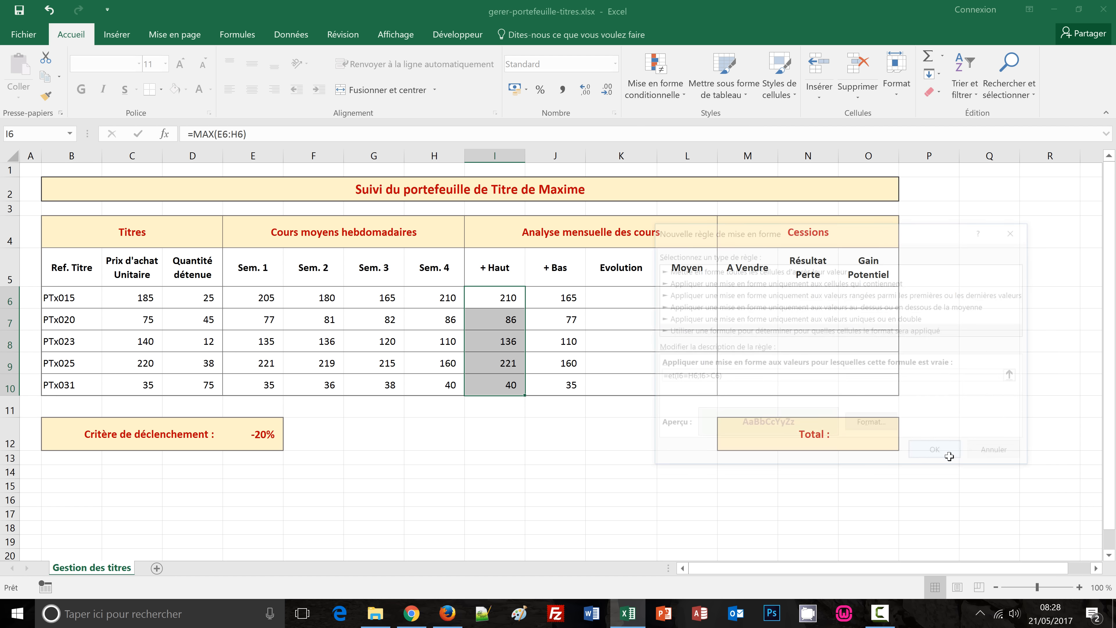
{"action": "left_click", "coordinate": [644, 477]}
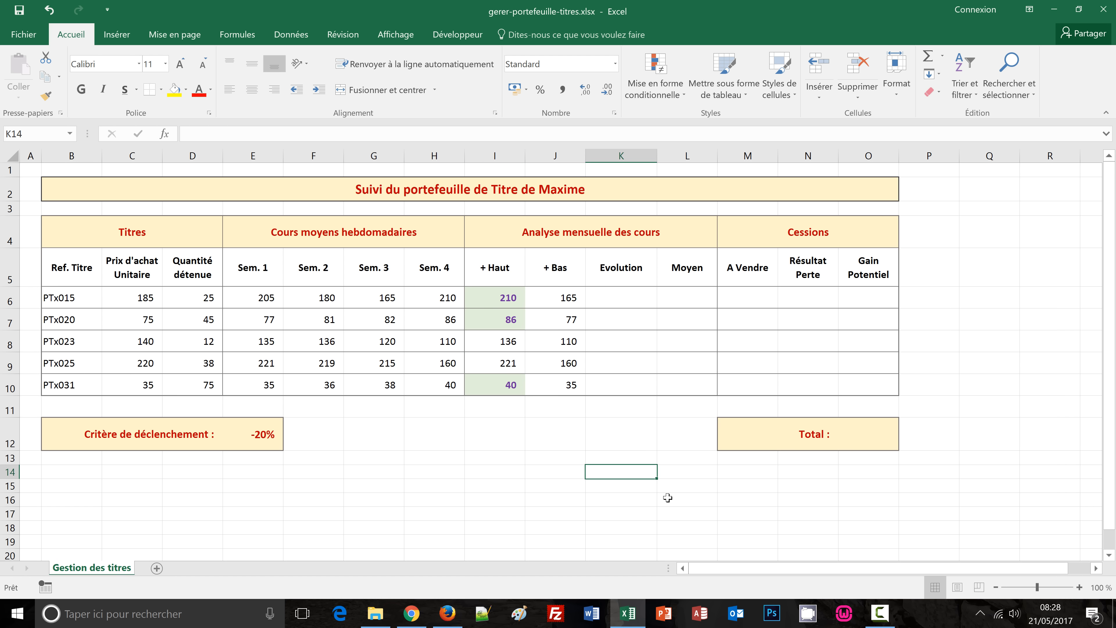
Step: Test the rule by setting the Sem. 4 price of PTx015 in H6 to 204, and undo the change
{"action": "left_click", "coordinate": [443, 298]}
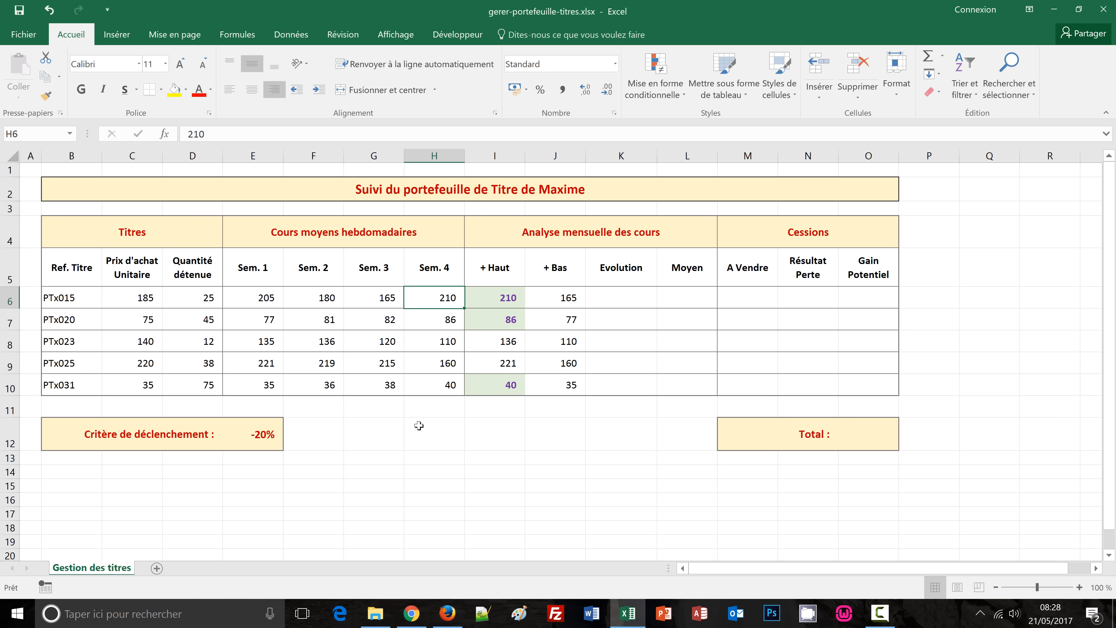
{"action": "type", "text": "20"}
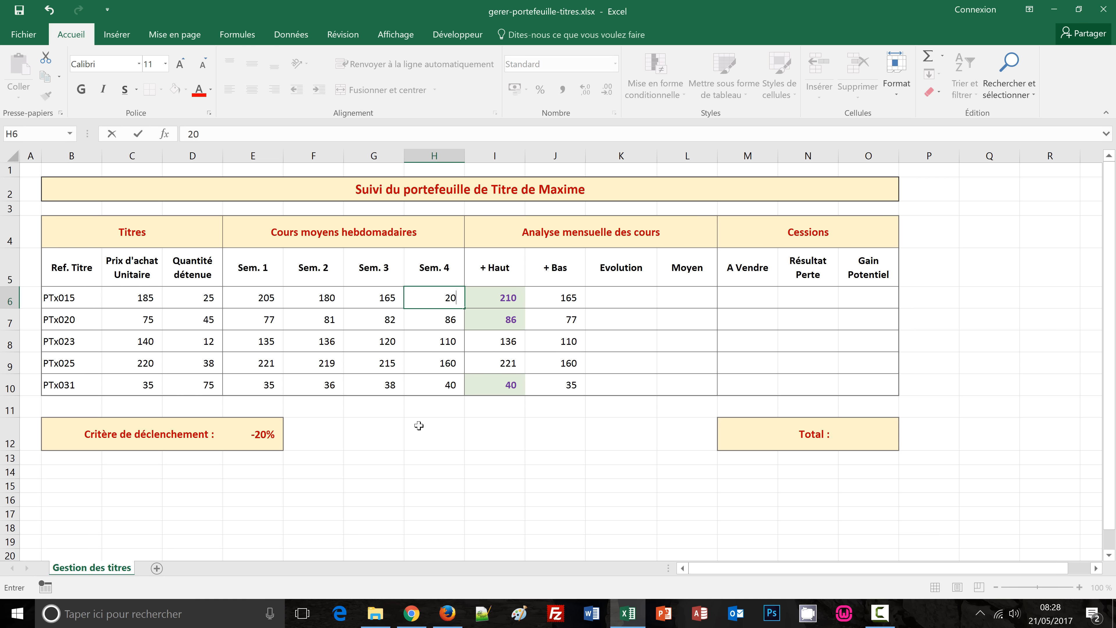
{"action": "type", "text": "4"}
{"action": "key", "text": "Return"}
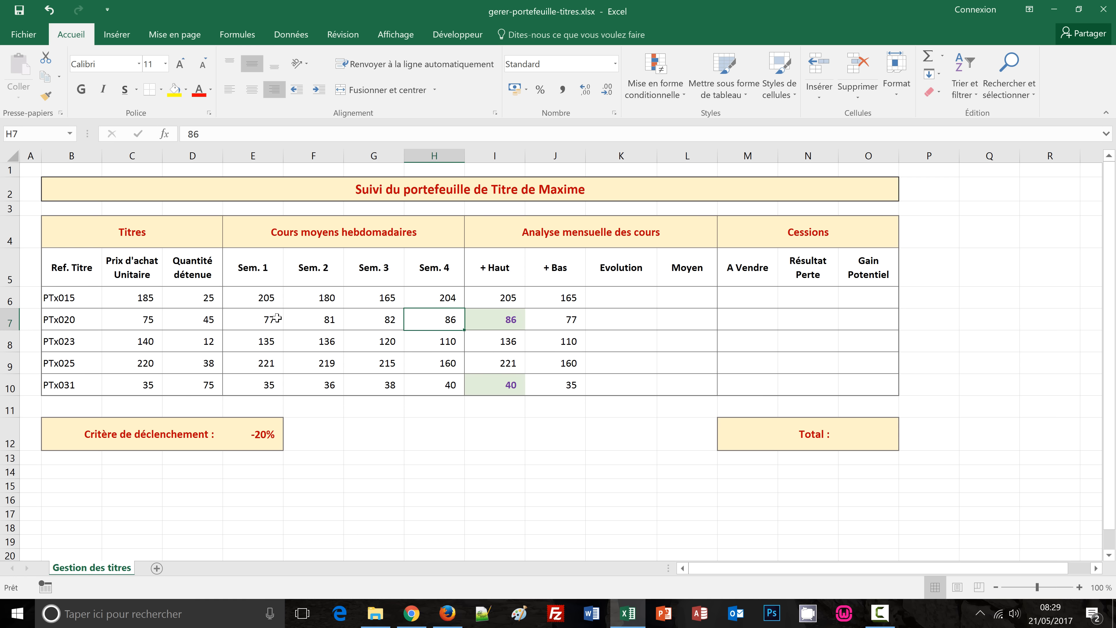
{"action": "key", "text": "ctrl+z"}
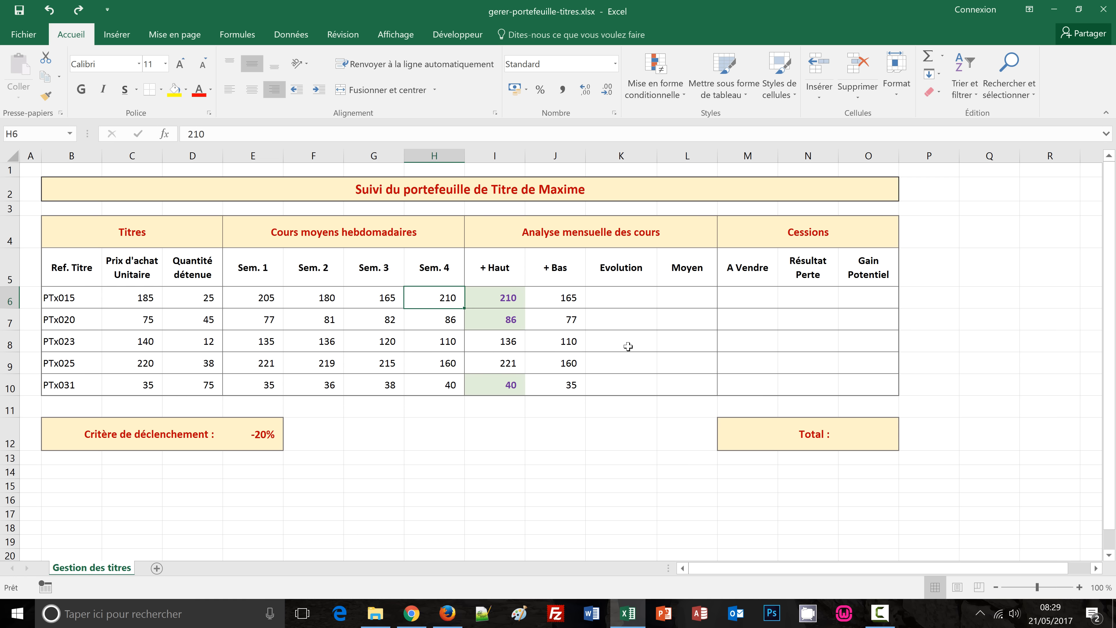
Step: Create a new conditional formatting rule for the + Bas cells J6:J10 that uses a formula to determine which cells to format
{"action": "left_click_drag", "start_coordinate": [542, 291], "coordinate": [549, 387]}
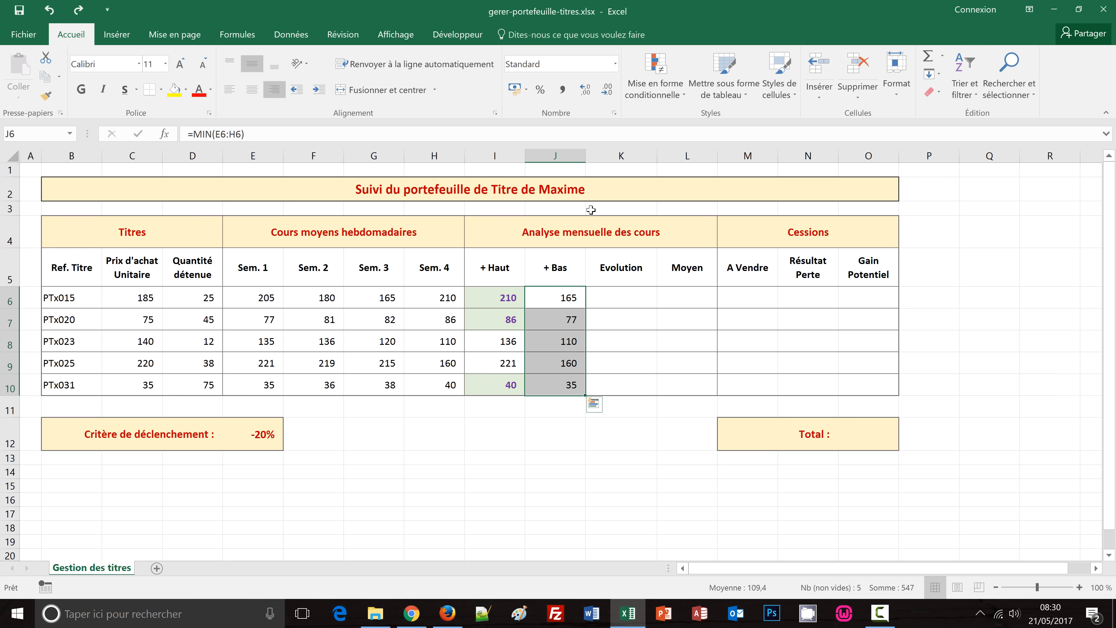
{"action": "left_click", "coordinate": [680, 101]}
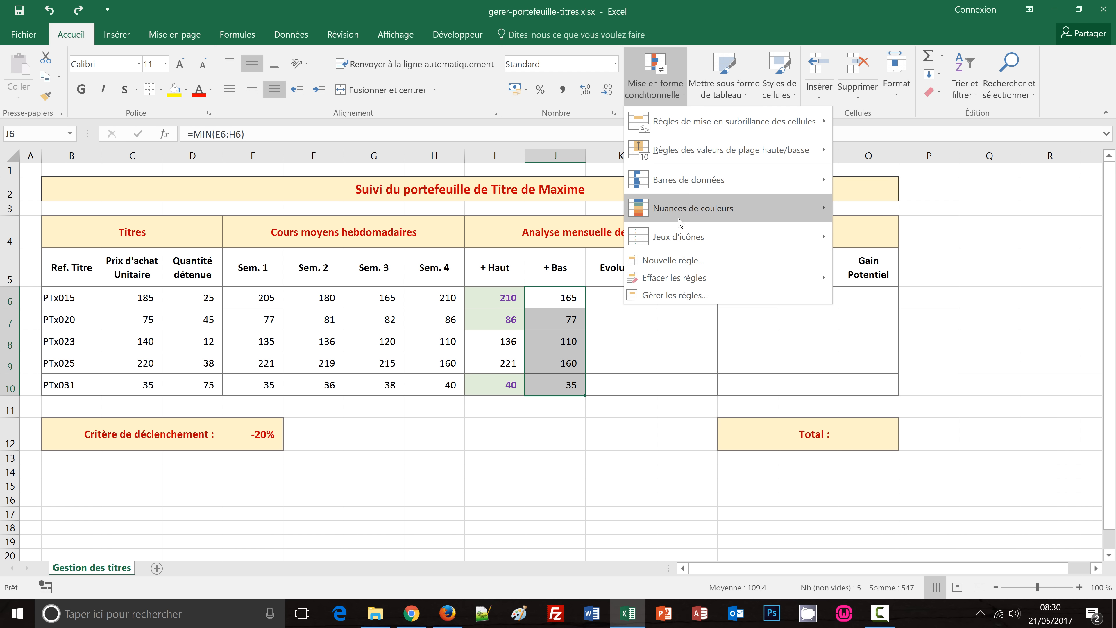
{"action": "left_click", "coordinate": [678, 261]}
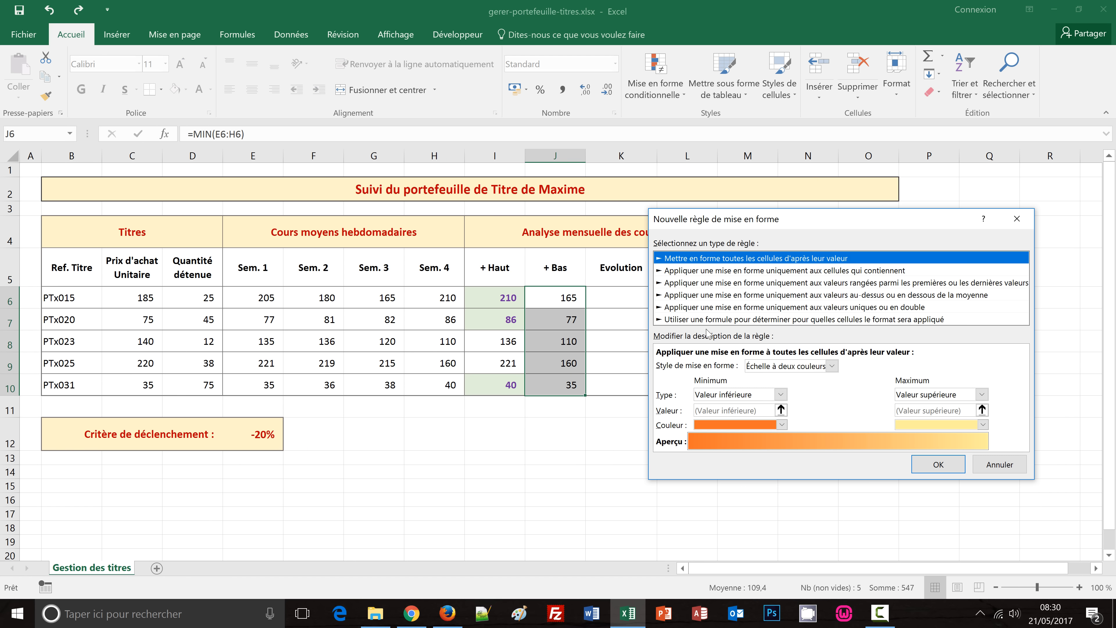
{"action": "left_click", "coordinate": [742, 319]}
{"action": "left_click", "coordinate": [688, 368]}
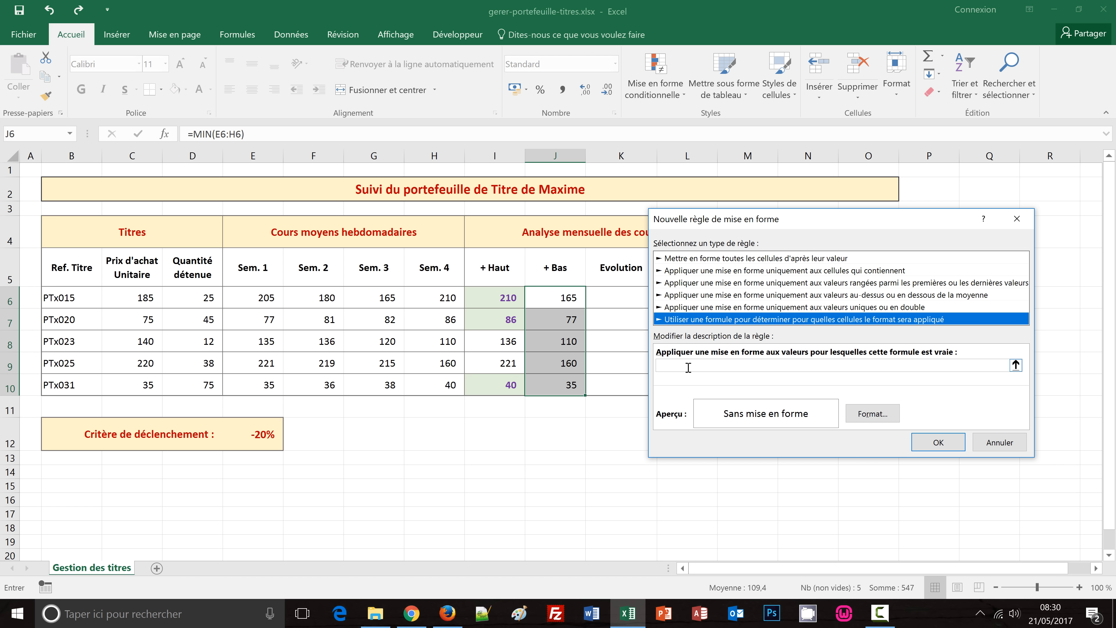
Step: Begin the + Bas rule's ET formula with the first condition J6=H6, using relative references
{"action": "type", "text": "=et("}
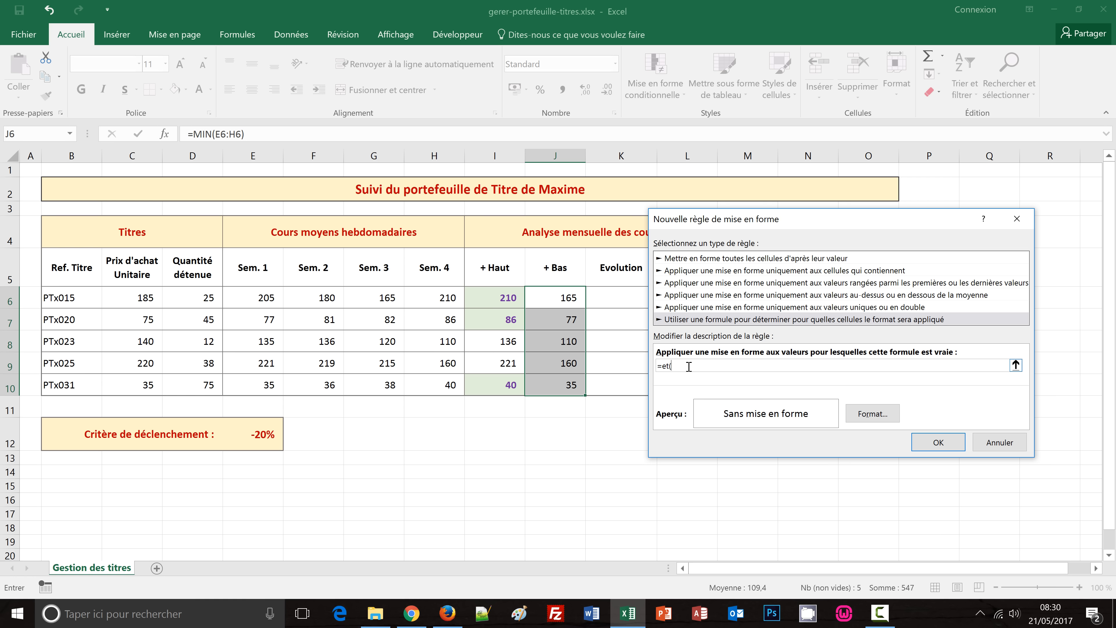
{"action": "left_click", "coordinate": [558, 297]}
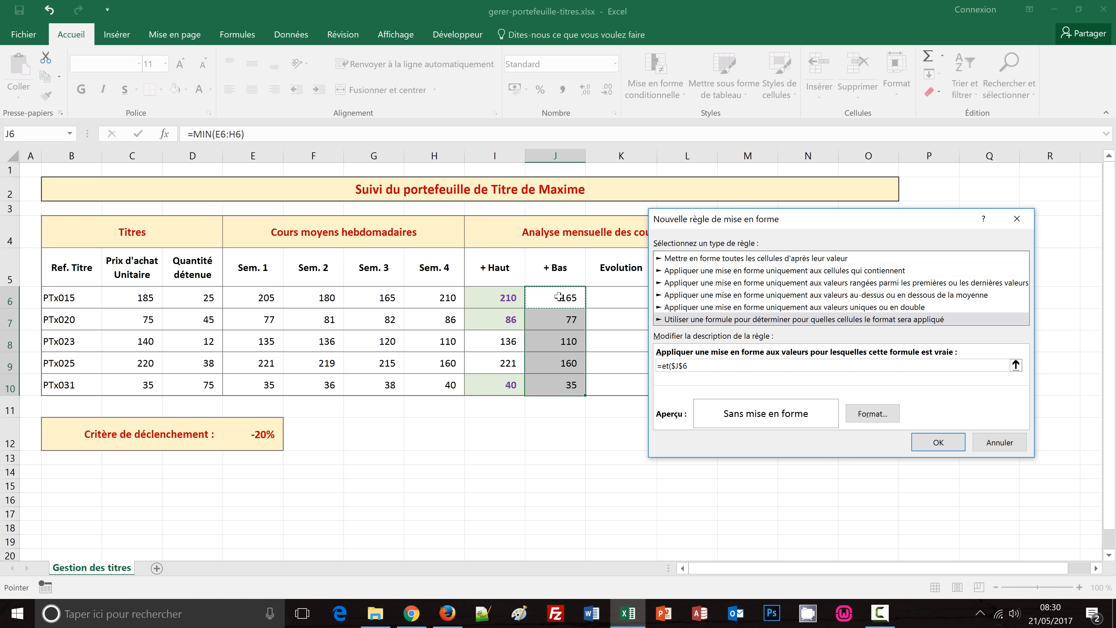
{"action": "key", "text": "F4"}
{"action": "key", "text": "F4"}
{"action": "key", "text": "F4"}
{"action": "type", "text": "="}
{"action": "left_click", "coordinate": [433, 301]}
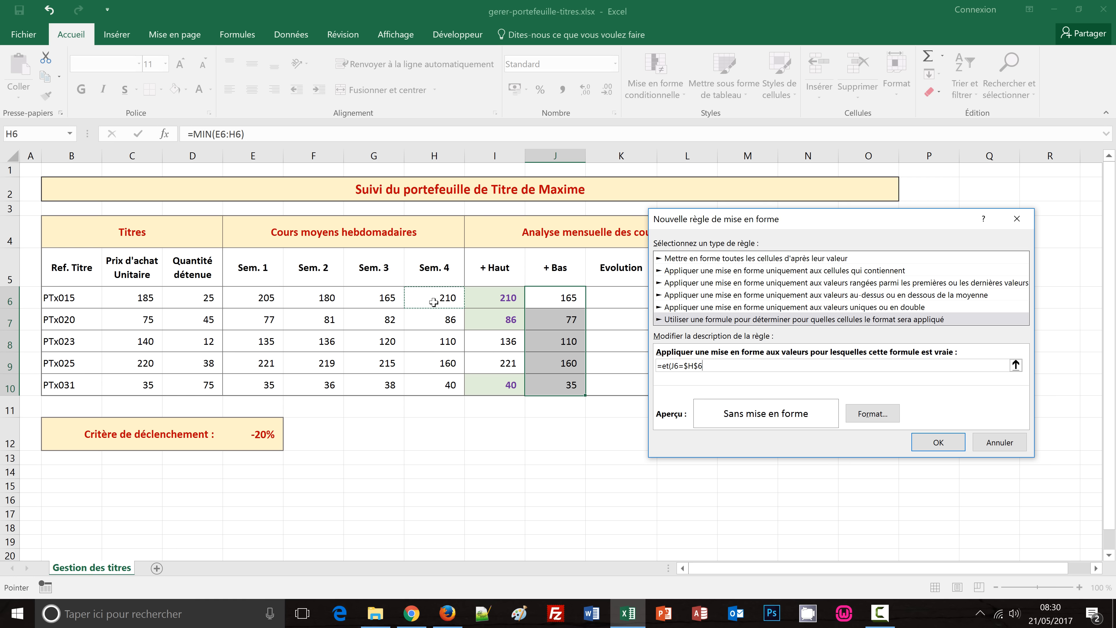
{"action": "key", "text": "F4"}
{"action": "key", "text": "F4"}
{"action": "key", "text": "F4"}
{"action": "type", "text": ";"}
Step: Add the second condition J6<C6 with relative references and close the ET formula
{"action": "left_click", "coordinate": [565, 299]}
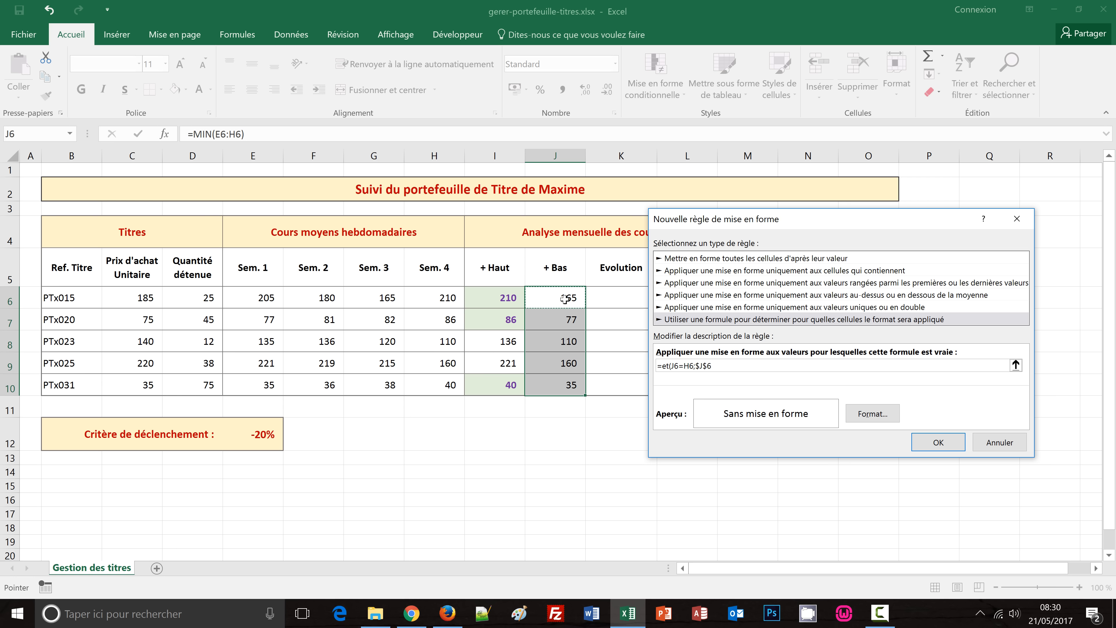
{"action": "key", "text": "F4"}
{"action": "key", "text": "F4"}
{"action": "key", "text": "F4"}
{"action": "type", "text": "<"}
{"action": "left_click", "coordinate": [130, 297]}
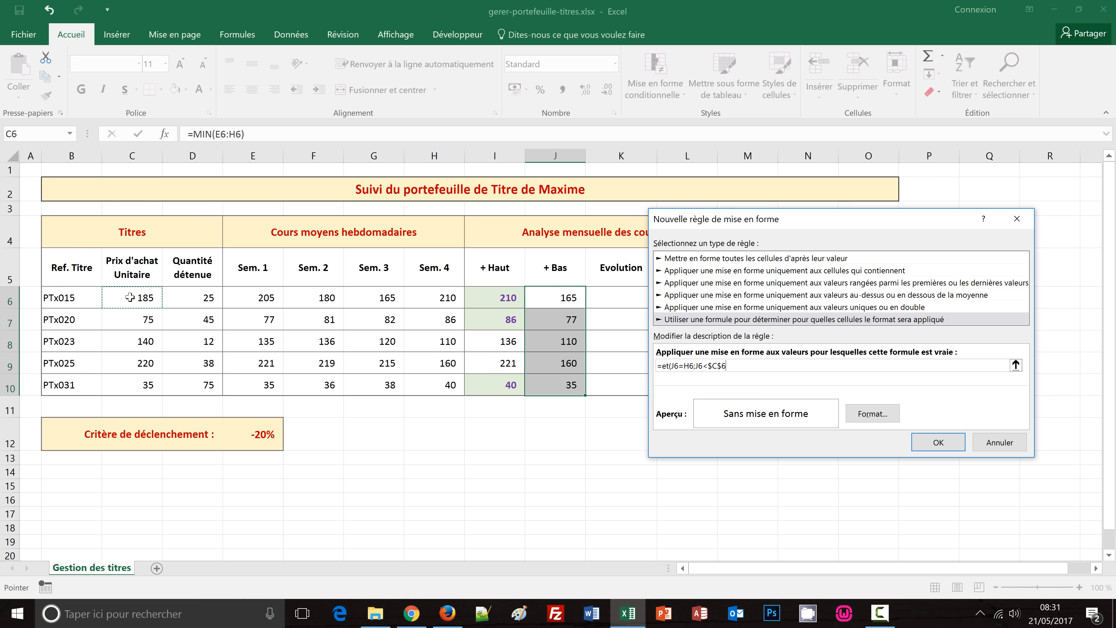
{"action": "key", "text": "F4"}
{"action": "key", "text": "F4"}
{"action": "key", "text": "F4"}
{"action": "type", "text": ")"}
Step: Set a light orange fill as the format for the + Bas conditional formatting rule
{"action": "left_click", "coordinate": [886, 418]}
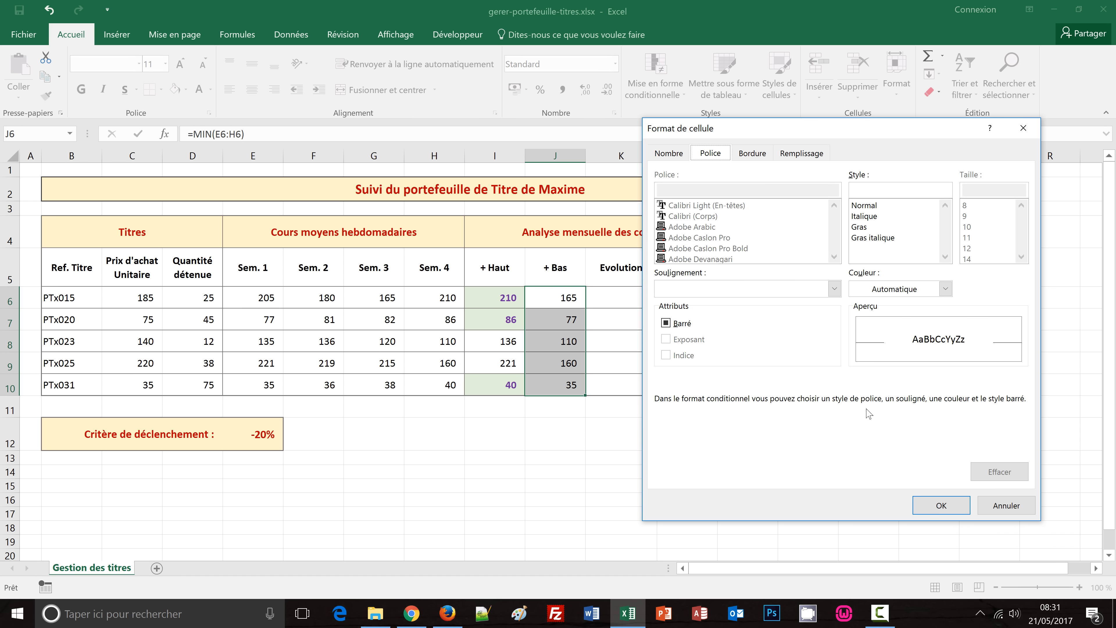
{"action": "left_click", "coordinate": [809, 158]}
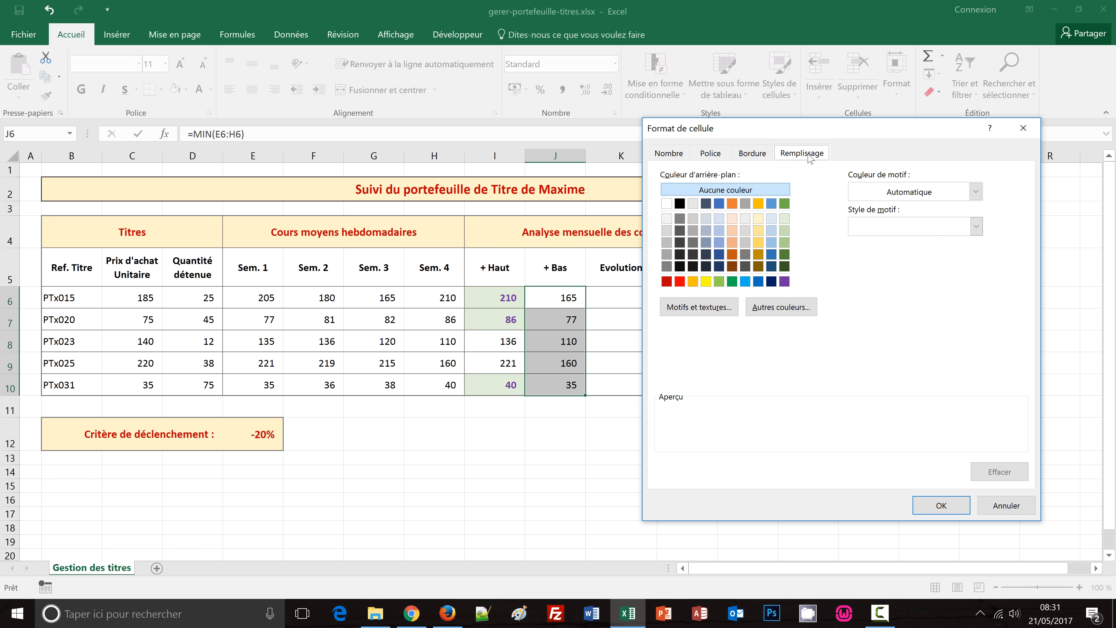
{"action": "left_click", "coordinate": [732, 219]}
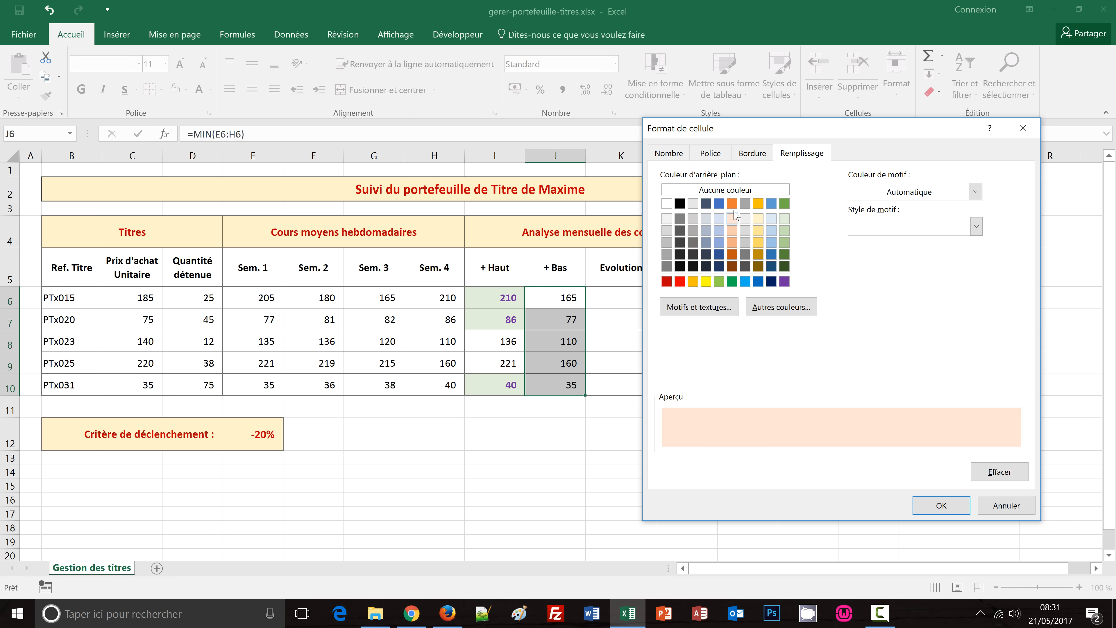
Step: Add a bold dark red font to the rule's format and apply the rule to J6:J10
{"action": "left_click", "coordinate": [710, 156]}
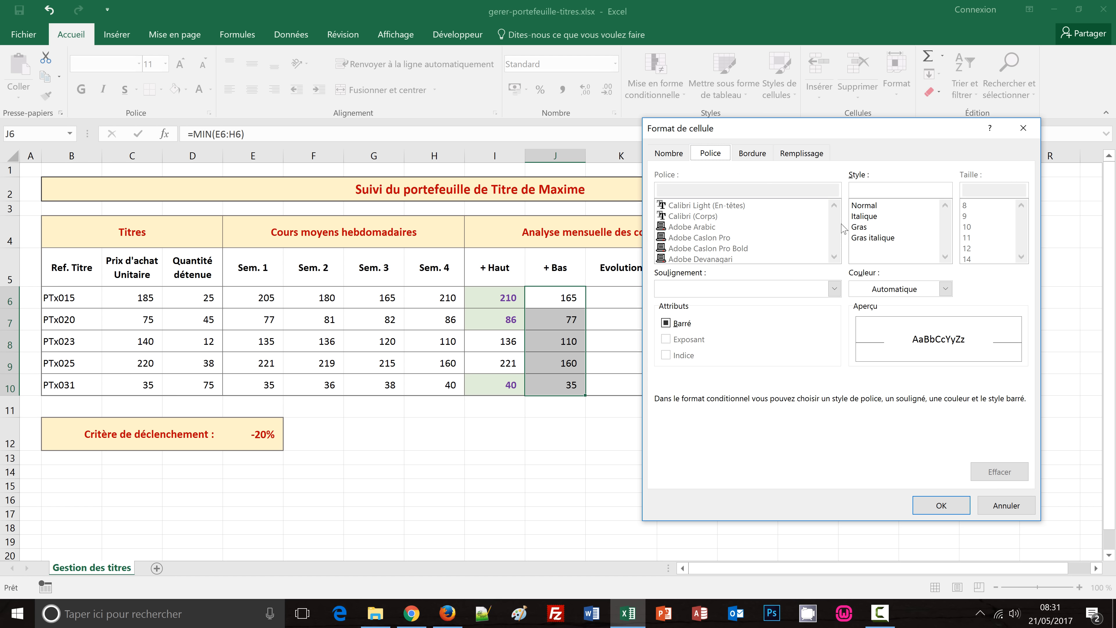
{"action": "left_click", "coordinate": [863, 227]}
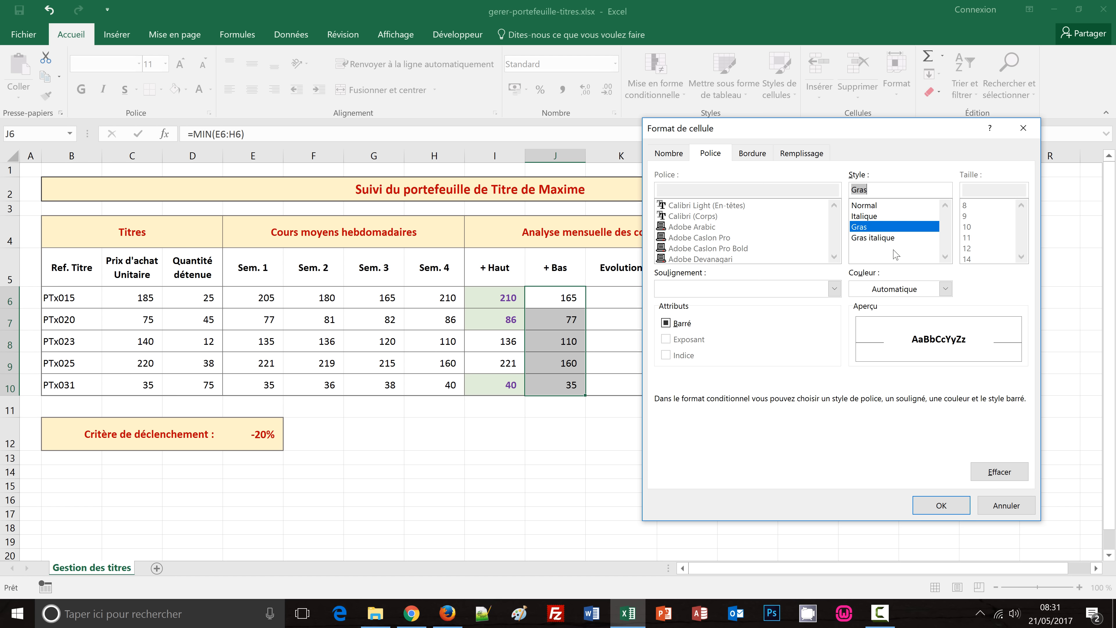
{"action": "left_click", "coordinate": [945, 289]}
{"action": "left_click", "coordinate": [865, 406]}
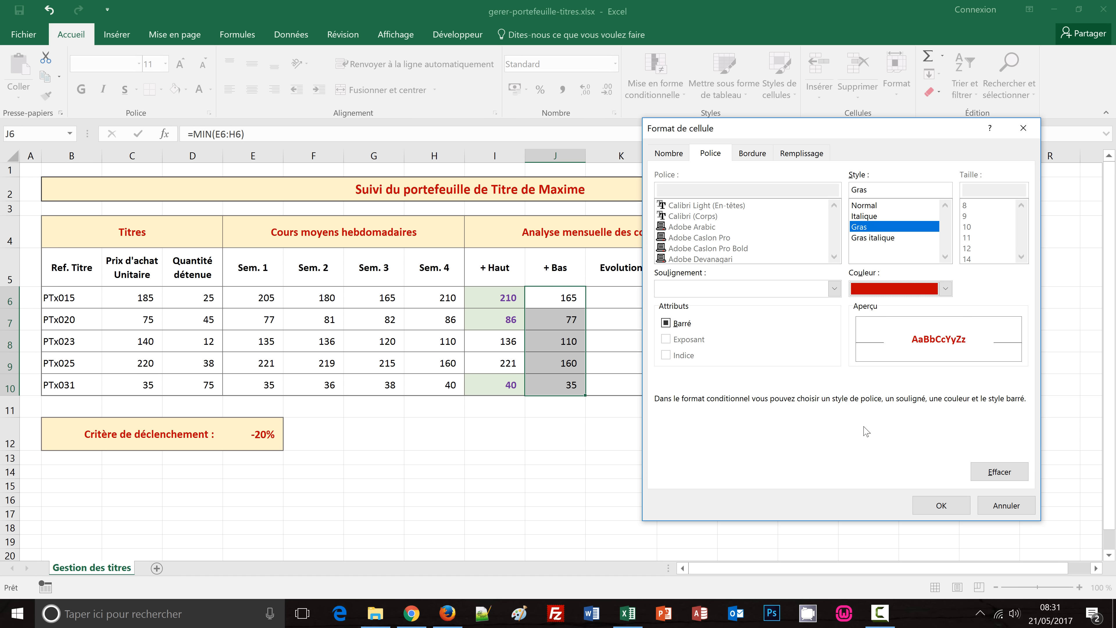
{"action": "left_click", "coordinate": [928, 510]}
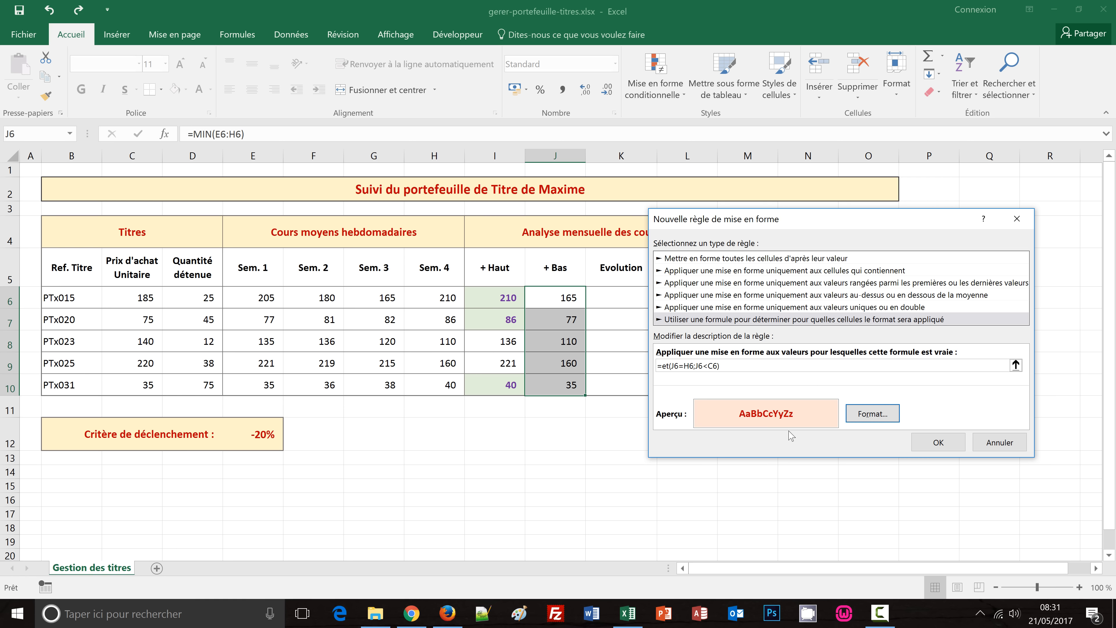
{"action": "left_click", "coordinate": [935, 448]}
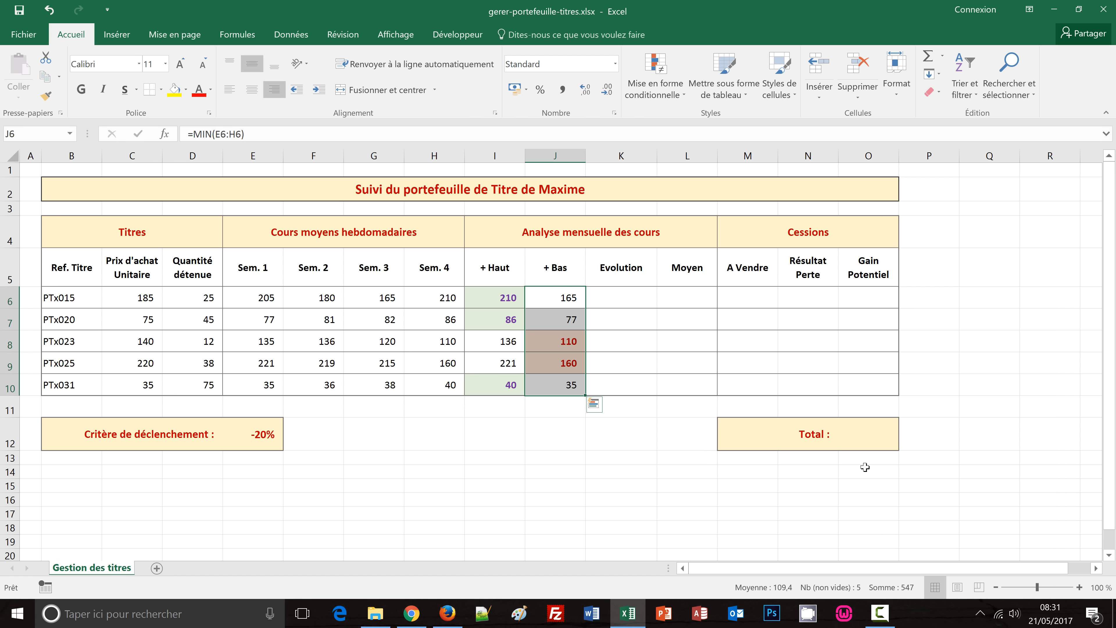
Step: Deselect the range and examine the + Bas cells of PTx023 and PTx025 in J8 and J9
{"action": "left_click", "coordinate": [556, 443]}
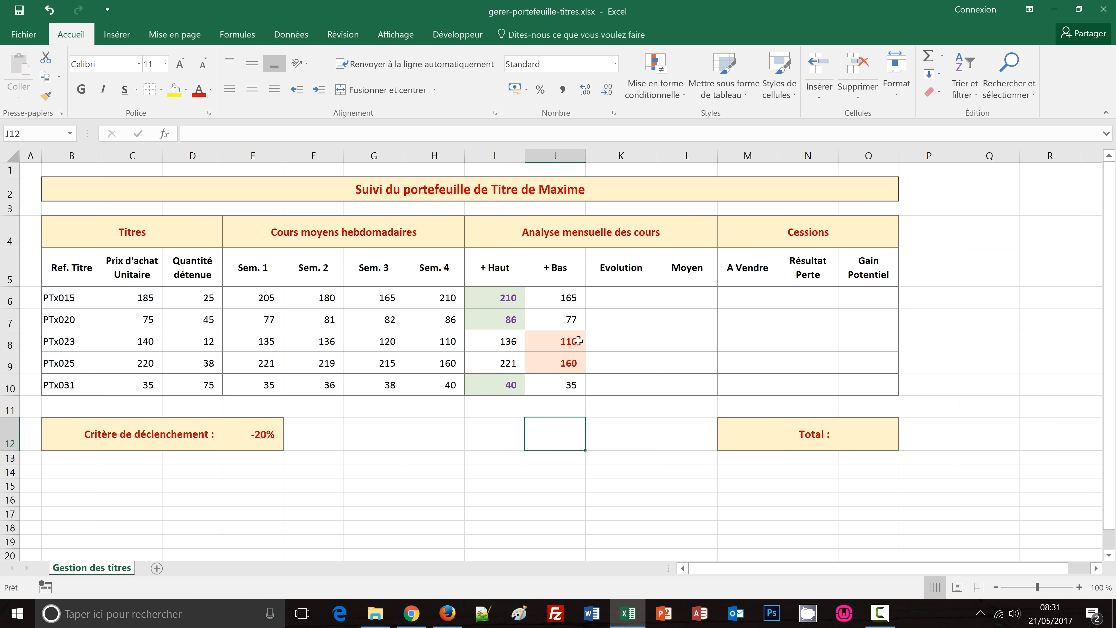
{"action": "left_click", "coordinate": [562, 339]}
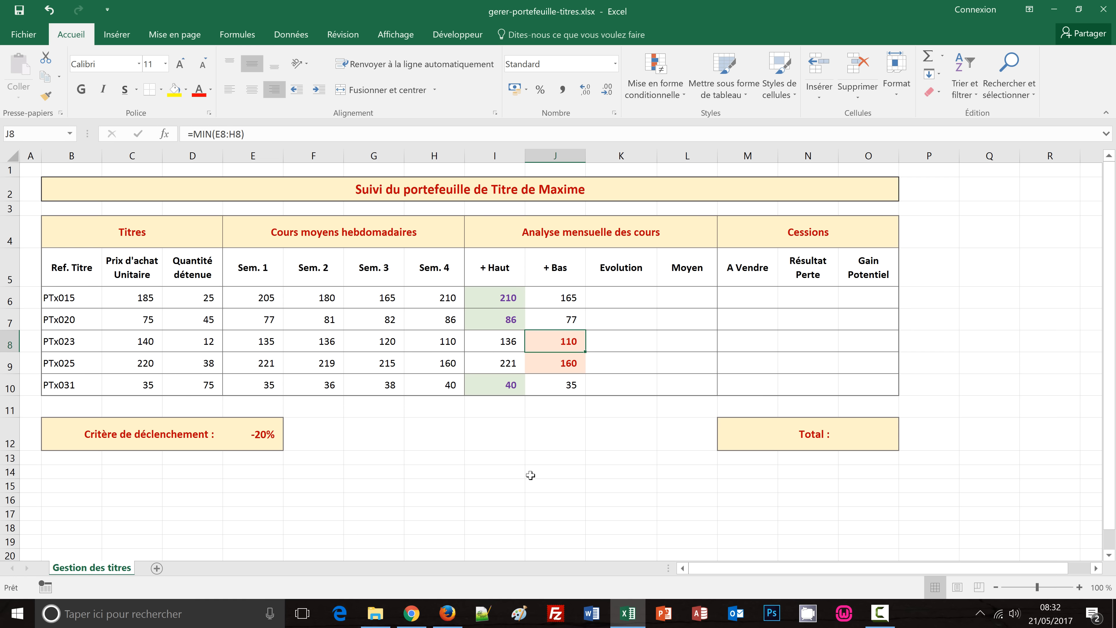
{"action": "left_click", "coordinate": [563, 361]}
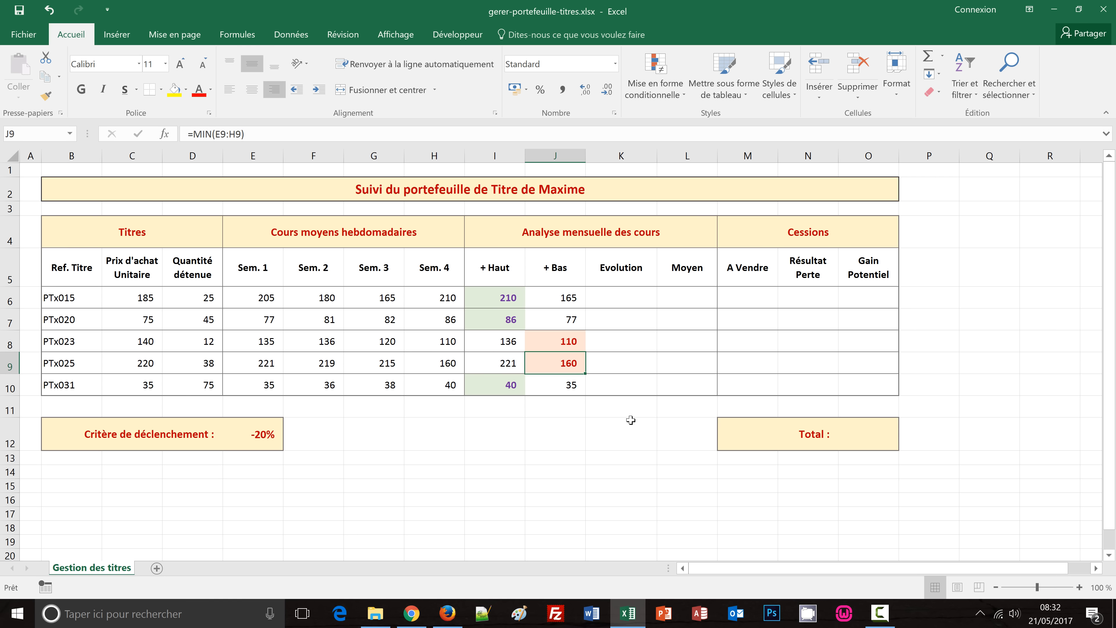
Step: Calculate the Evolution for K6:K10 with the formula =(H6-C6)/C6 entered across the whole range
{"action": "left_click_drag", "start_coordinate": [605, 296], "coordinate": [628, 384]}
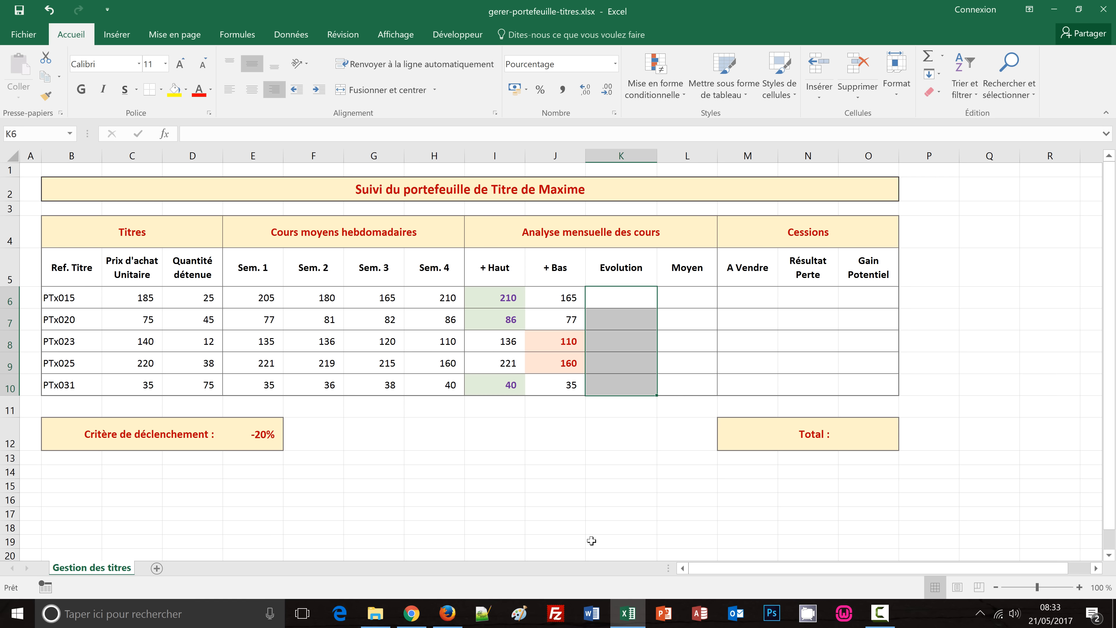
{"action": "type", "text": "="}
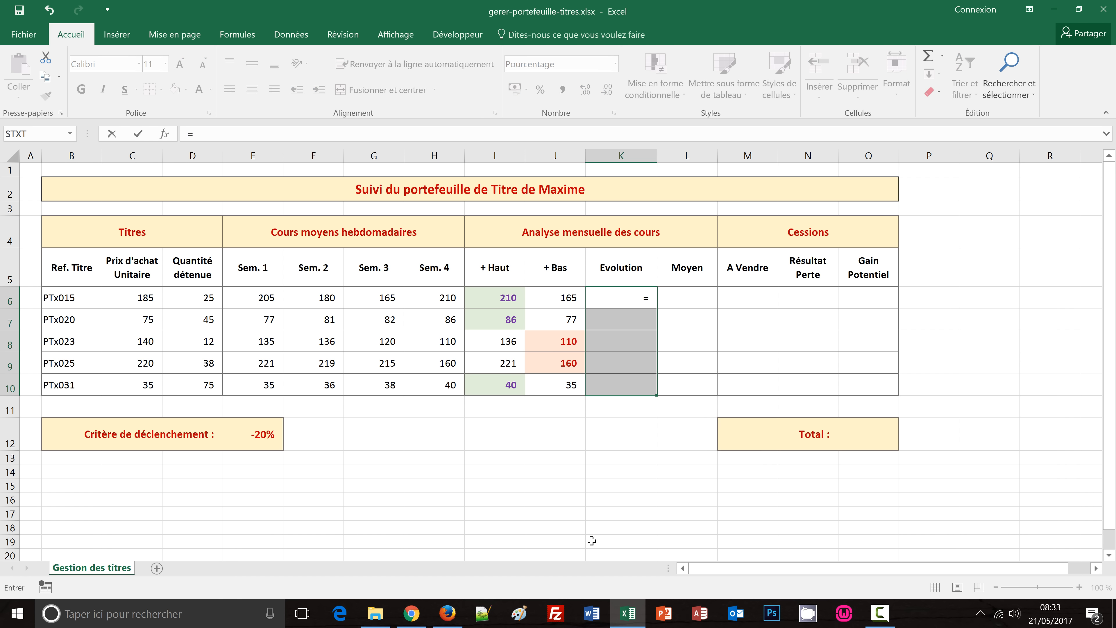
{"action": "type", "text": "("}
{"action": "left_click", "coordinate": [435, 297]}
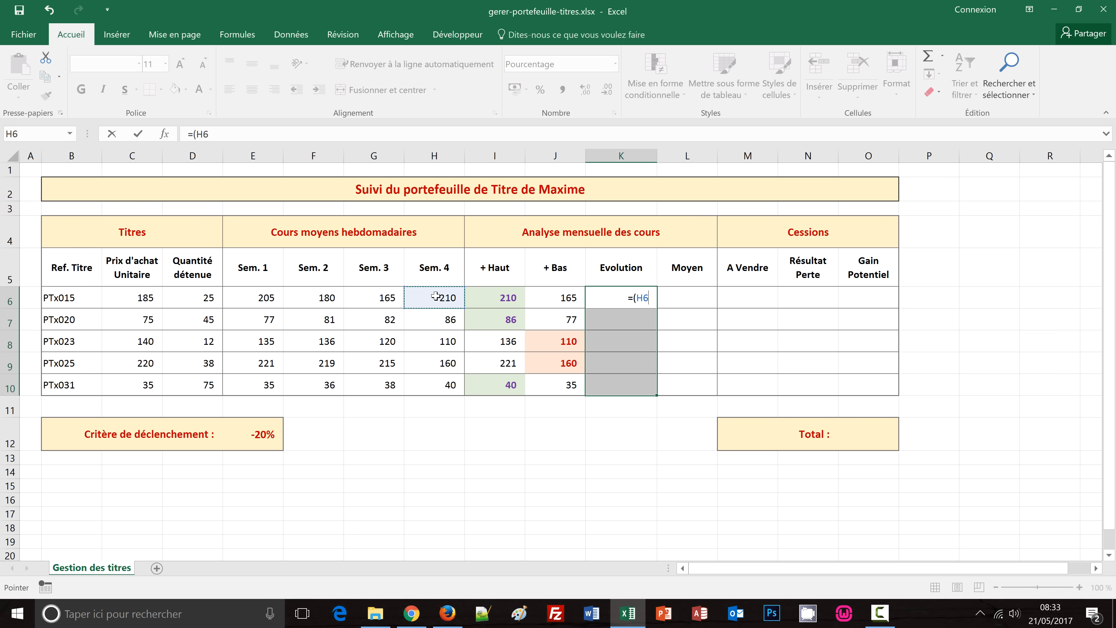
{"action": "type", "text": "-"}
{"action": "left_click", "coordinate": [128, 297]}
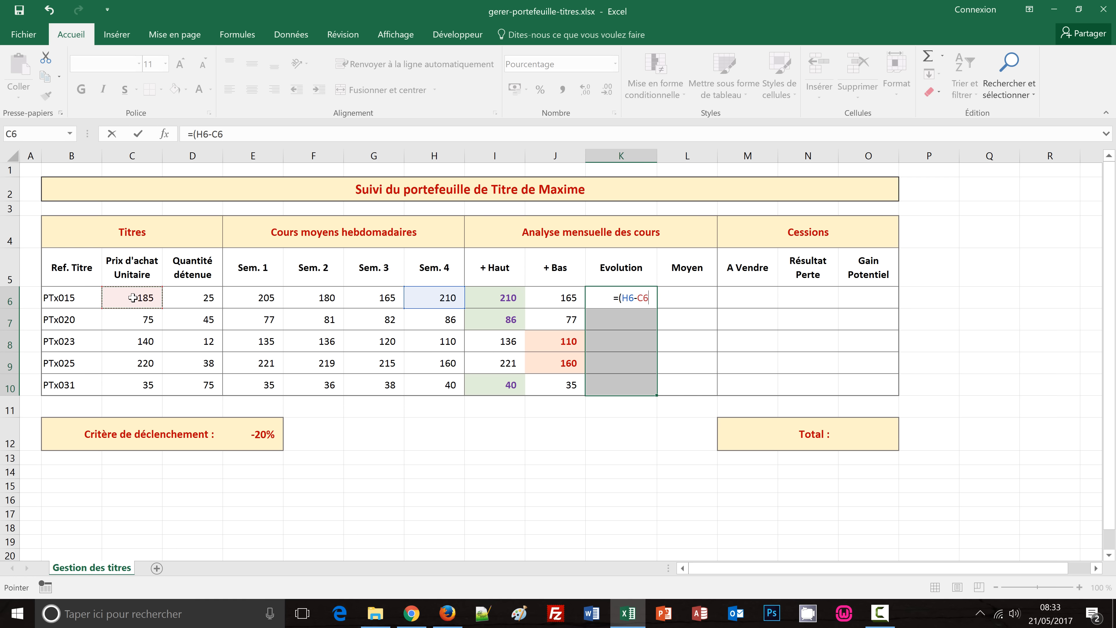
{"action": "type", "text": ")/"}
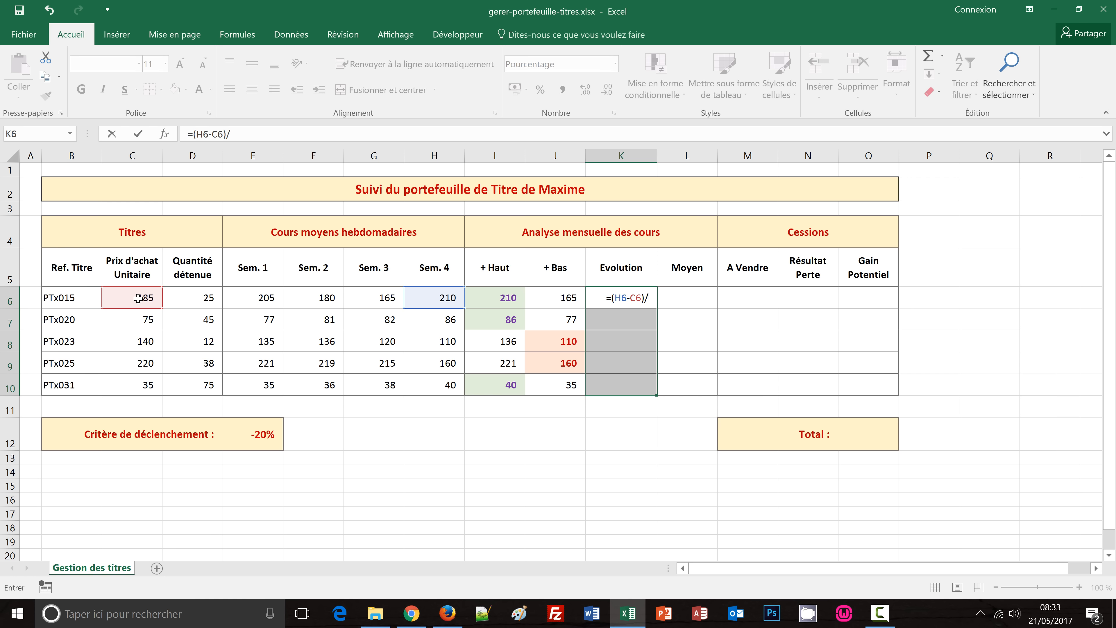
{"action": "left_click", "coordinate": [138, 299]}
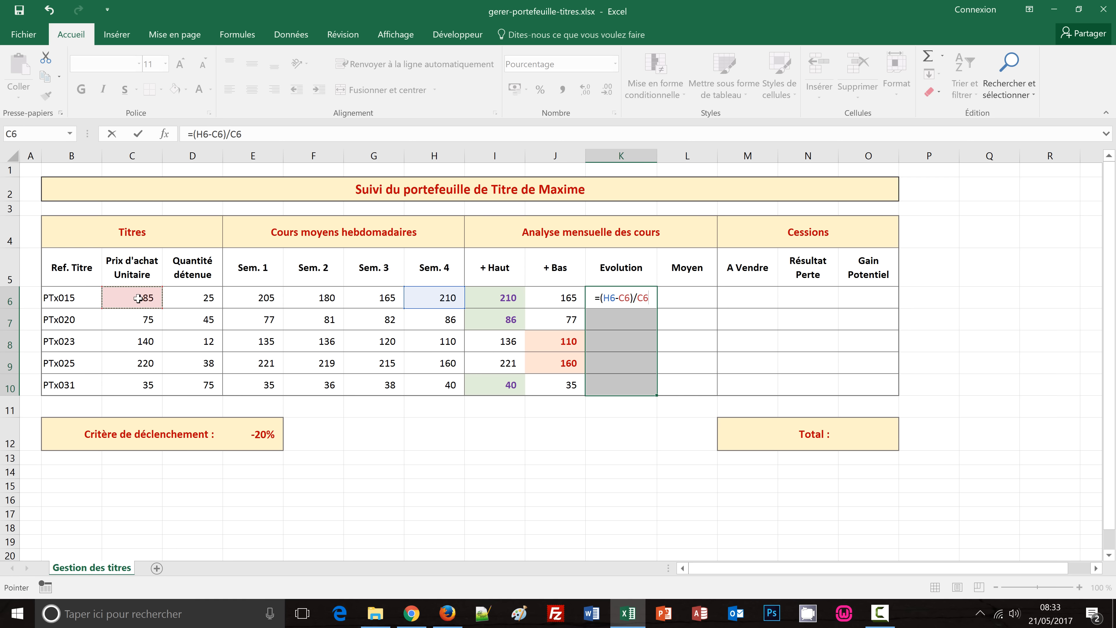
{"action": "key", "text": "ctrl+Return"}
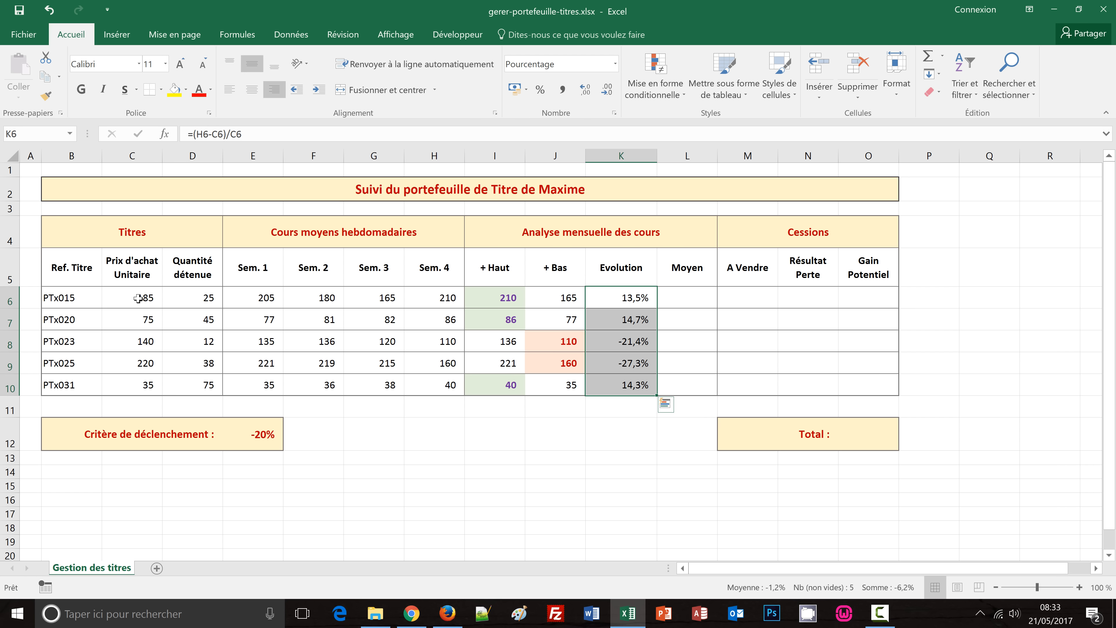
{"action": "left_click", "coordinate": [591, 457]}
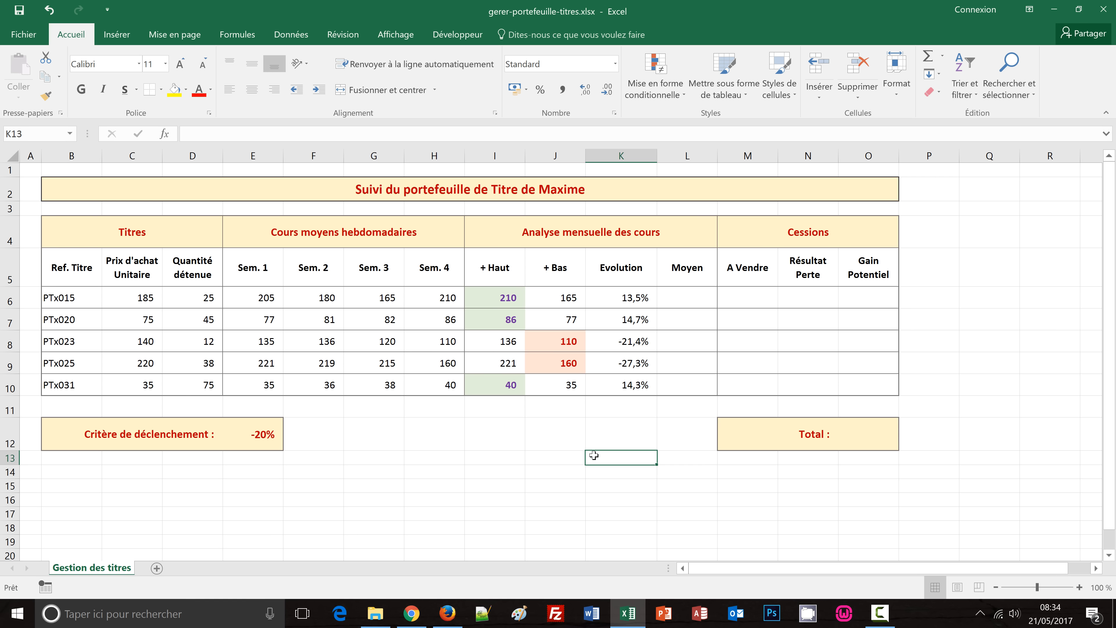
Step: Apply the coloured three-arrow directional icon set as conditional formatting to the Evolution percentages in K6:K10
{"action": "left_click", "coordinate": [612, 294]}
{"action": "left_click_drag", "start_coordinate": [612, 294], "coordinate": [622, 386]}
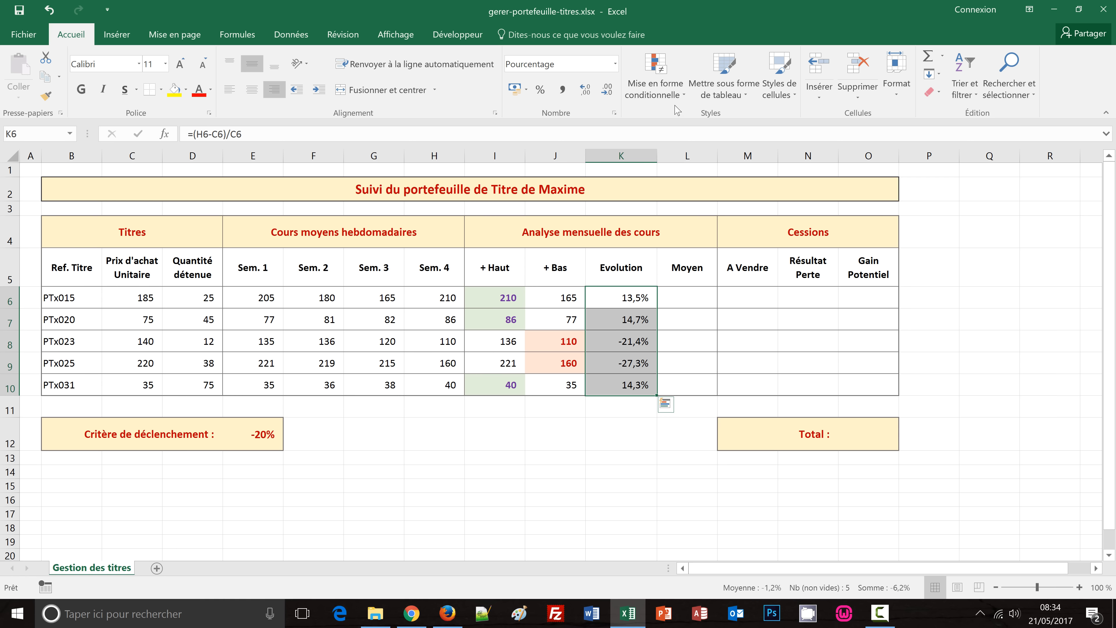
{"action": "left_click", "coordinate": [680, 101]}
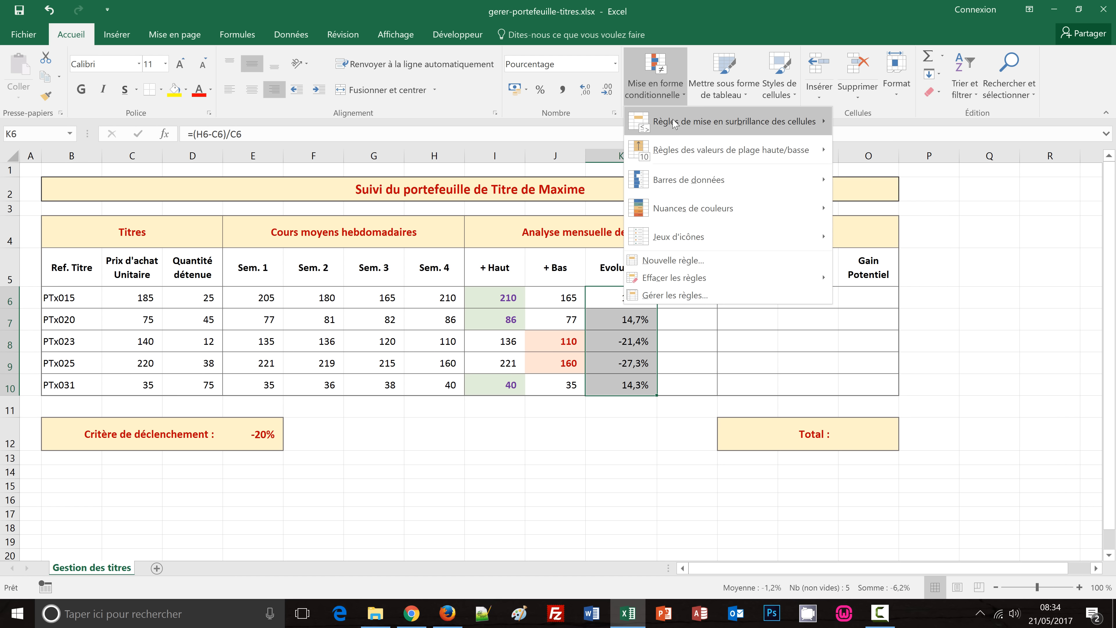
{"action": "mouse_move", "coordinate": [693, 242]}
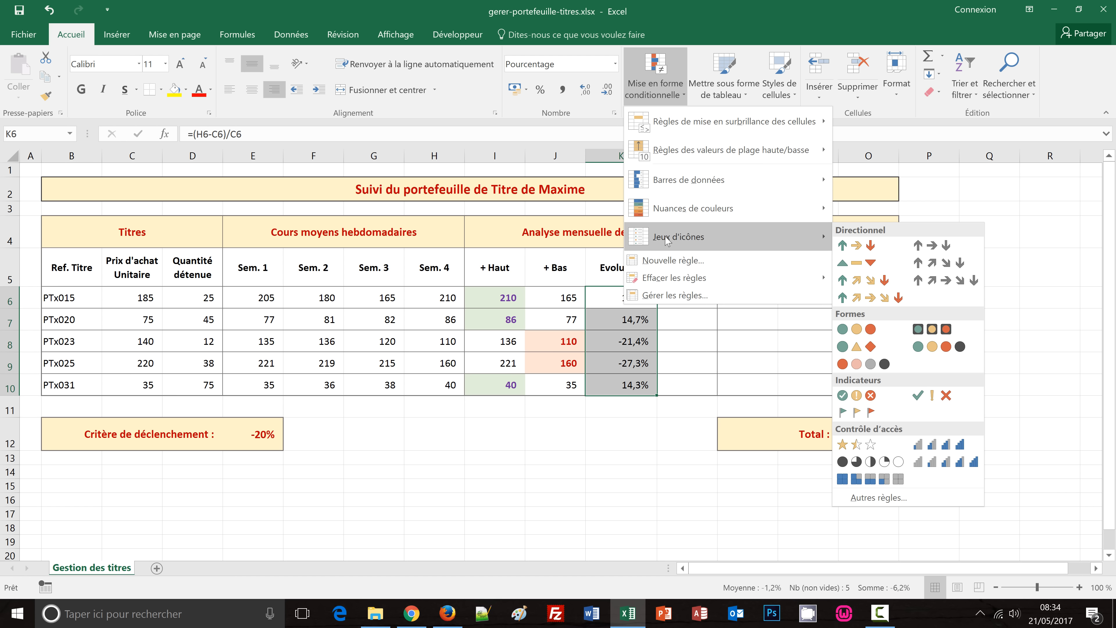
{"action": "left_click", "coordinate": [855, 250]}
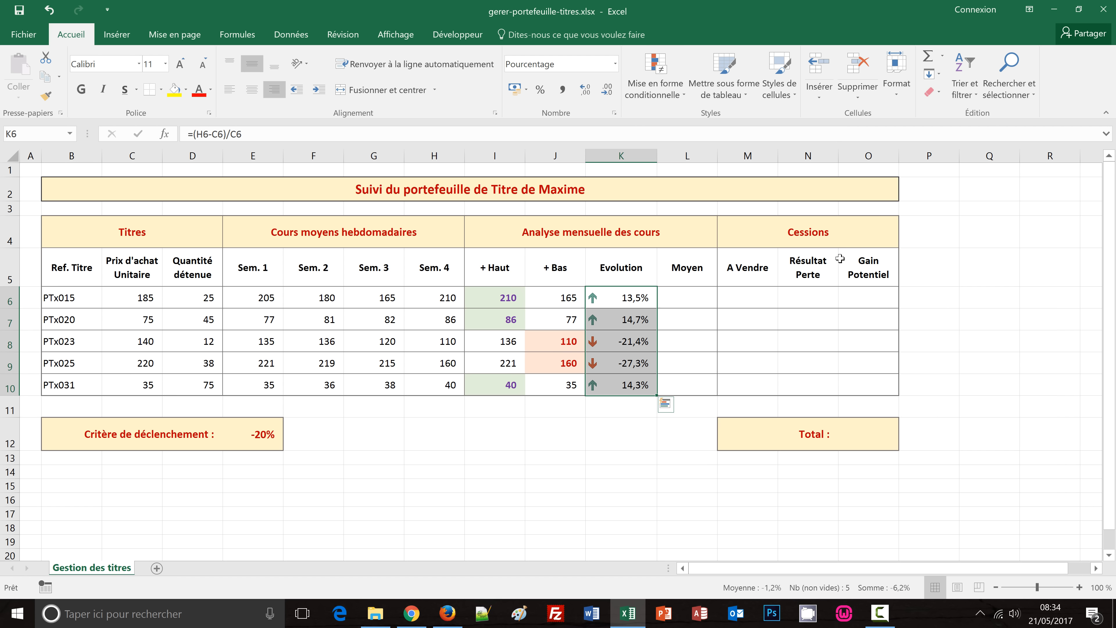
{"action": "left_click", "coordinate": [695, 453]}
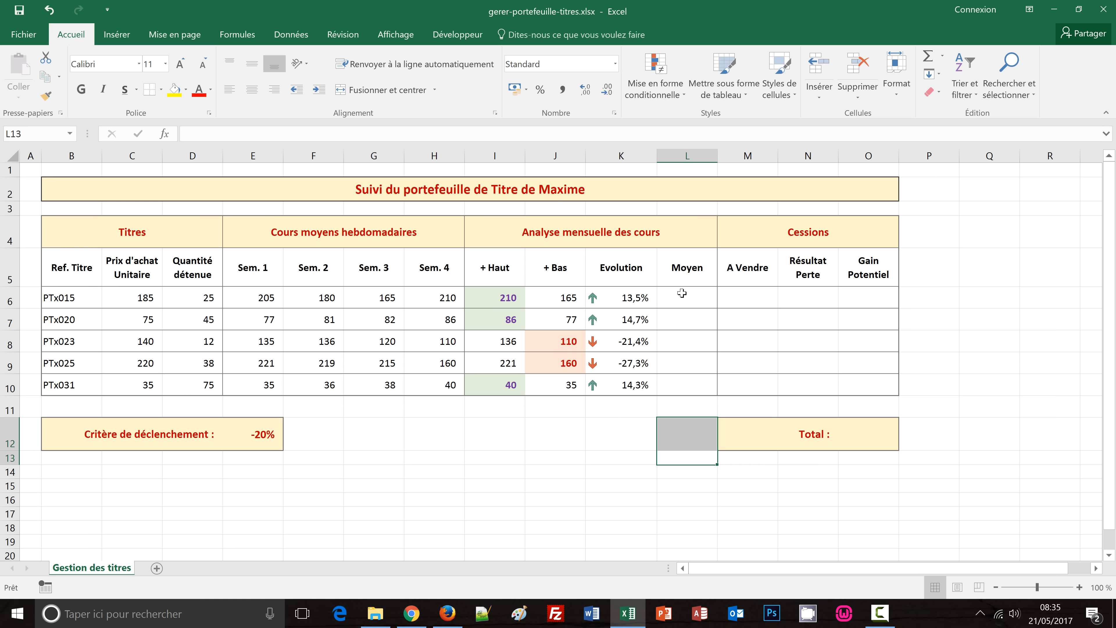
Step: Calculate the average weekly price in the Moyen cells L6:L10 with =MOYENNE(E6:H6) entered across the range
{"action": "left_click_drag", "start_coordinate": [683, 294], "coordinate": [680, 382]}
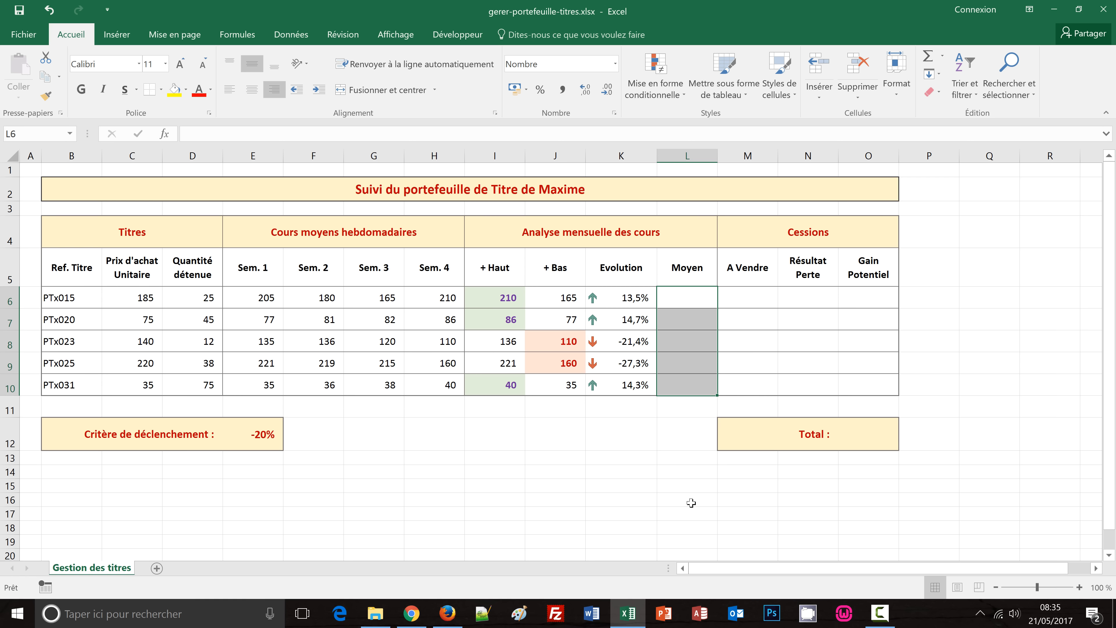
{"action": "type", "text": "="}
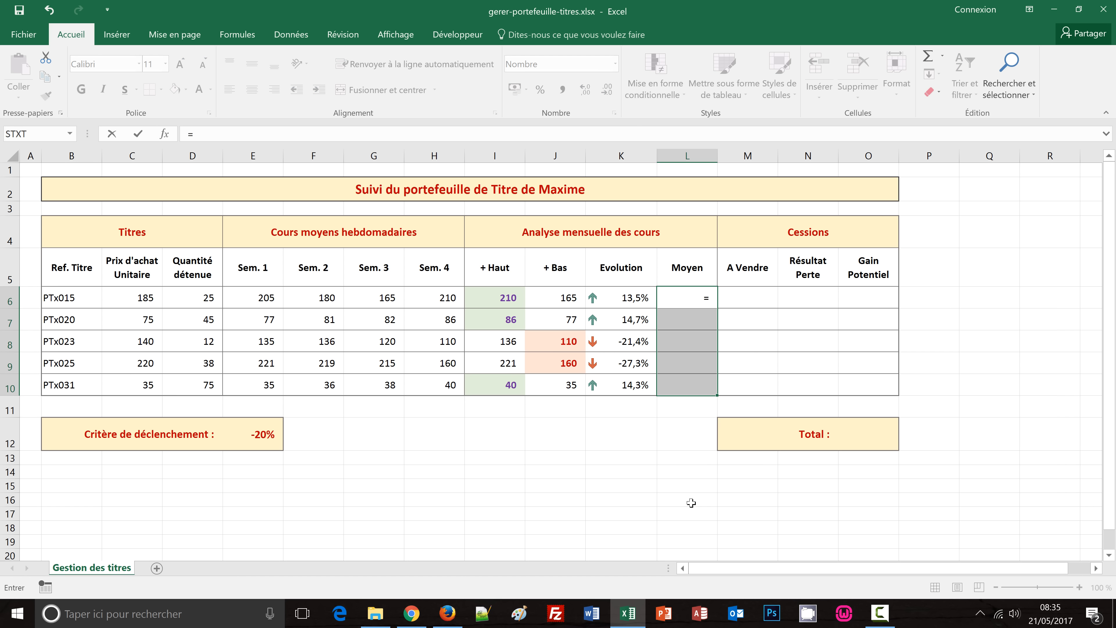
{"action": "type", "text": "moyenne"}
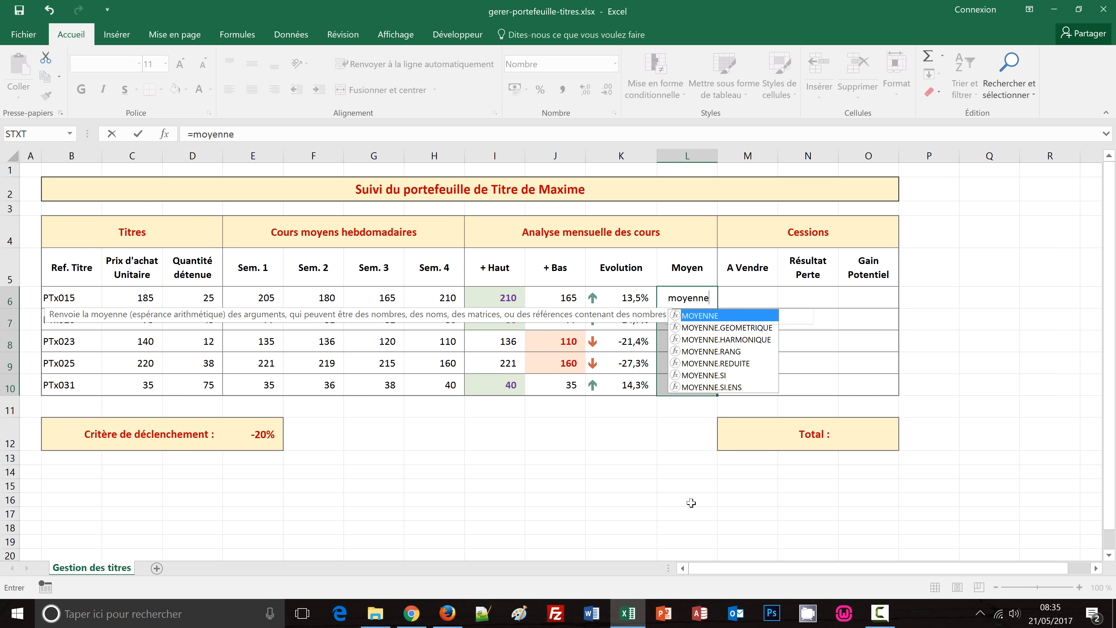
{"action": "type", "text": "("}
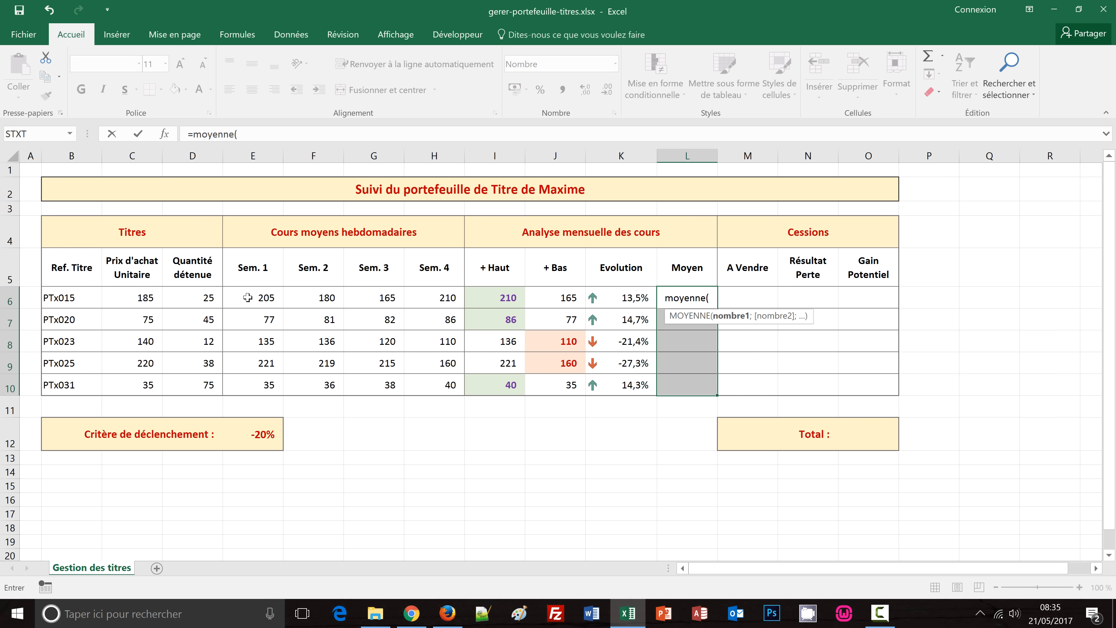
{"action": "left_click_drag", "start_coordinate": [248, 298], "coordinate": [432, 298]}
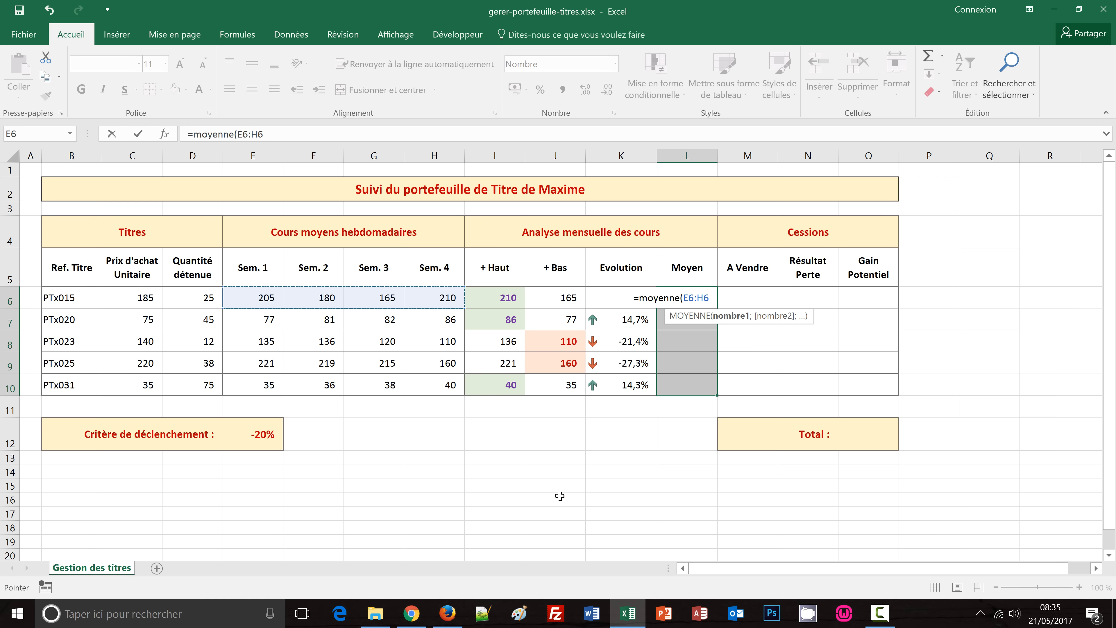
{"action": "type", "text": ")"}
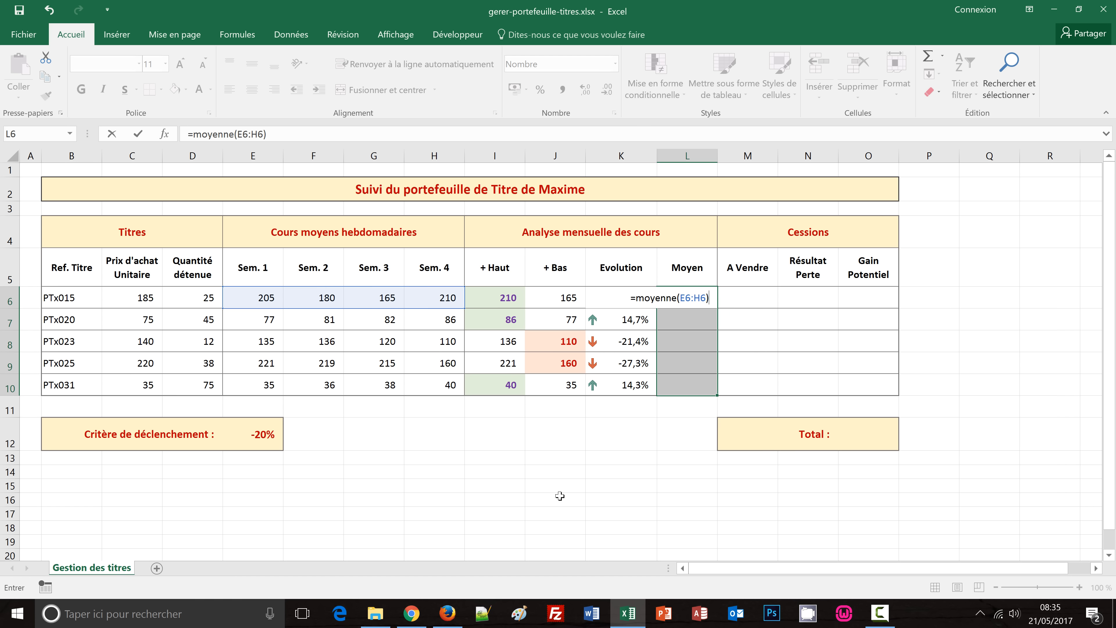
{"action": "key", "text": "ctrl+Return"}
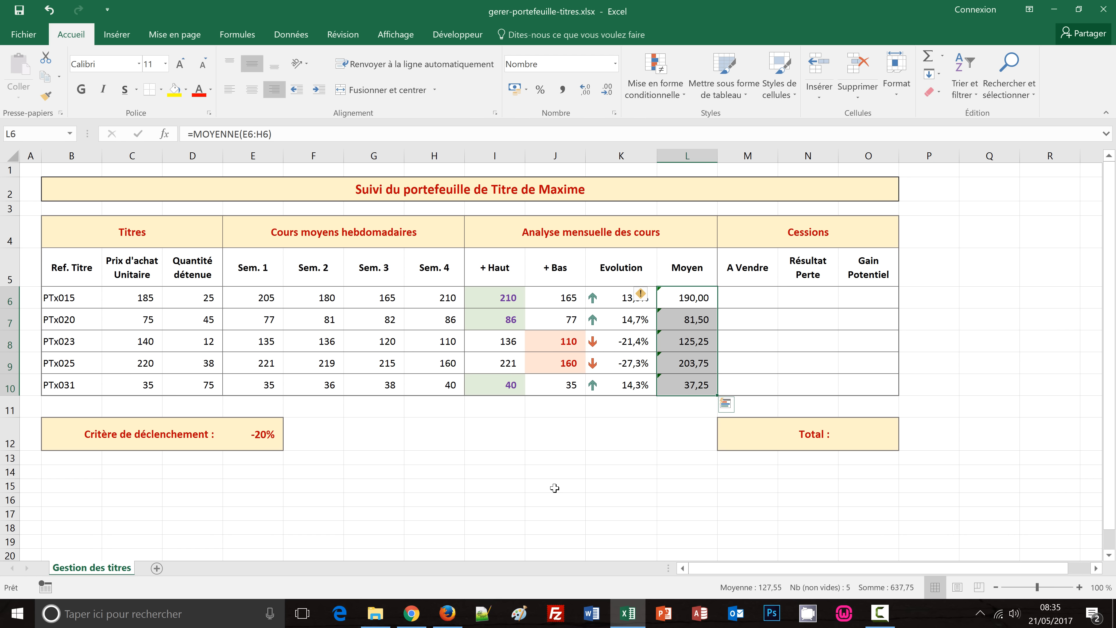
Step: Ignore the formula error flagged on the Moyen cells L6:L10 and deselect the range
{"action": "left_click", "coordinate": [642, 294]}
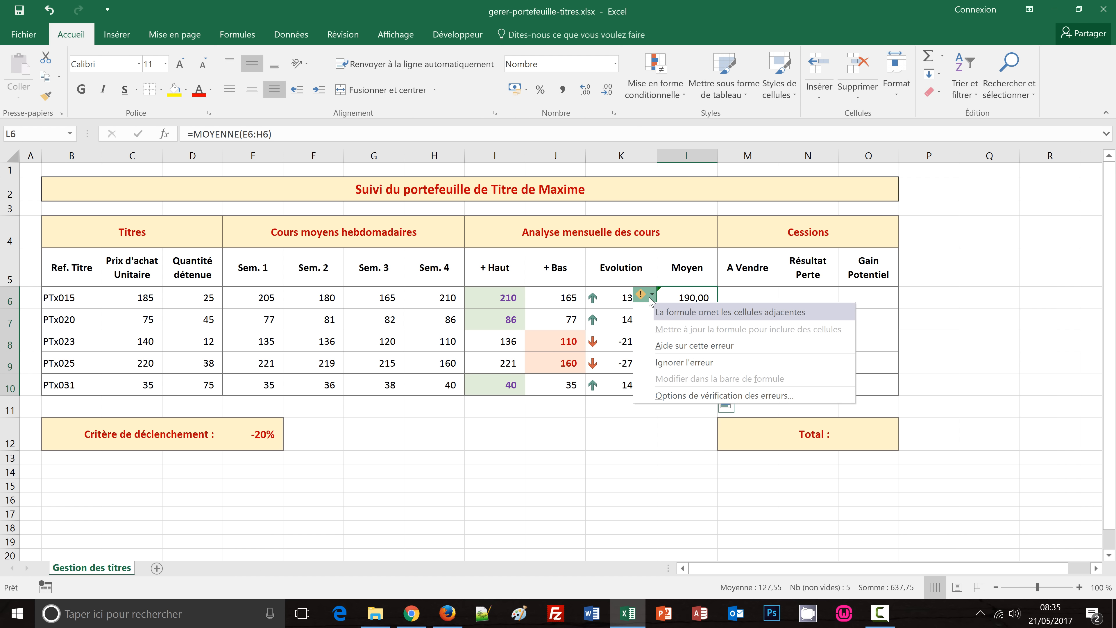
{"action": "left_click", "coordinate": [679, 363]}
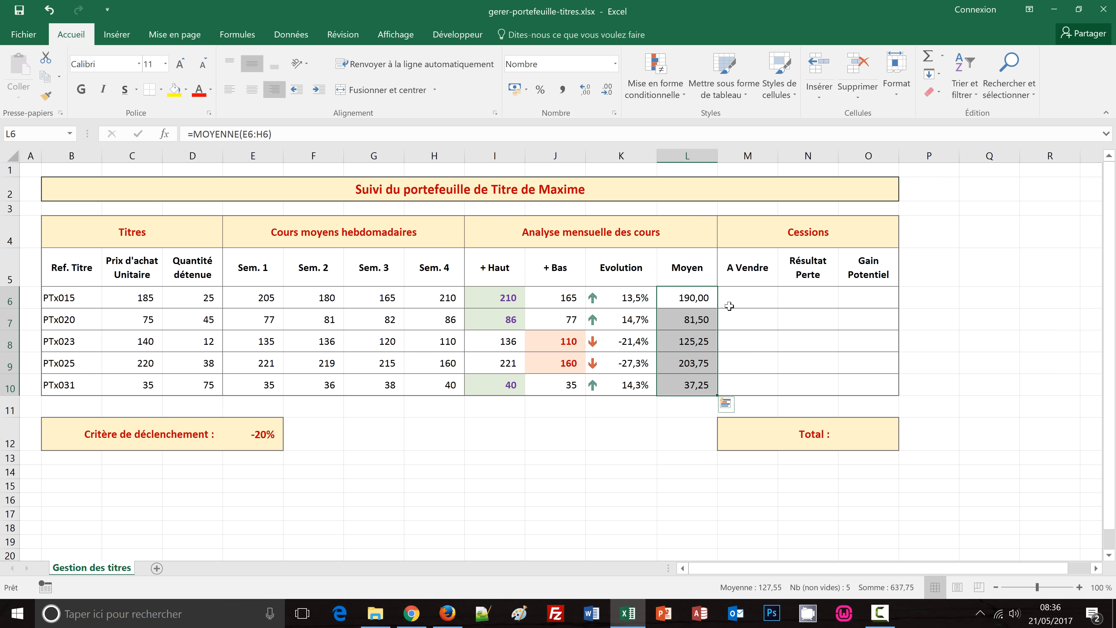
{"action": "left_click", "coordinate": [603, 447]}
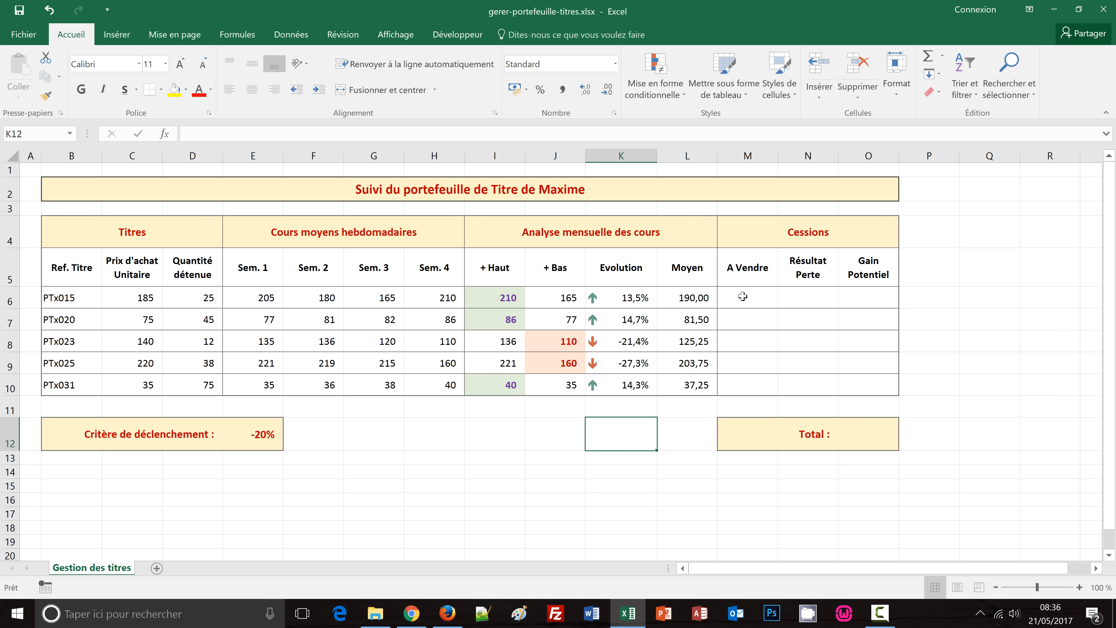
Step: Begin a SI formula for the A Vendre cells M6:M10 with the logical test K6<E12
{"action": "left_click_drag", "start_coordinate": [741, 295], "coordinate": [747, 386]}
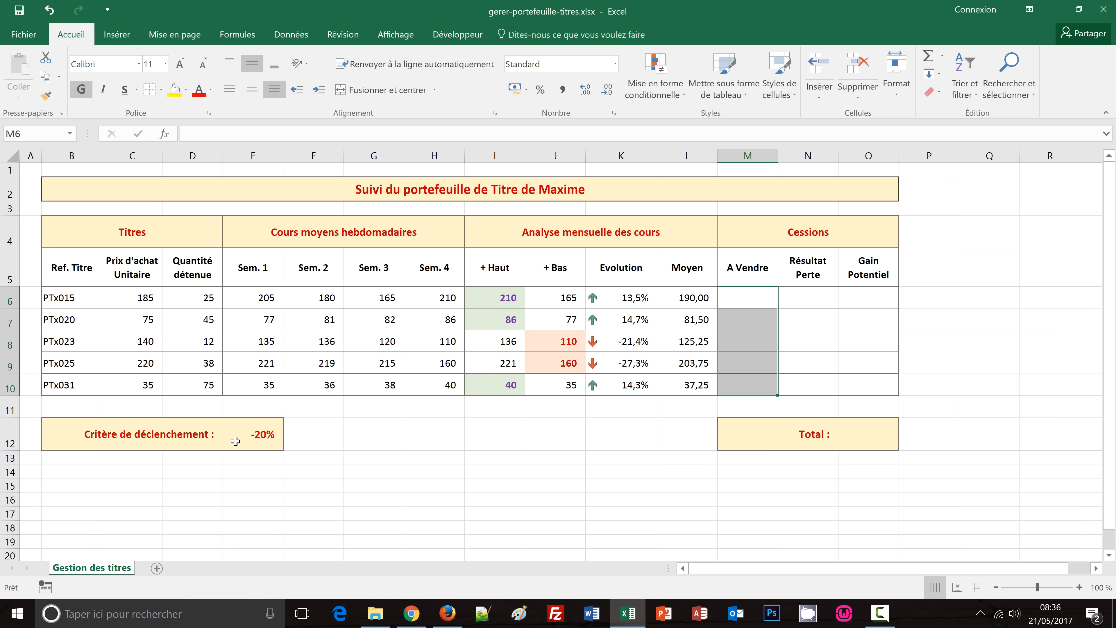
{"action": "type", "text": "="}
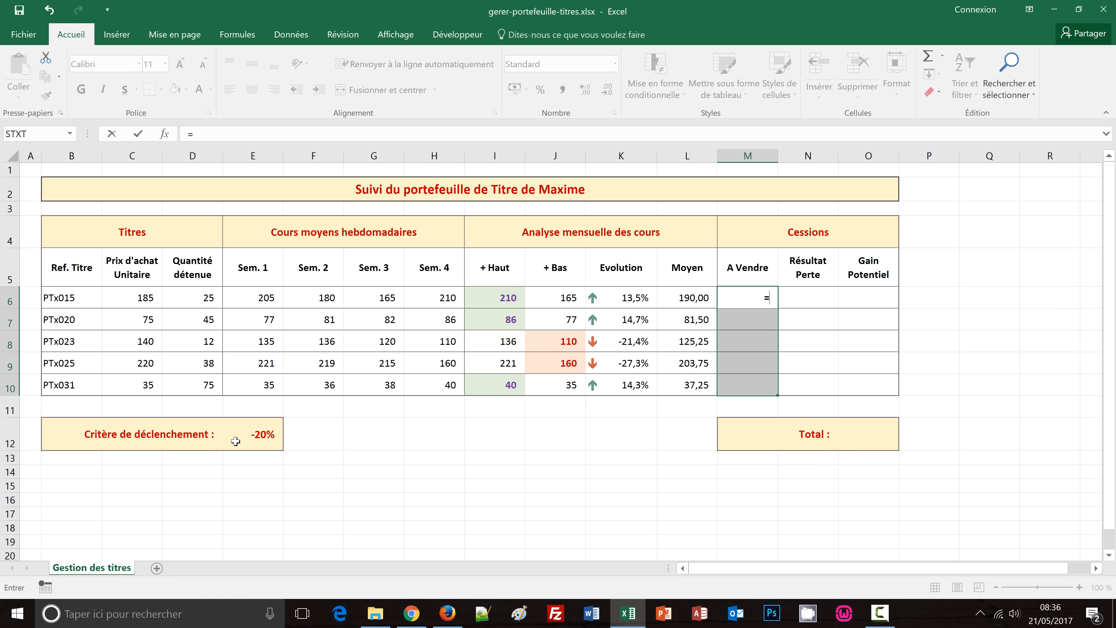
{"action": "type", "text": "si"}
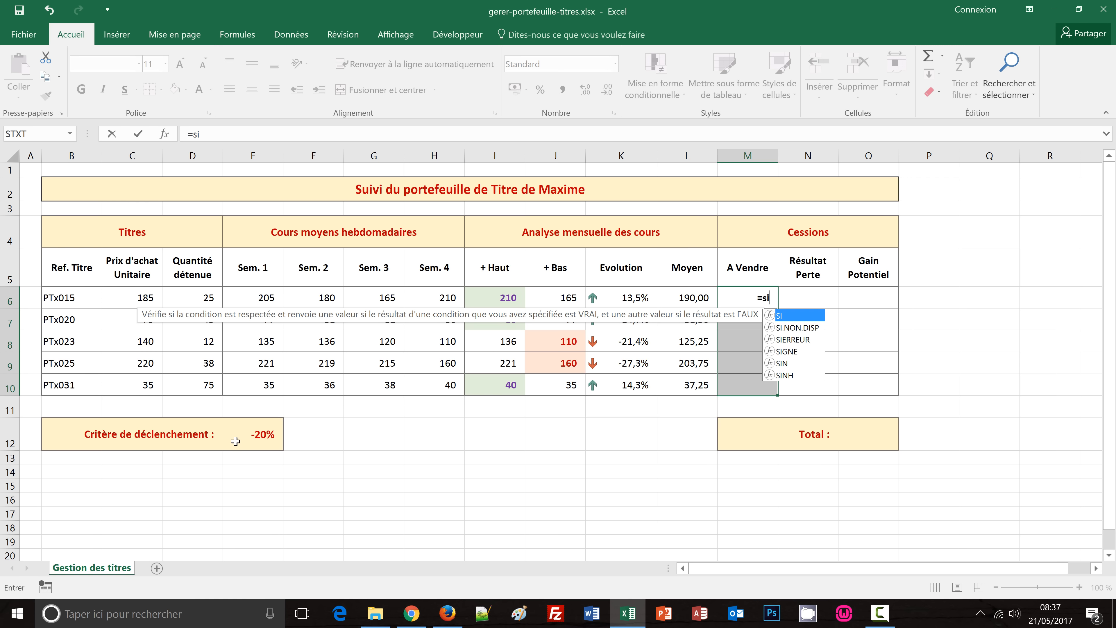
{"action": "type", "text": "("}
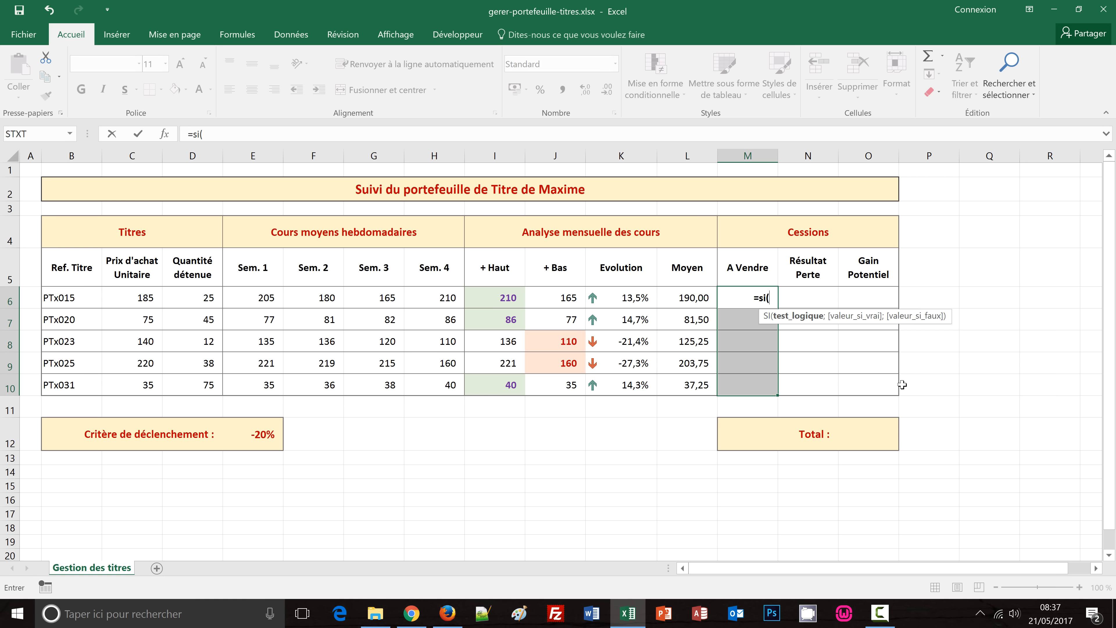
{"action": "left_click", "coordinate": [624, 295]}
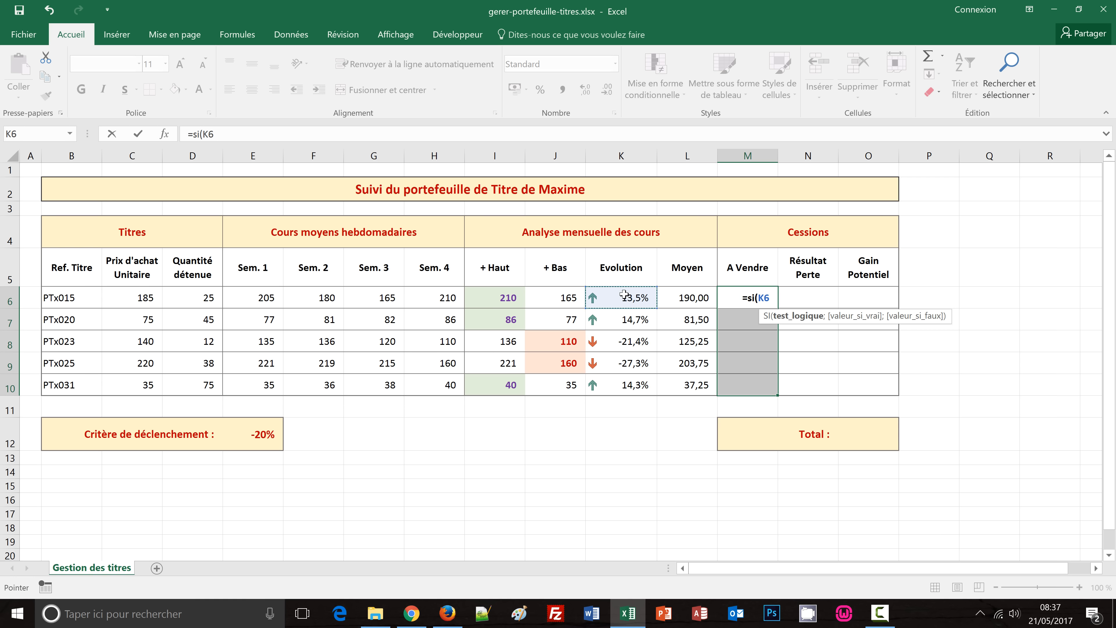
{"action": "type", "text": "<"}
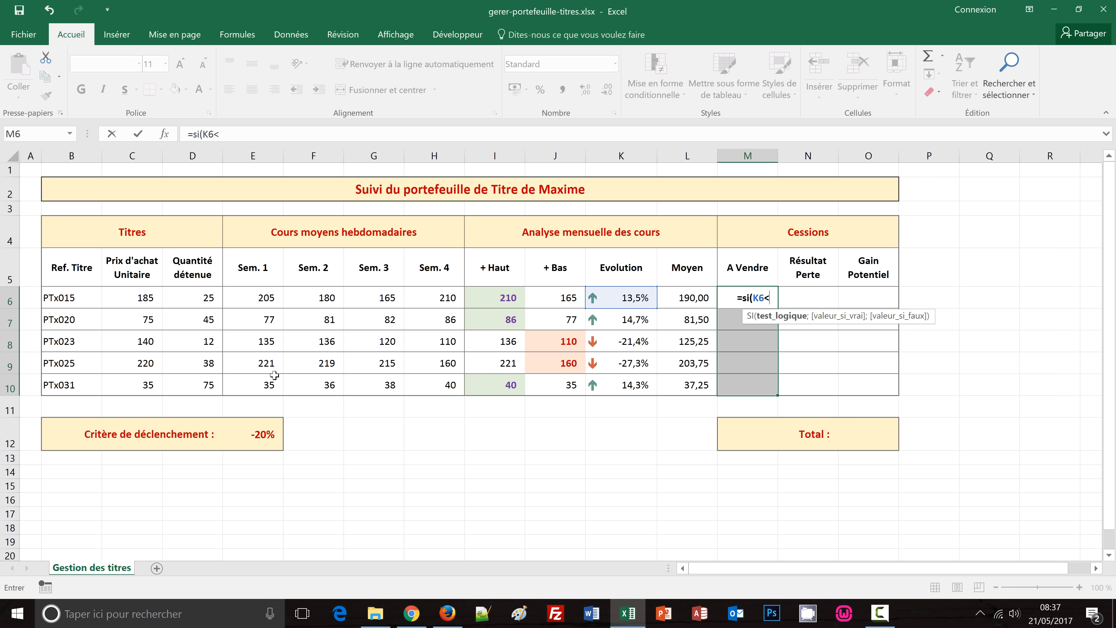
{"action": "left_click", "coordinate": [250, 434]}
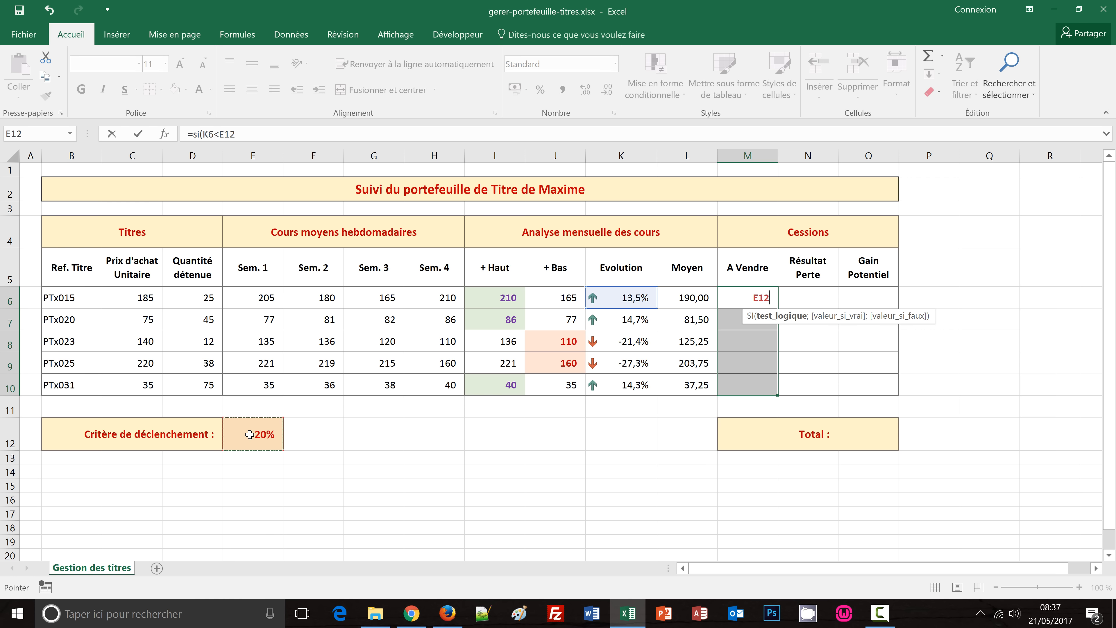
Step: Lock only the row of the trigger criterion reference as E$12 and move on to the SI formula's value-if-true argument
{"action": "key", "text": "F4"}
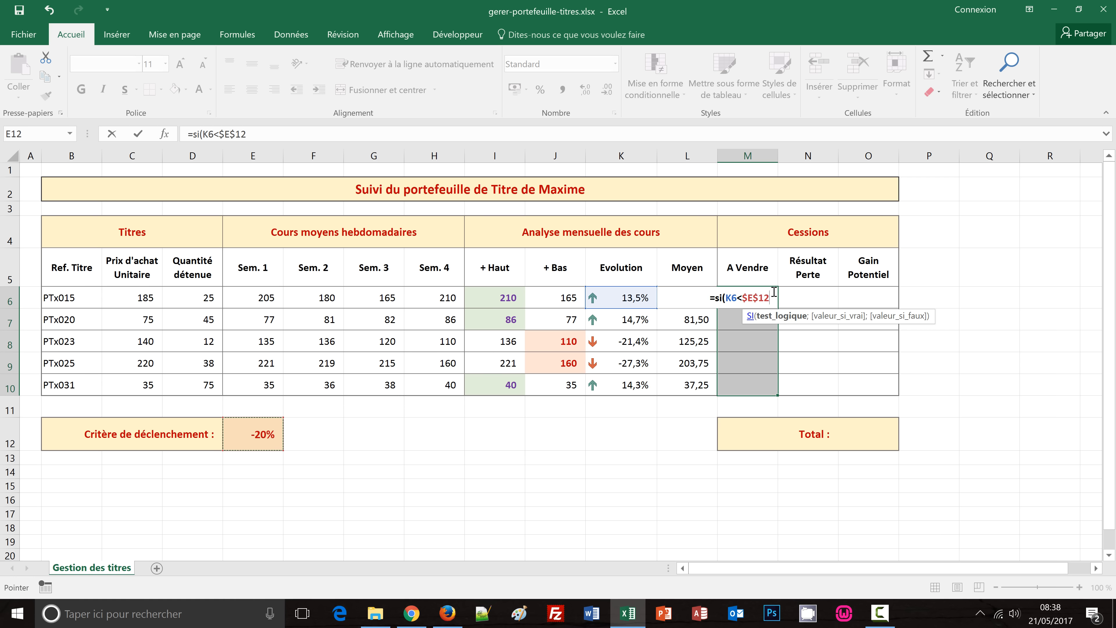
{"action": "left_click", "coordinate": [761, 300]}
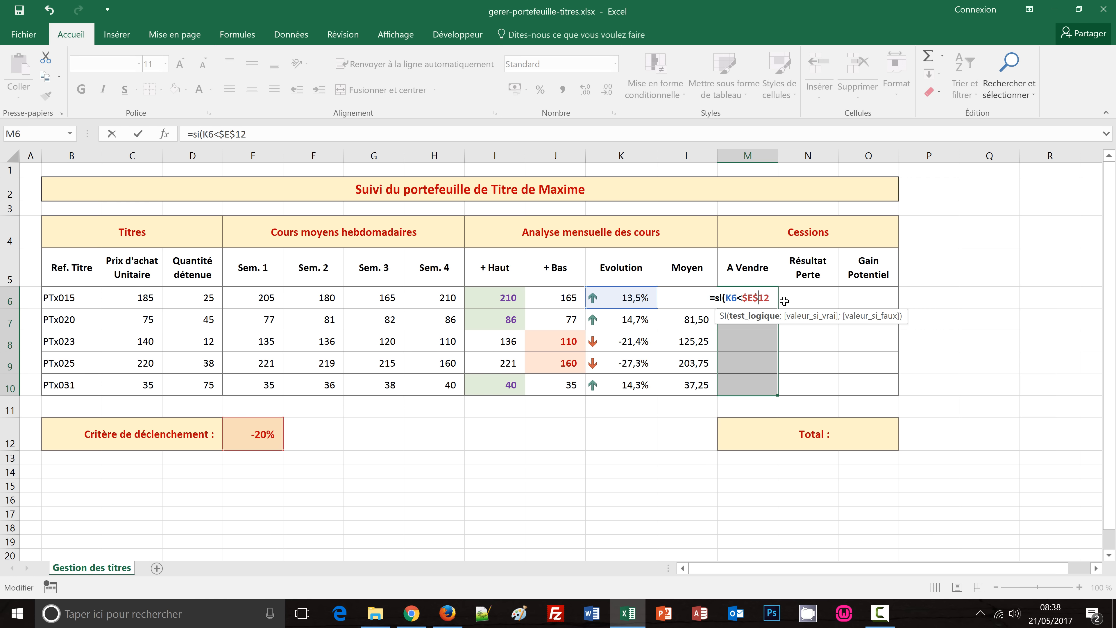
{"action": "key", "text": "F4"}
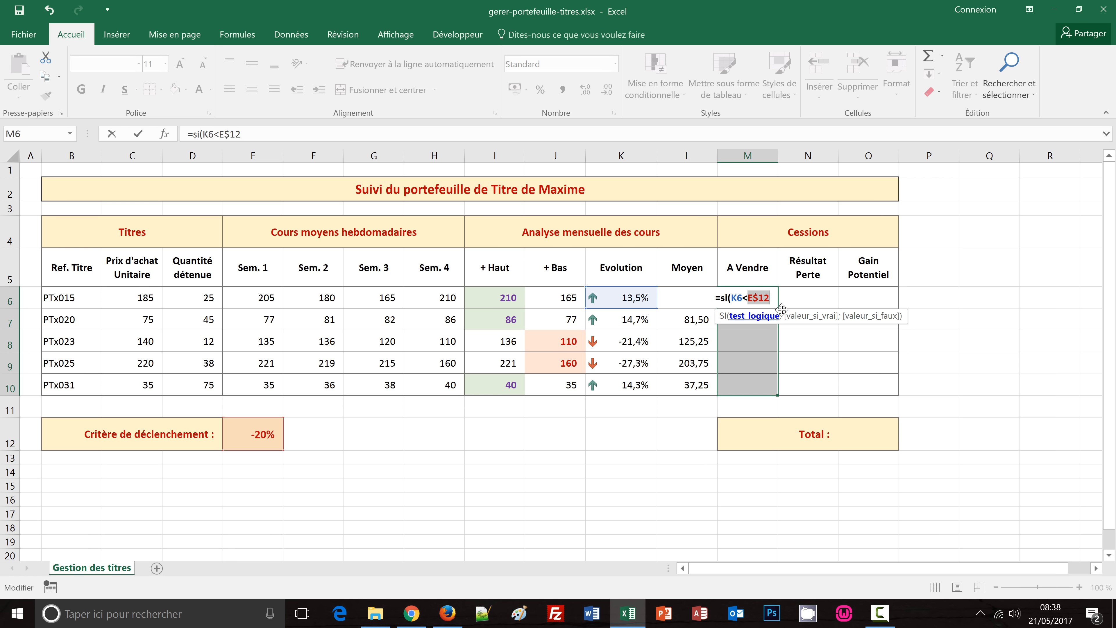
{"action": "left_click", "coordinate": [772, 298]}
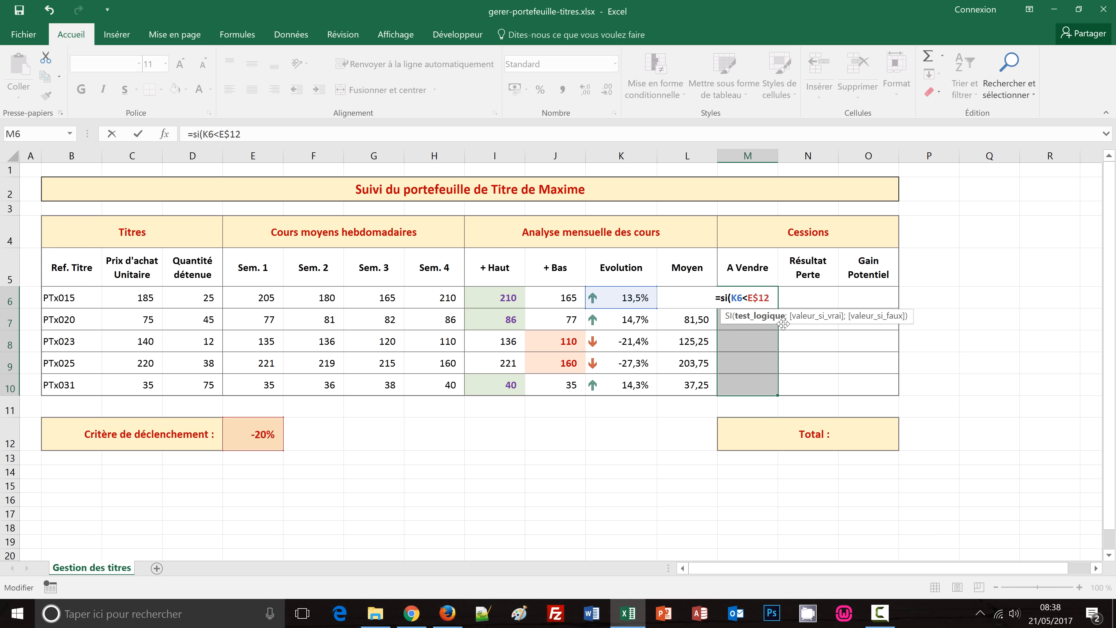
{"action": "type", "text": ";"}
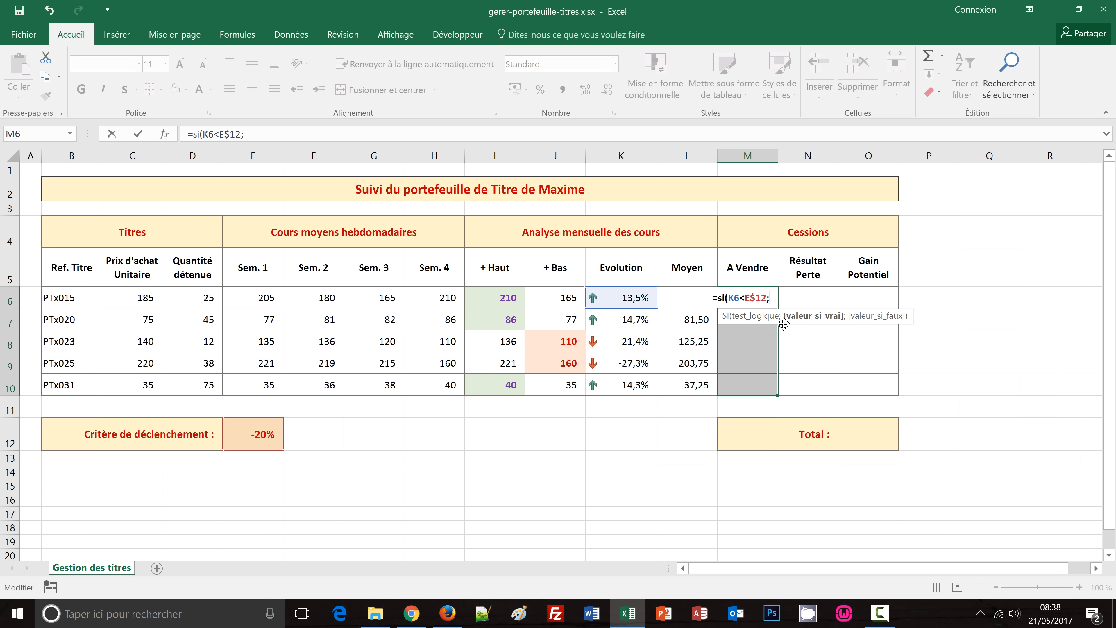
Step: Complete the A Vendre formula with "Engager" if true and an empty text if false, and enter it across M6:M10
{"action": "type", "text": "\"En"}
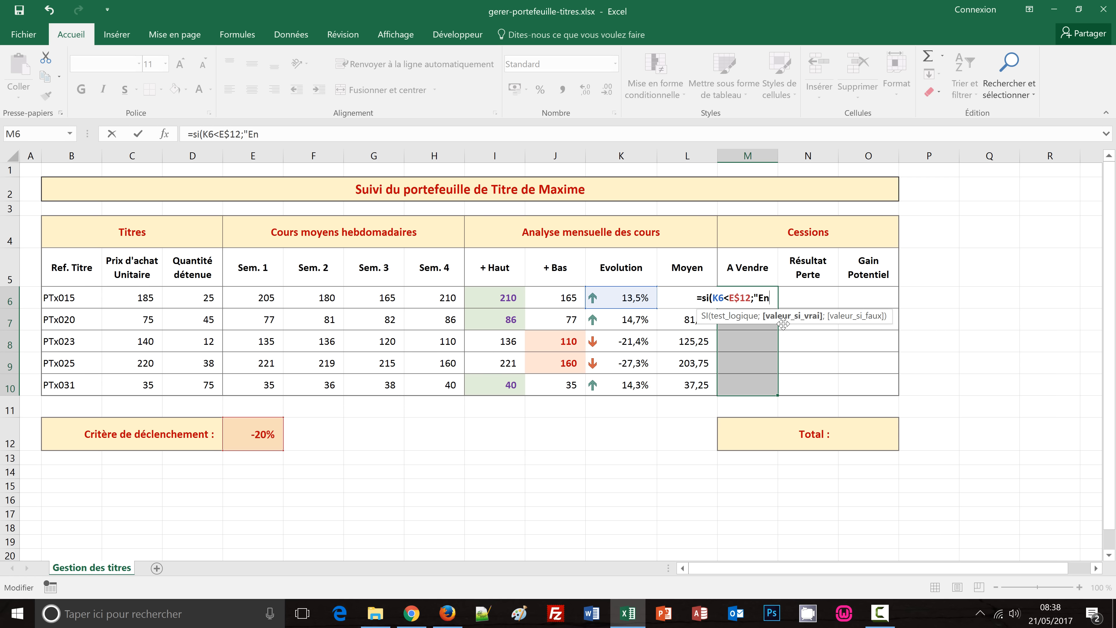
{"action": "type", "text": "gager\""}
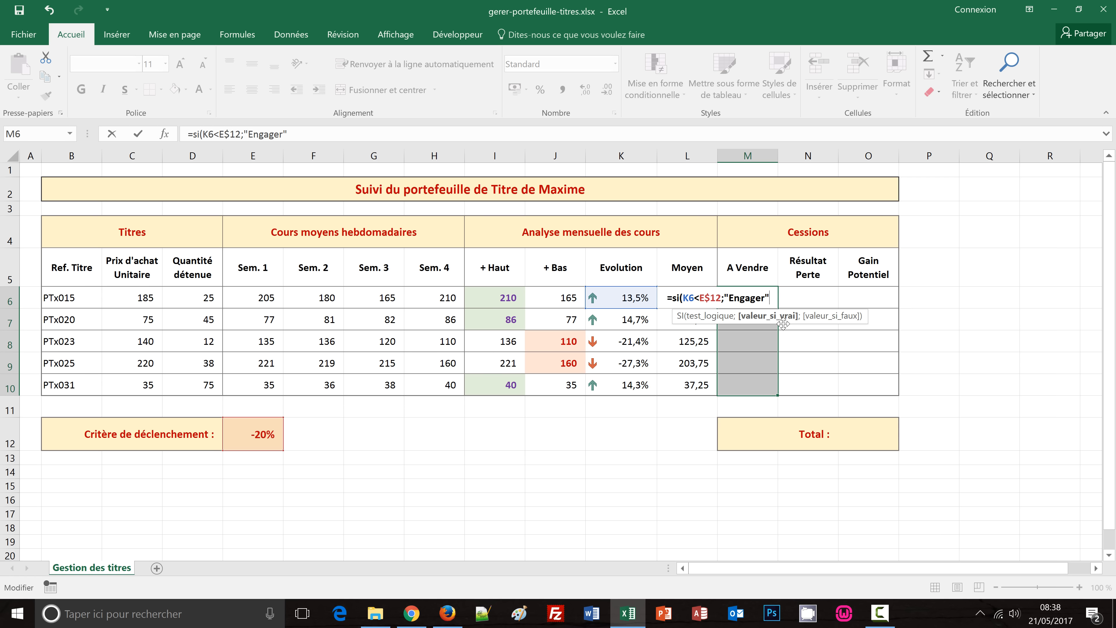
{"action": "type", "text": ";"}
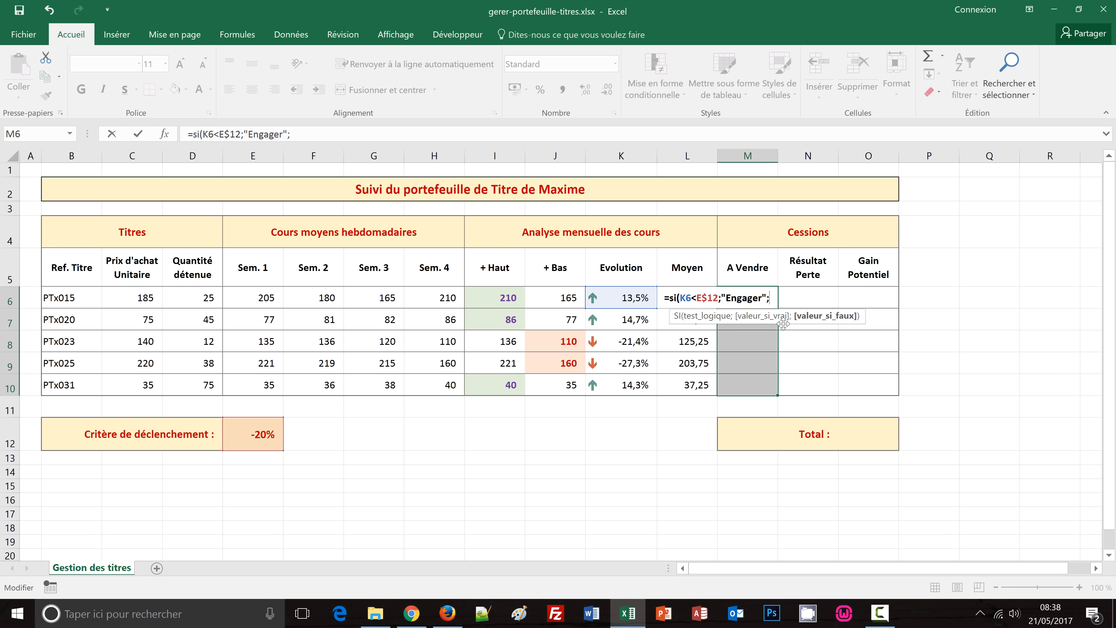
{"action": "type", "text": "\"\""}
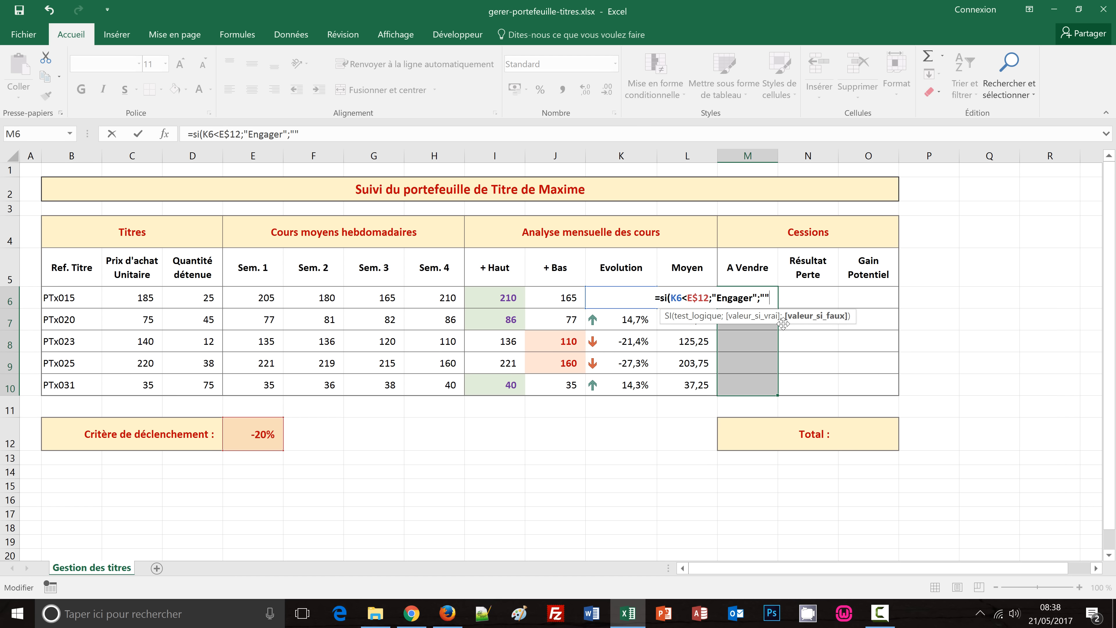
{"action": "type", "text": ")"}
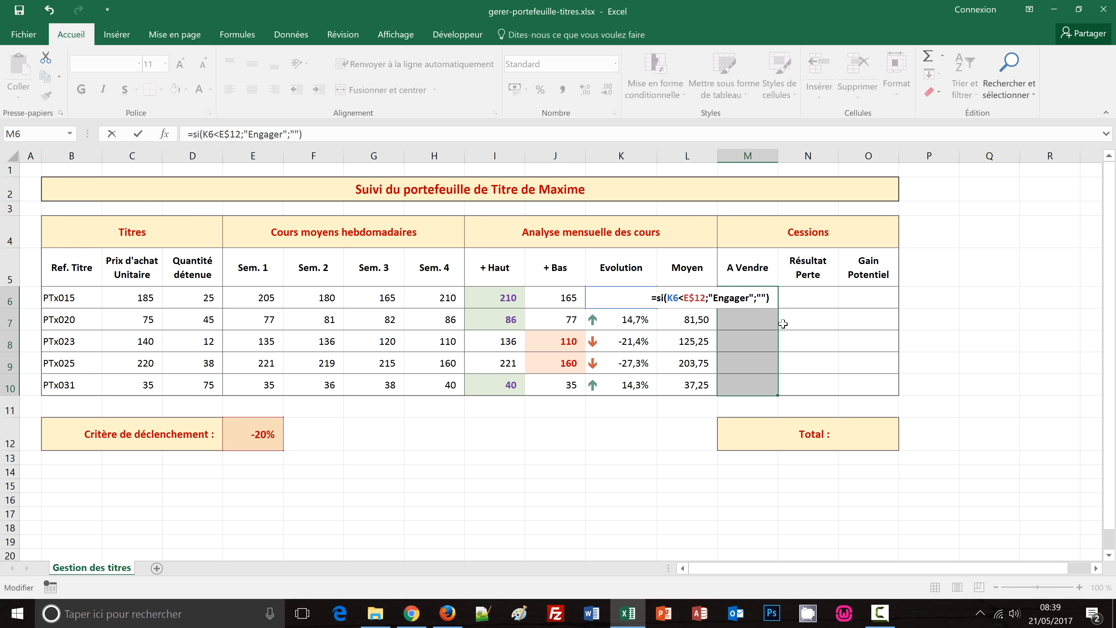
{"action": "key", "text": "ctrl+Return"}
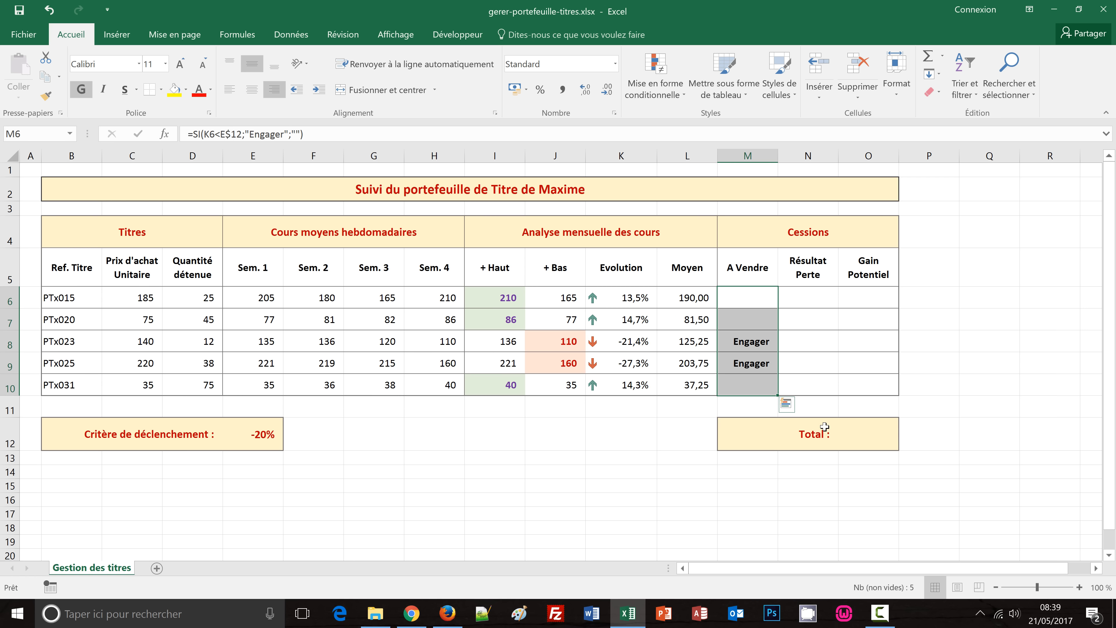
{"action": "left_click", "coordinate": [596, 458]}
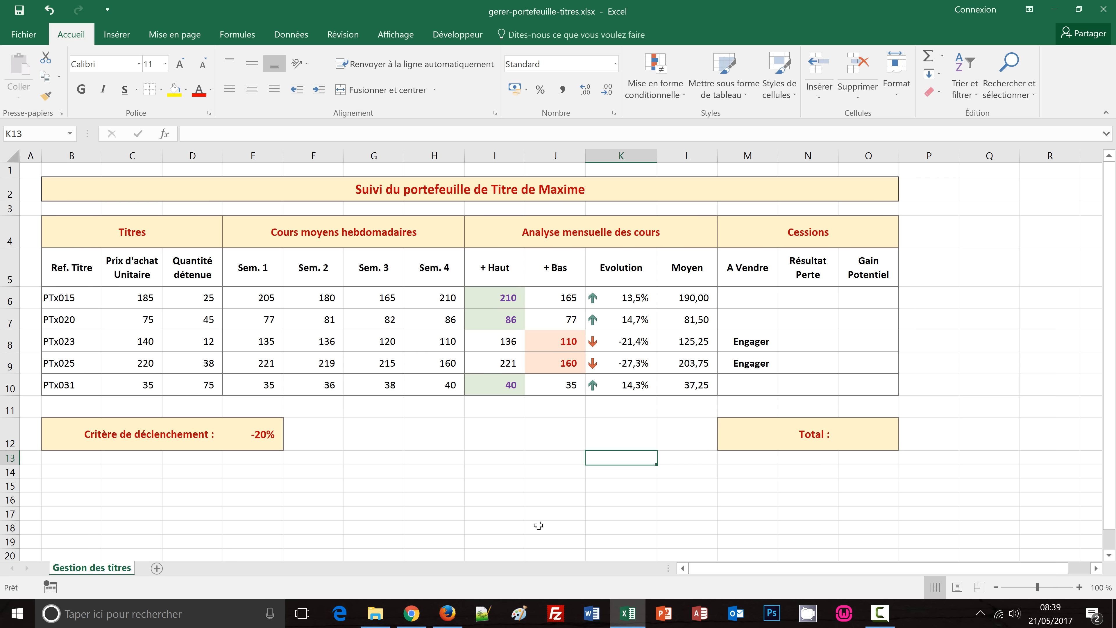
Step: Begin a SI formula for the Résultat Perte cells N6:N10 with the logical test K6<E$12, locking only the criterion's row
{"action": "left_click", "coordinate": [810, 298]}
{"action": "left_click_drag", "start_coordinate": [806, 315], "coordinate": [797, 382]}
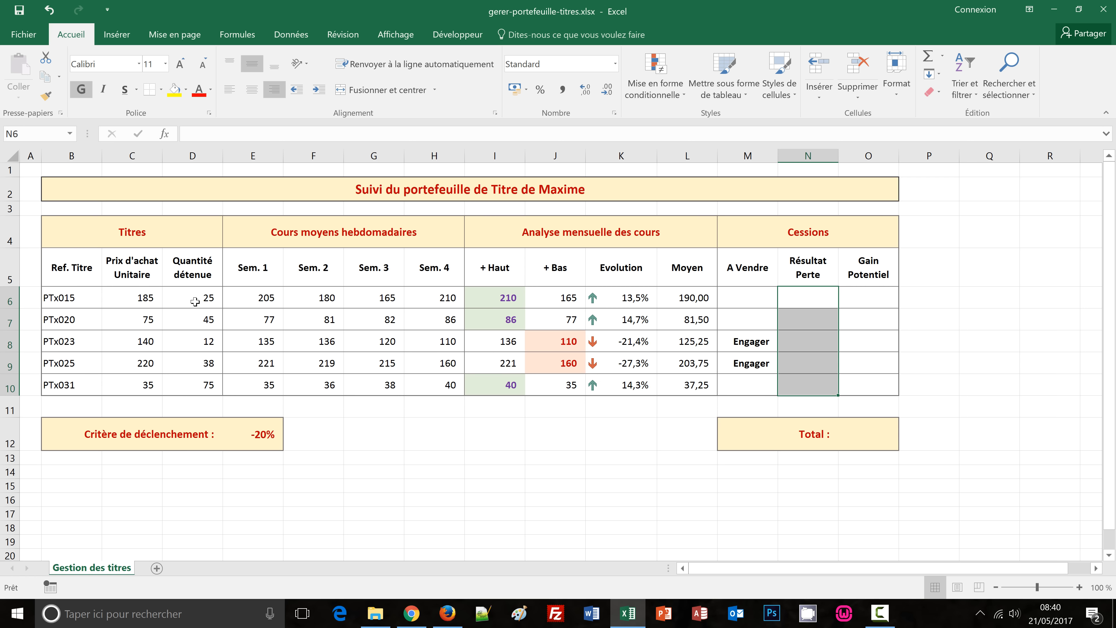
{"action": "type", "text": "=s"}
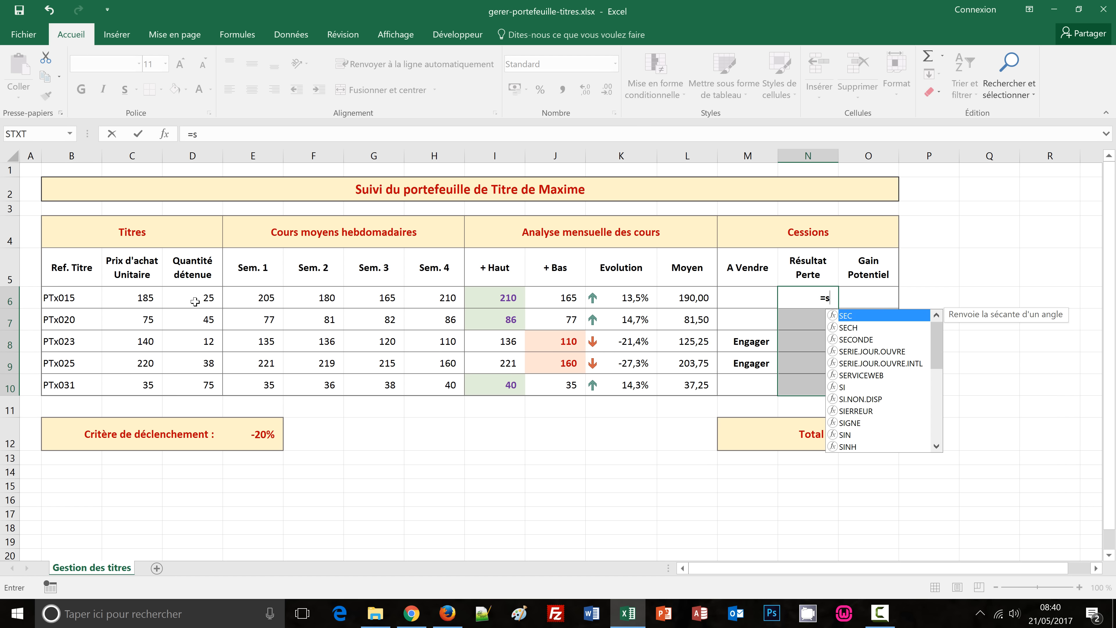
{"action": "type", "text": "i("}
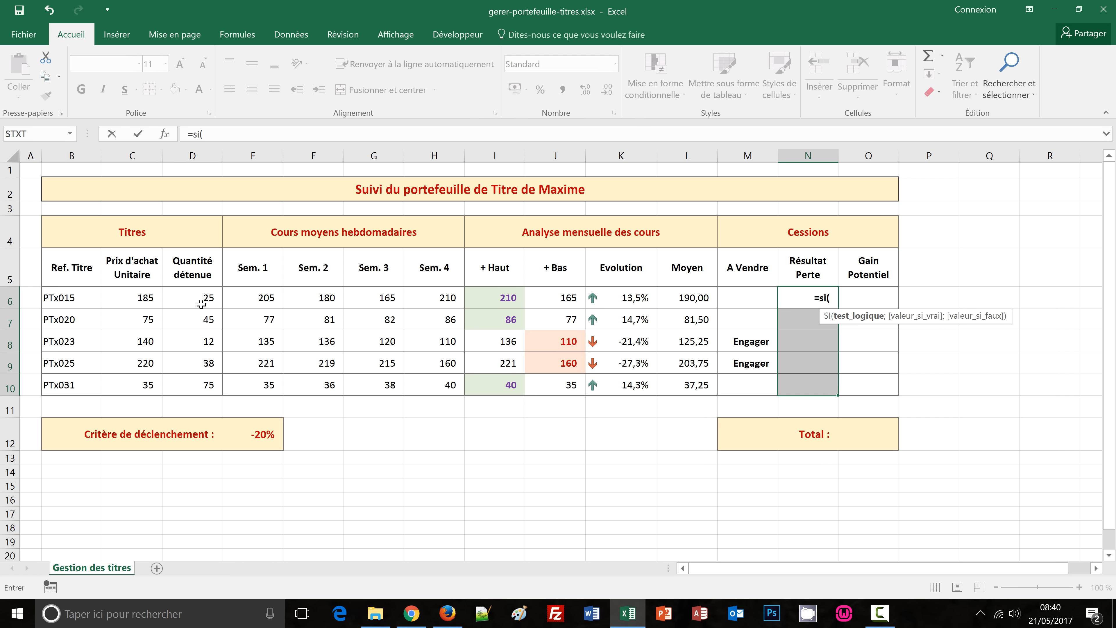
{"action": "left_click", "coordinate": [618, 300]}
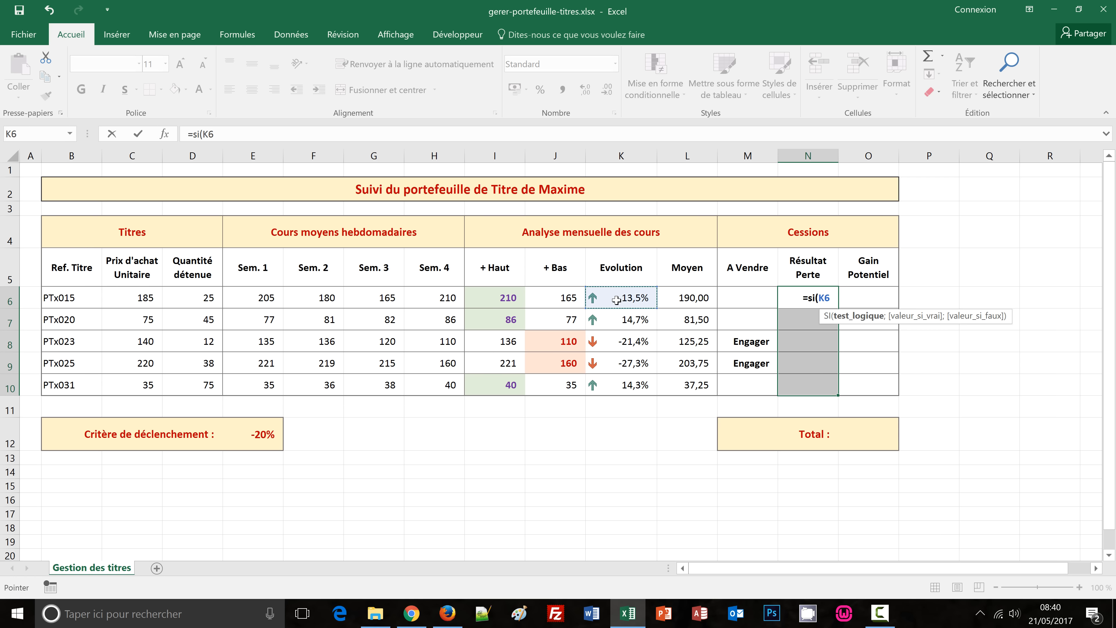
{"action": "type", "text": "<"}
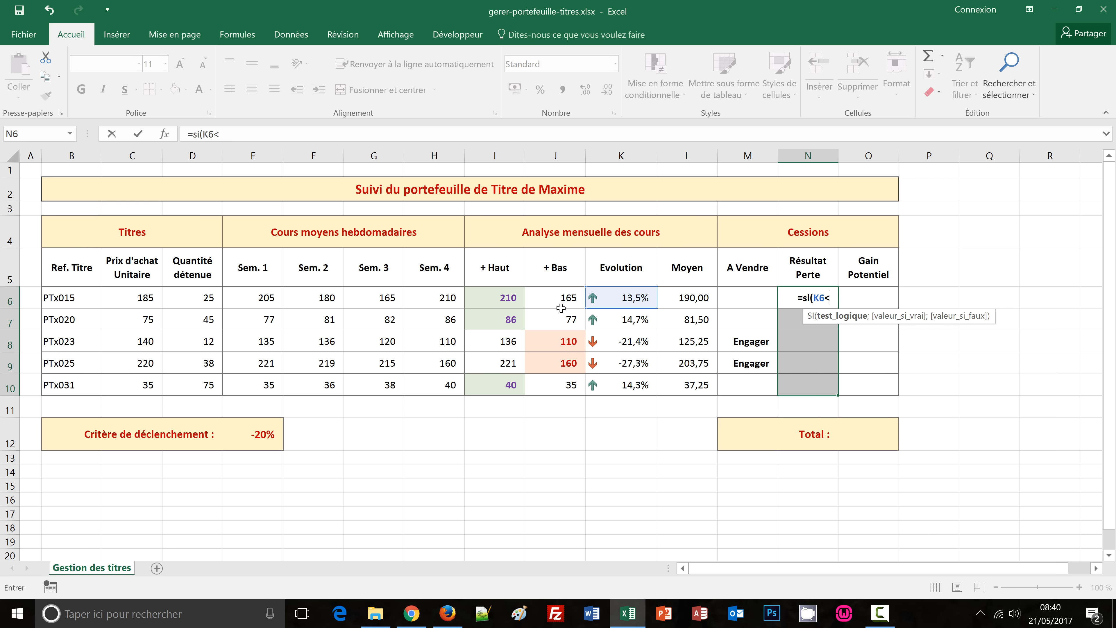
{"action": "left_click", "coordinate": [253, 431]}
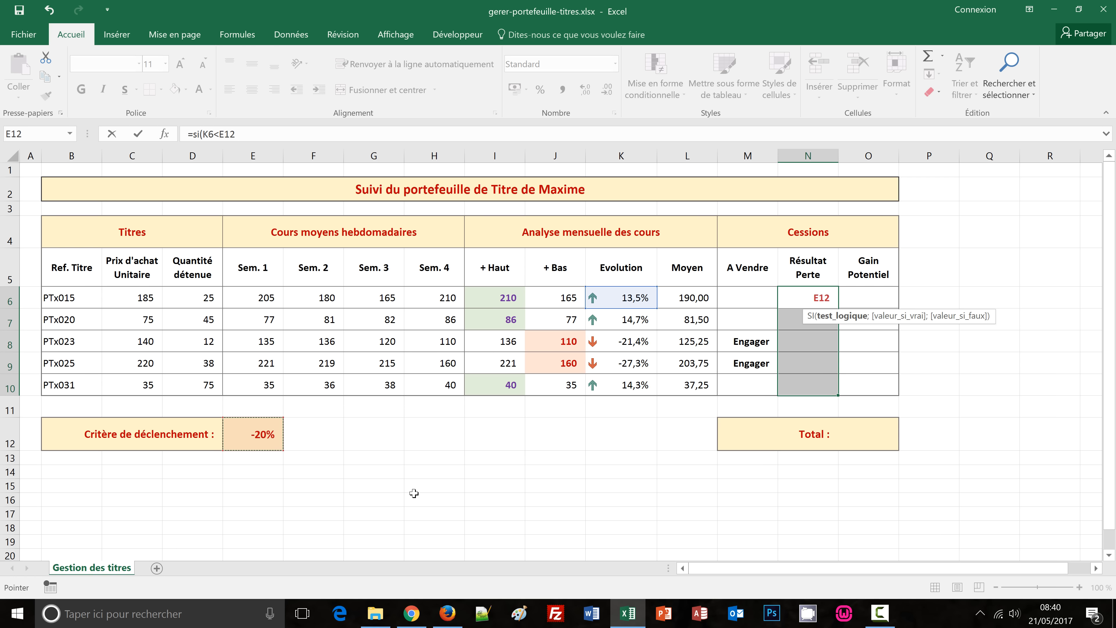
{"action": "key", "text": "F4"}
{"action": "key", "text": "F4"}
{"action": "type", "text": ";"}
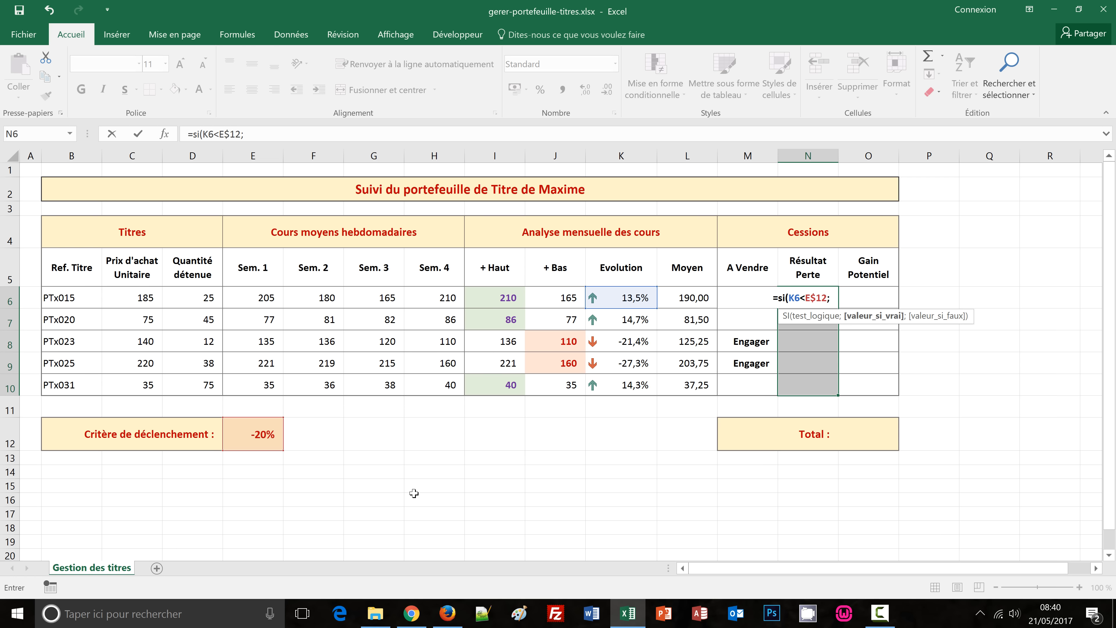
Step: Set the Résultat Perte formula's value-if-true to the purchase price minus the average, times the quantity held: (C6-L6)*D6
{"action": "type", "text": "("}
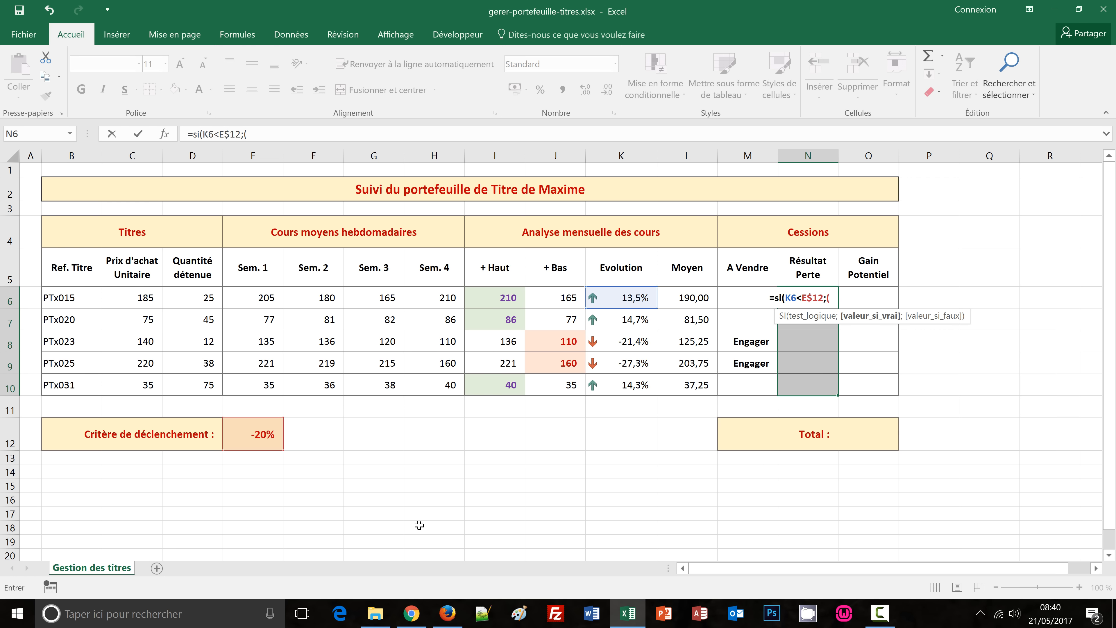
{"action": "left_click", "coordinate": [136, 299]}
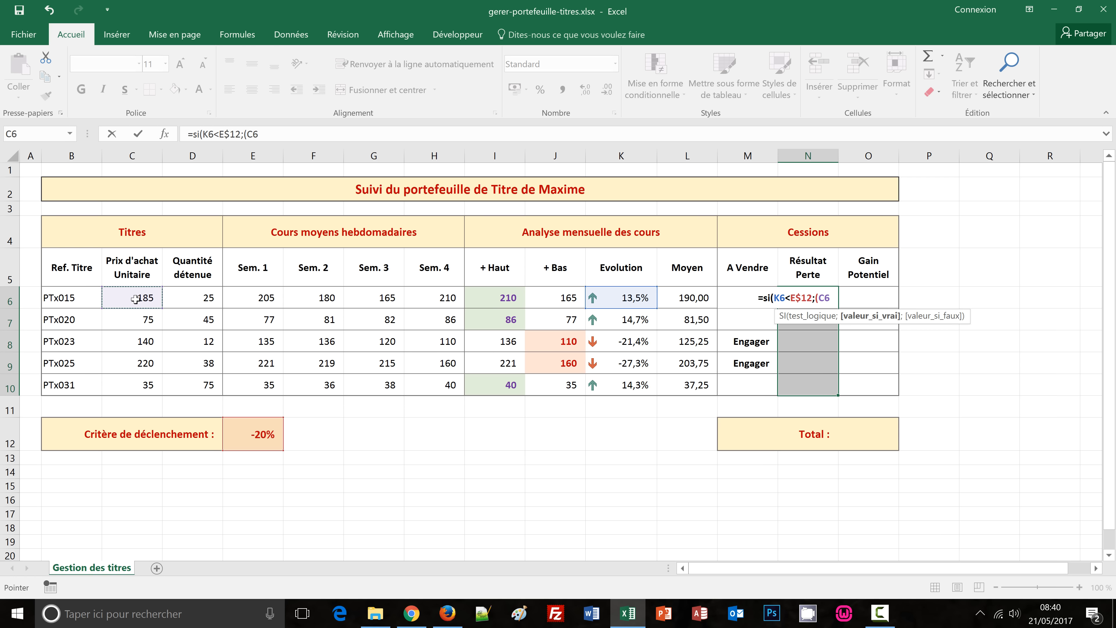
{"action": "type", "text": "-"}
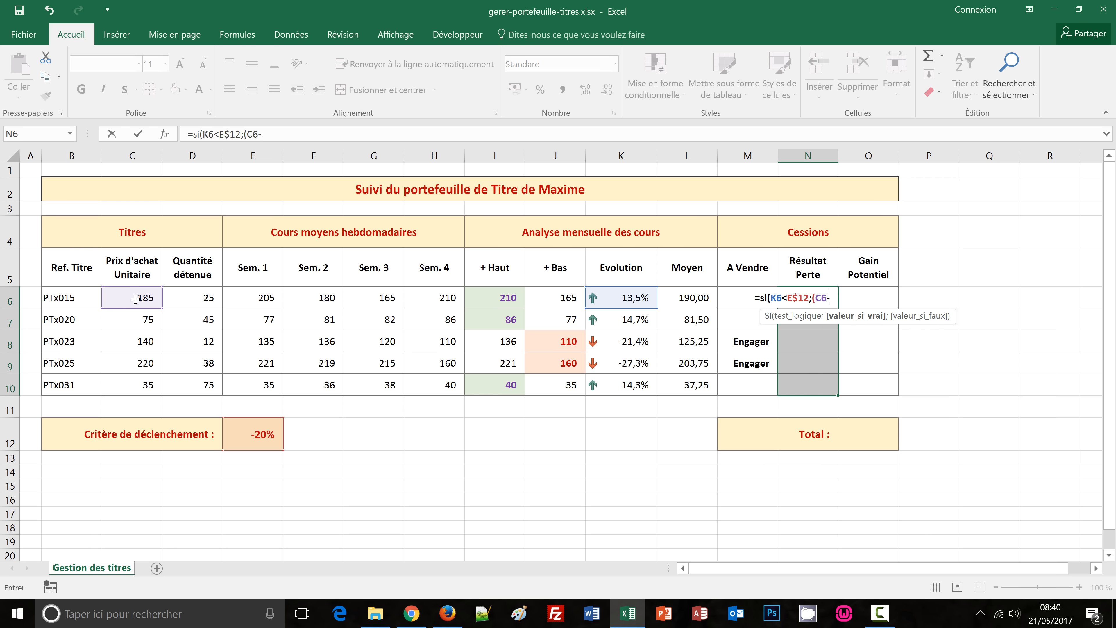
{"action": "left_click", "coordinate": [674, 303]}
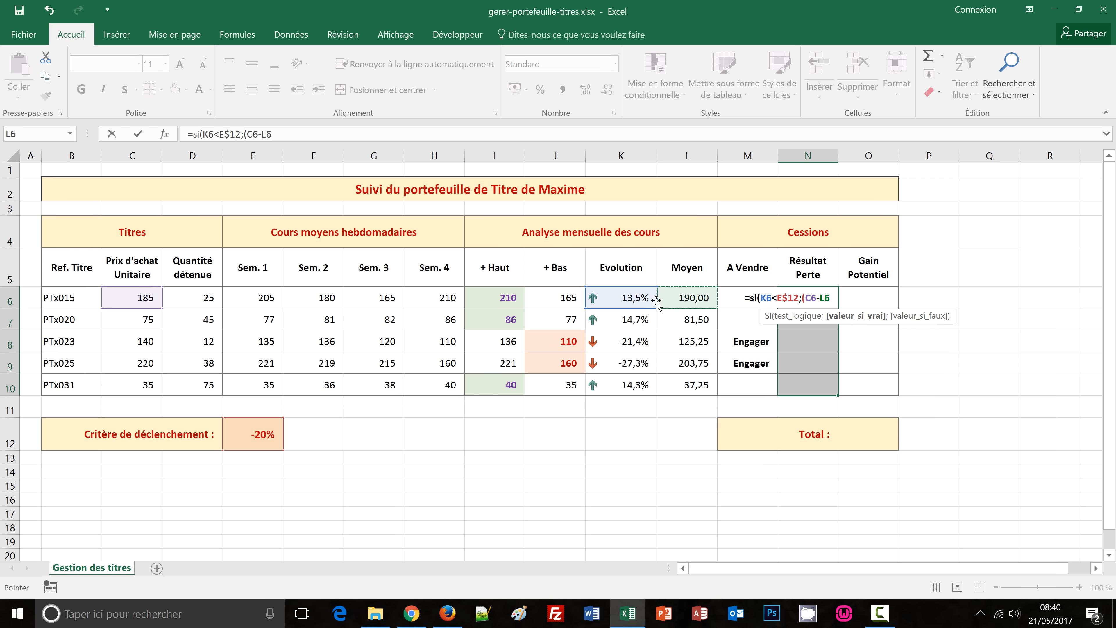
{"action": "type", "text": ")*"}
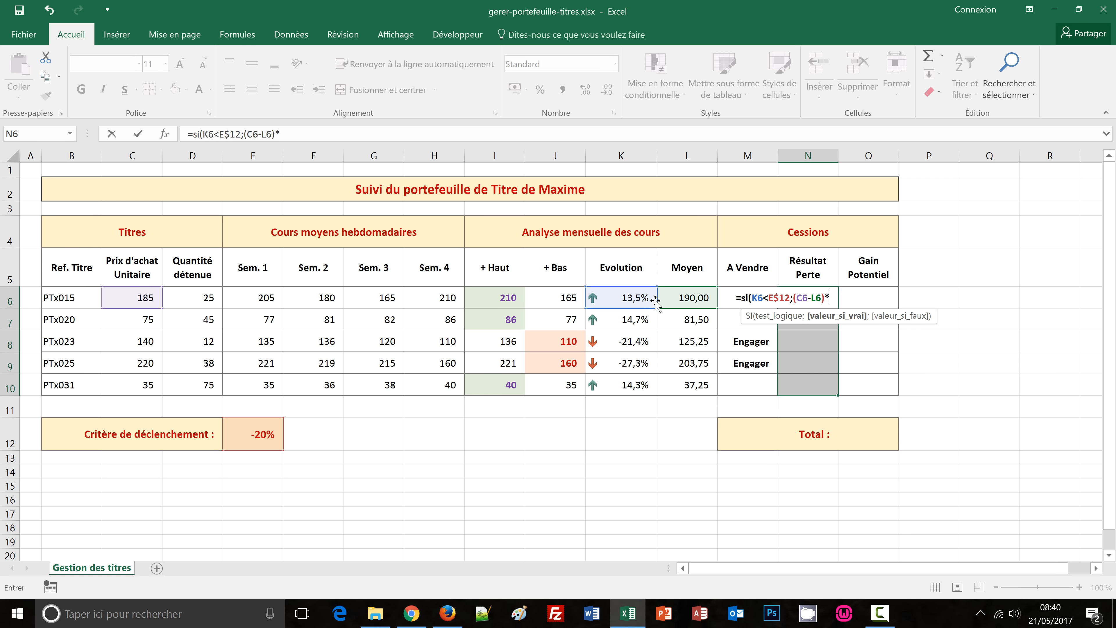
{"action": "left_click", "coordinate": [195, 297]}
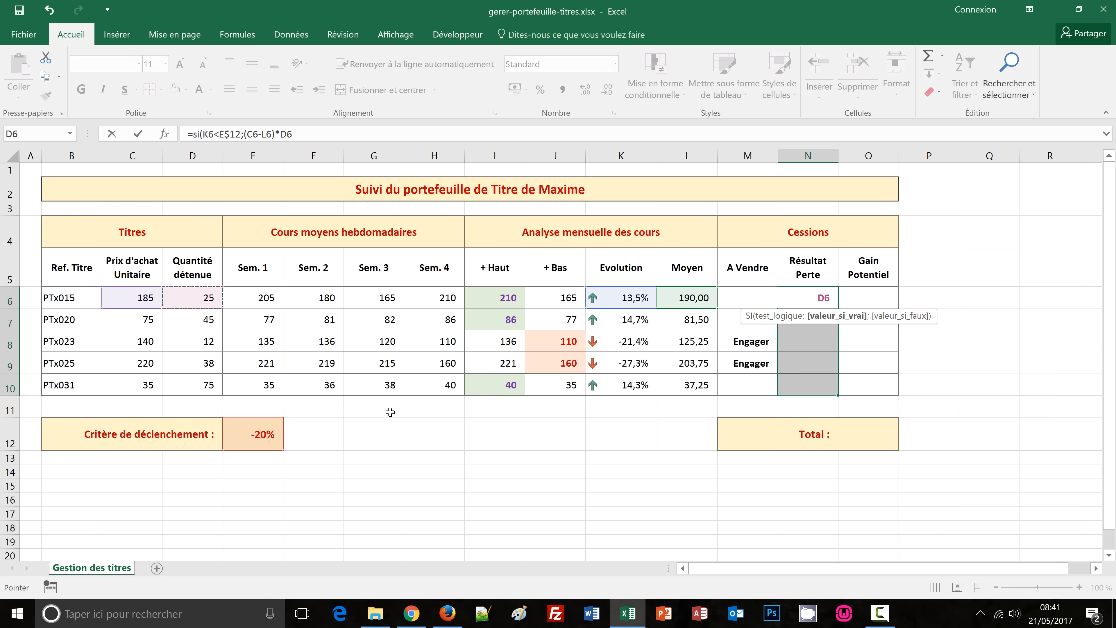
Step: Finish the Résultat Perte formula with an empty text as value-if-false and enter it across N6:N10
{"action": "type", "text": ";"}
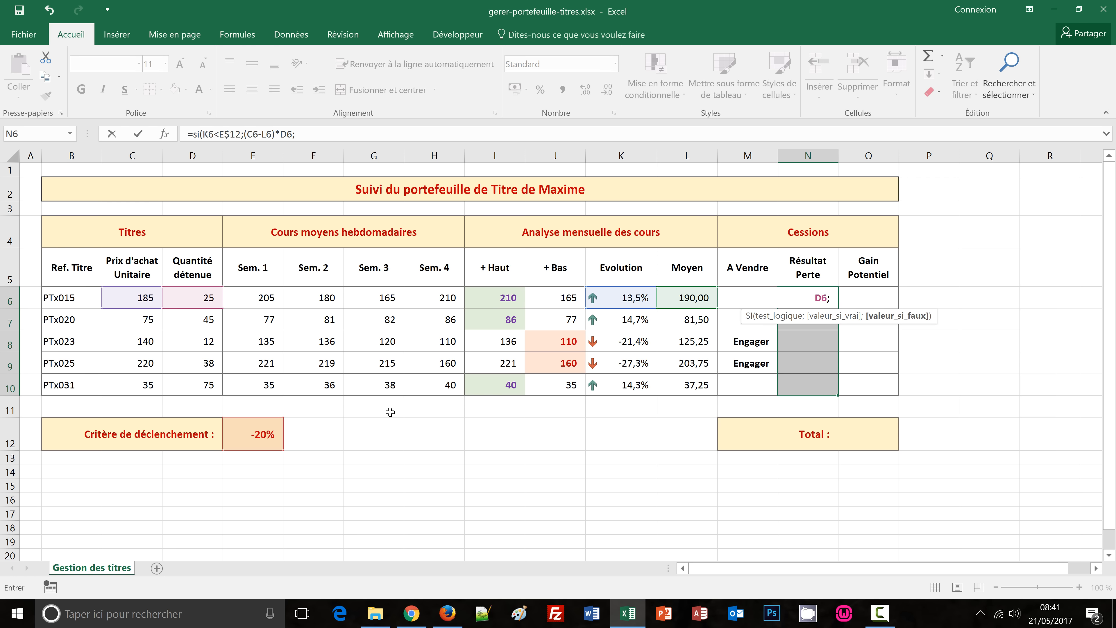
{"action": "type", "text": "\"\""}
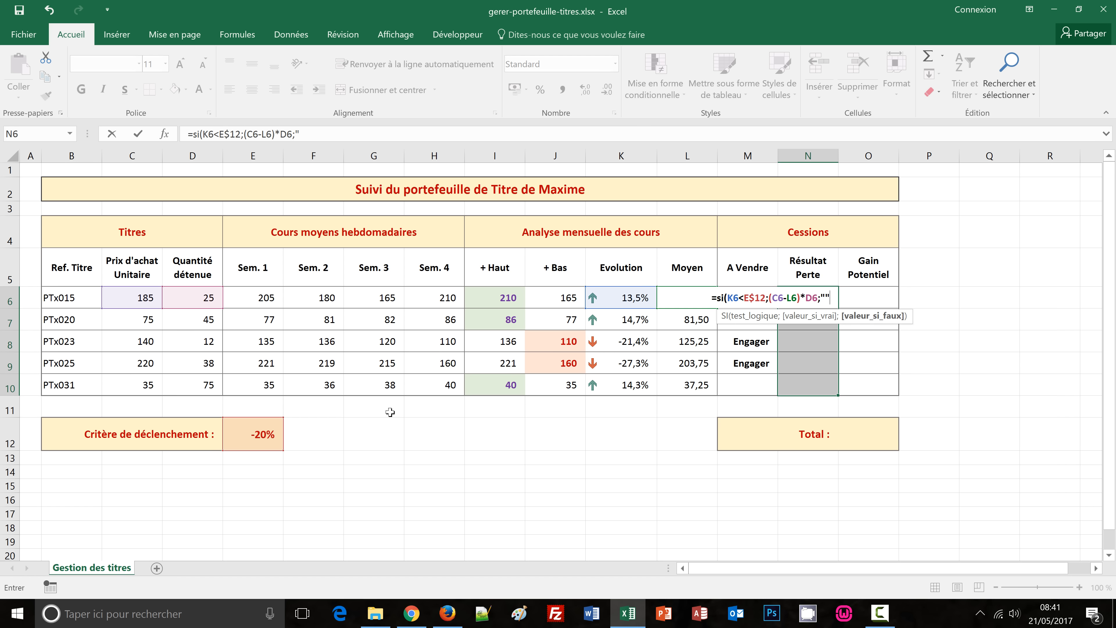
{"action": "type", "text": ")"}
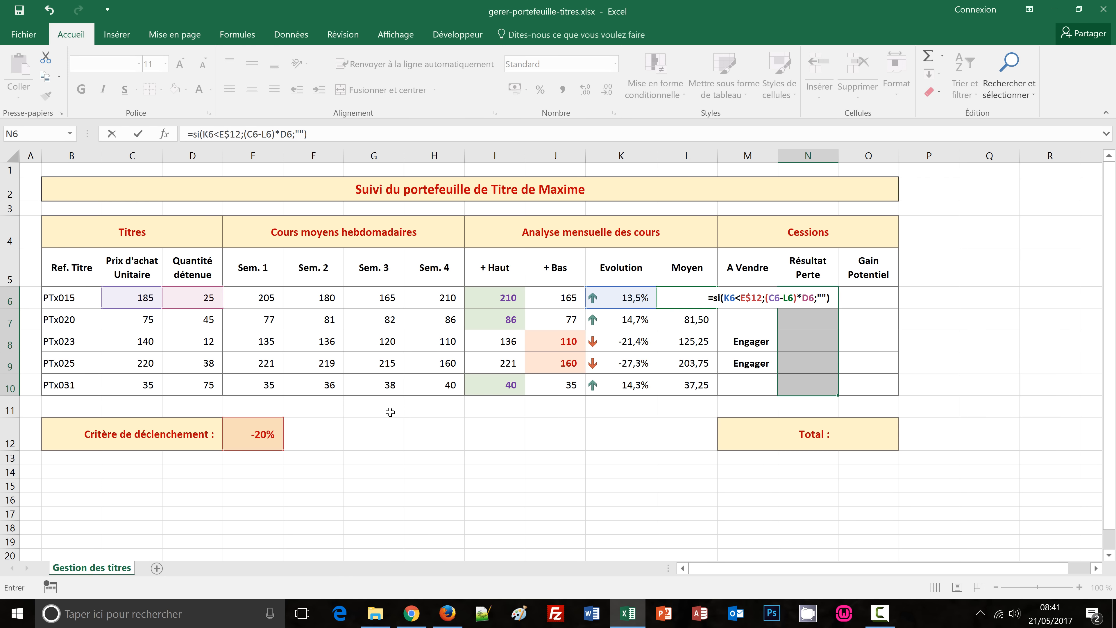
{"action": "key", "text": "ctrl+Return"}
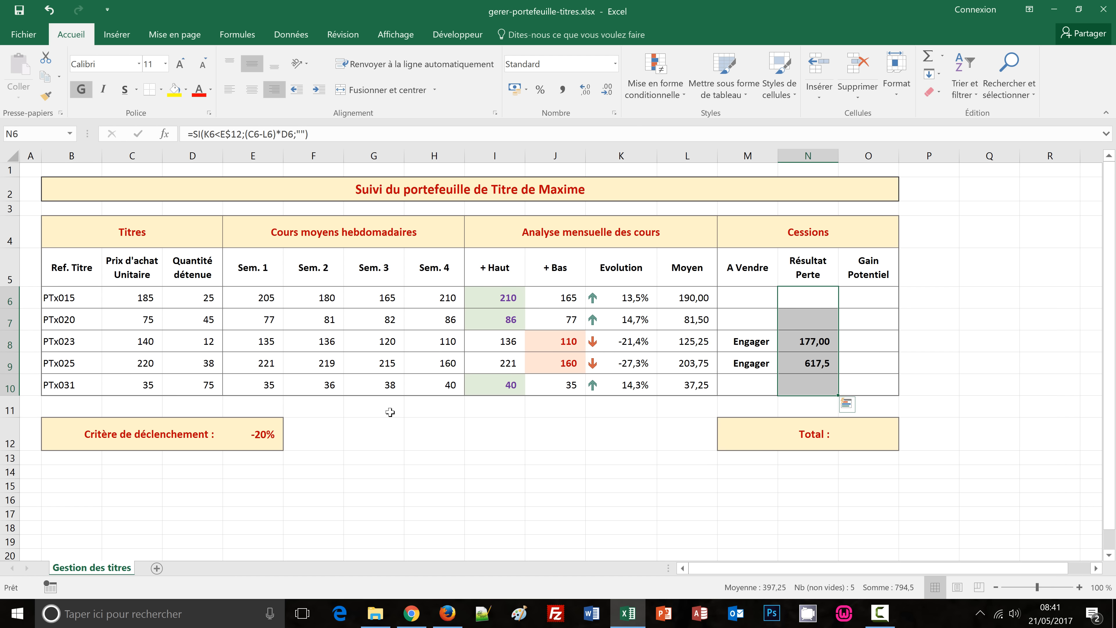
{"action": "left_click", "coordinate": [659, 496]}
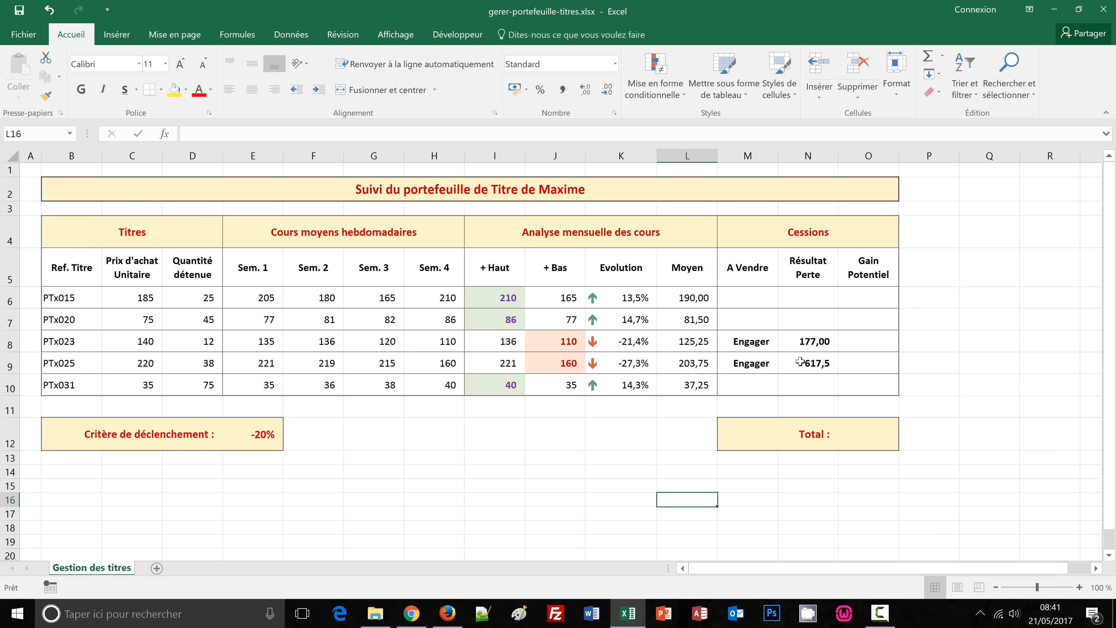
Step: Begin a SI formula for the Gain Potentiel cells O6:O10 with the logical test K6>=E$12, locking only the criterion's row
{"action": "left_click", "coordinate": [868, 292]}
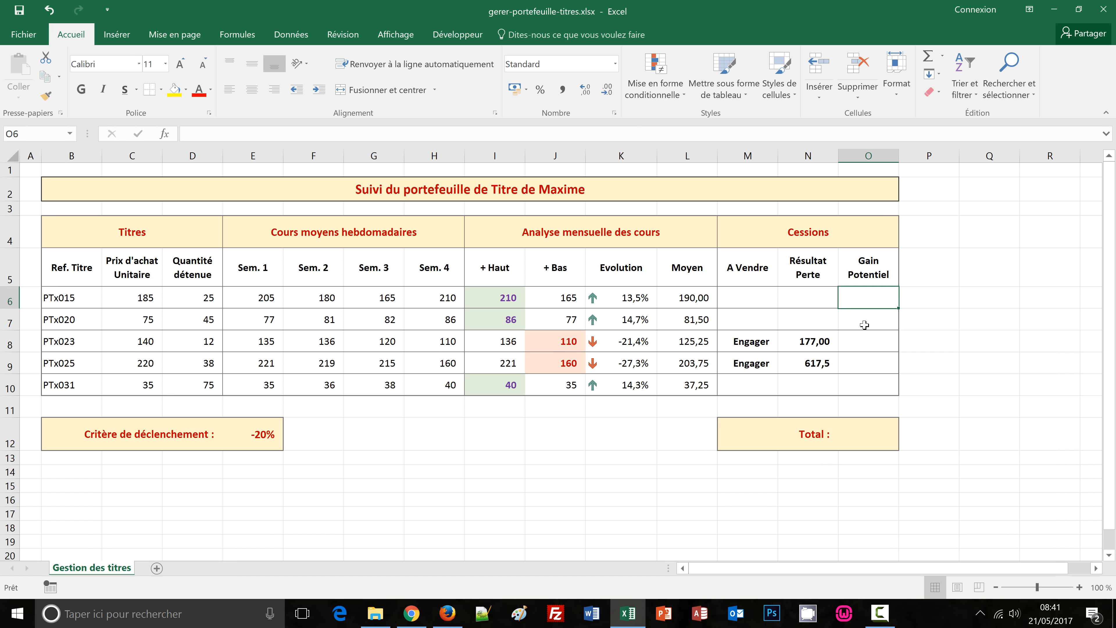
{"action": "left_click_drag", "start_coordinate": [865, 325], "coordinate": [849, 390]}
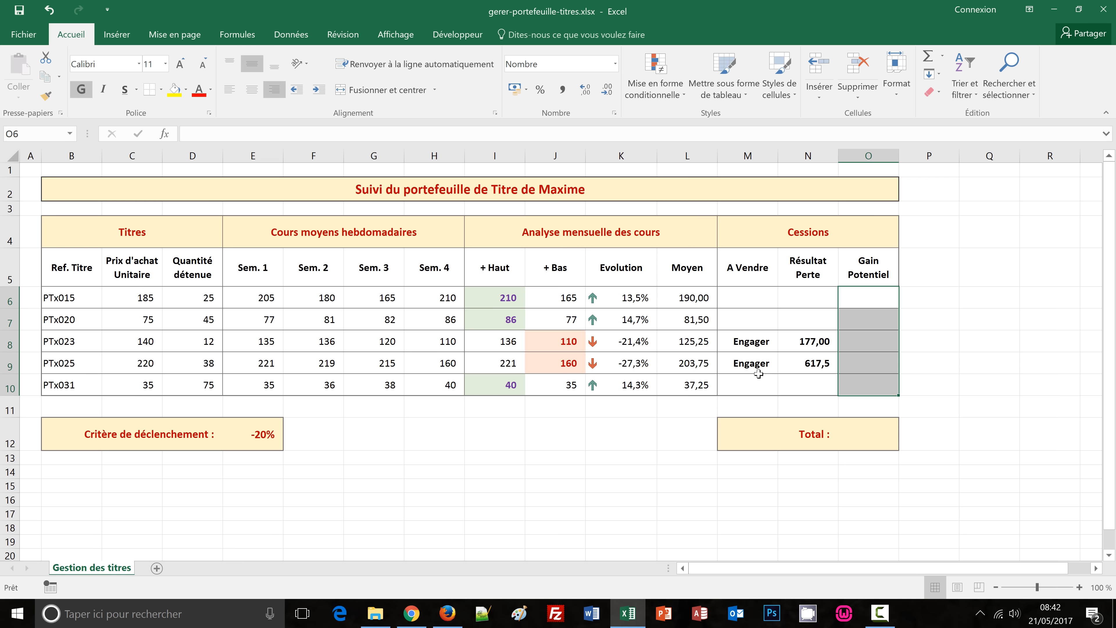
{"action": "type", "text": "="}
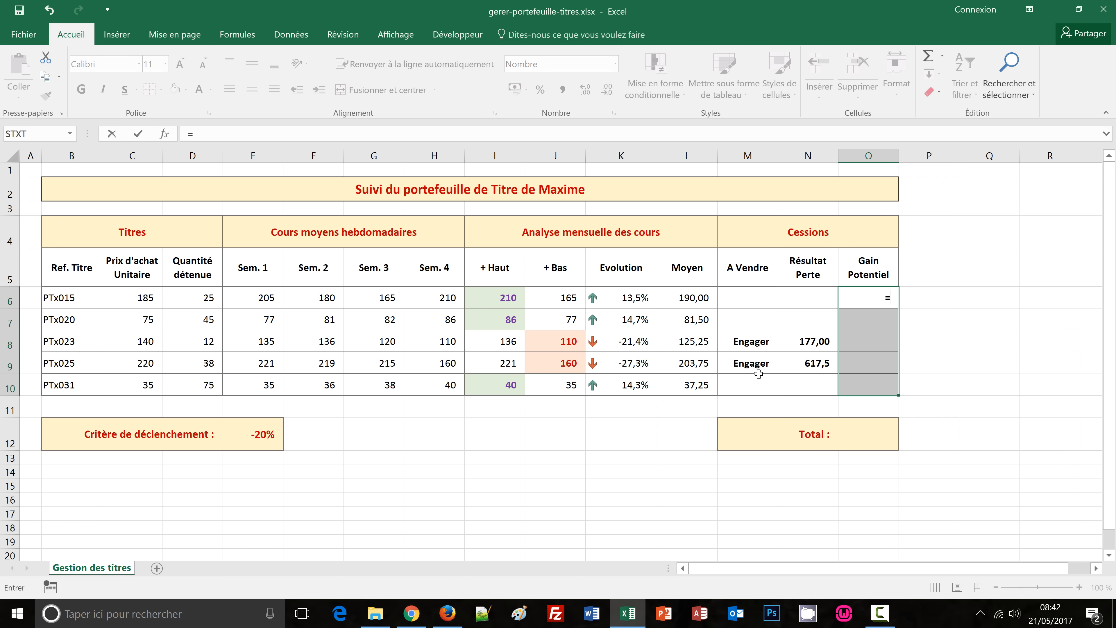
{"action": "type", "text": "si("}
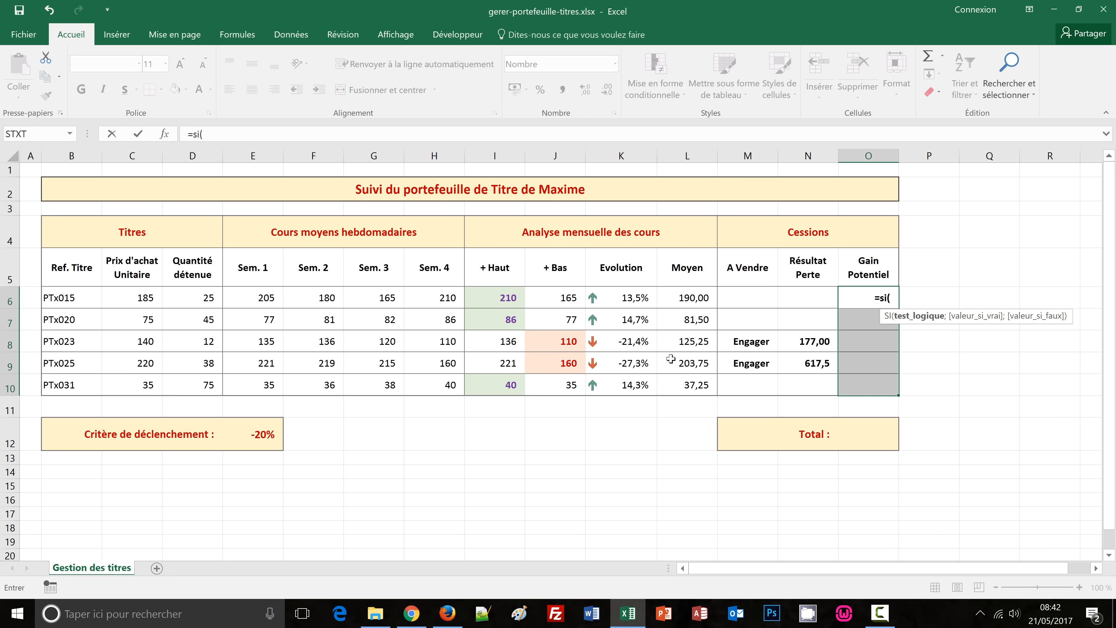
{"action": "left_click", "coordinate": [627, 299]}
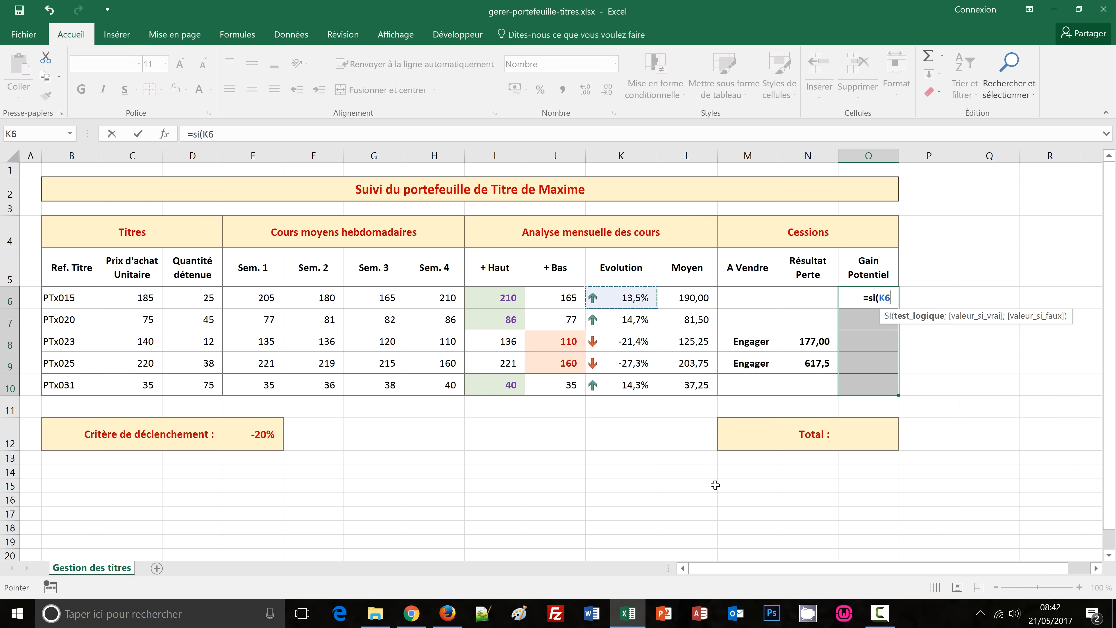
{"action": "type", "text": ">="}
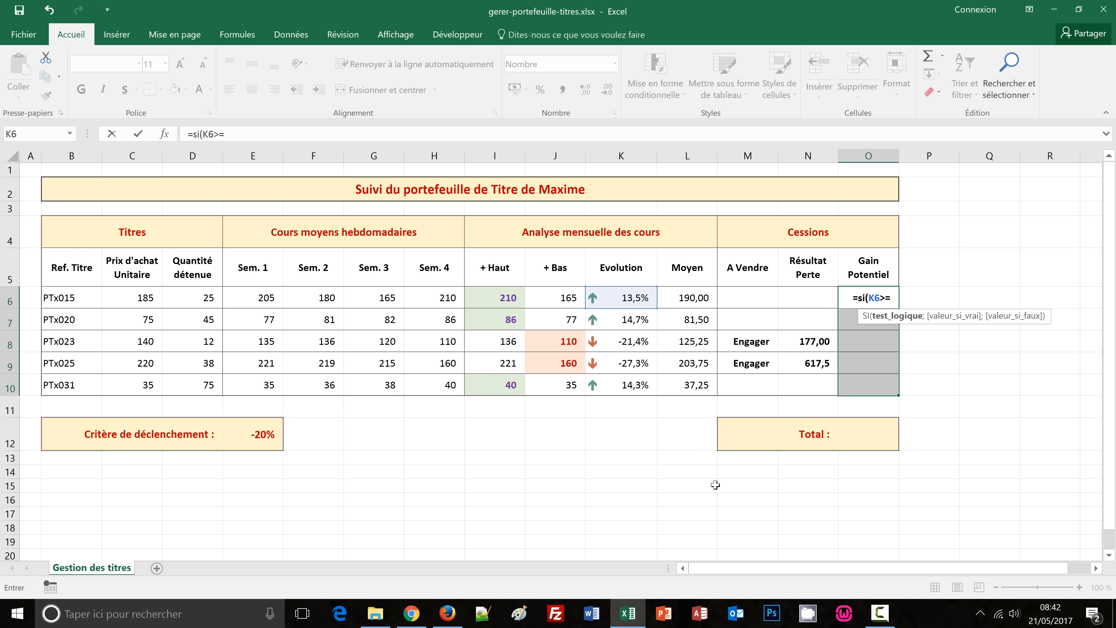
{"action": "left_click", "coordinate": [257, 434]}
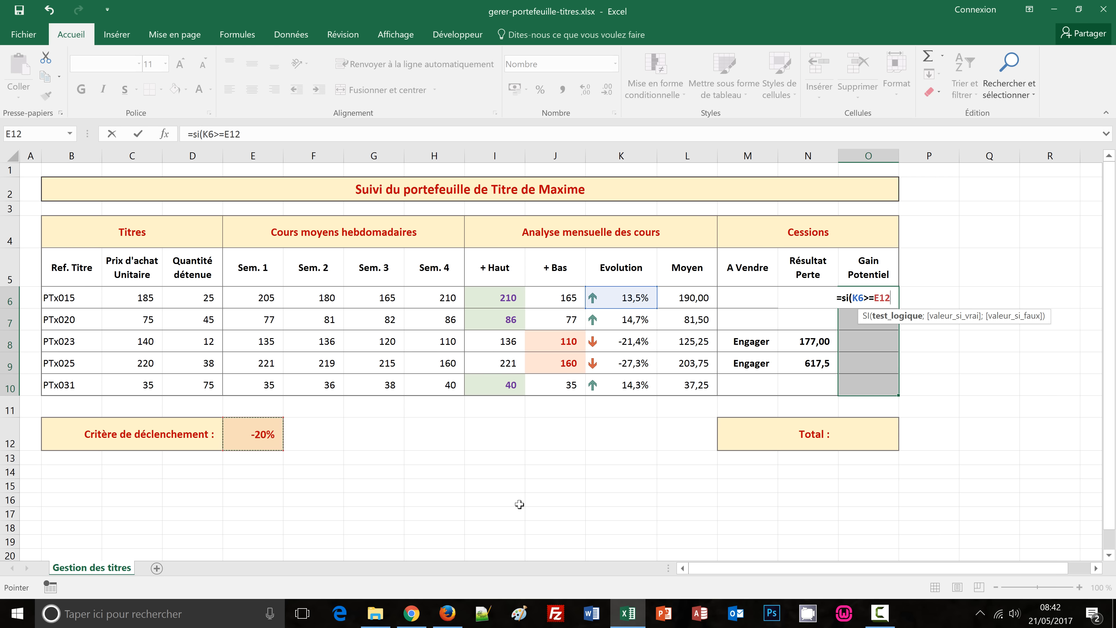
{"action": "key", "text": "F4"}
{"action": "key", "text": "F4"}
{"action": "type", "text": ";"}
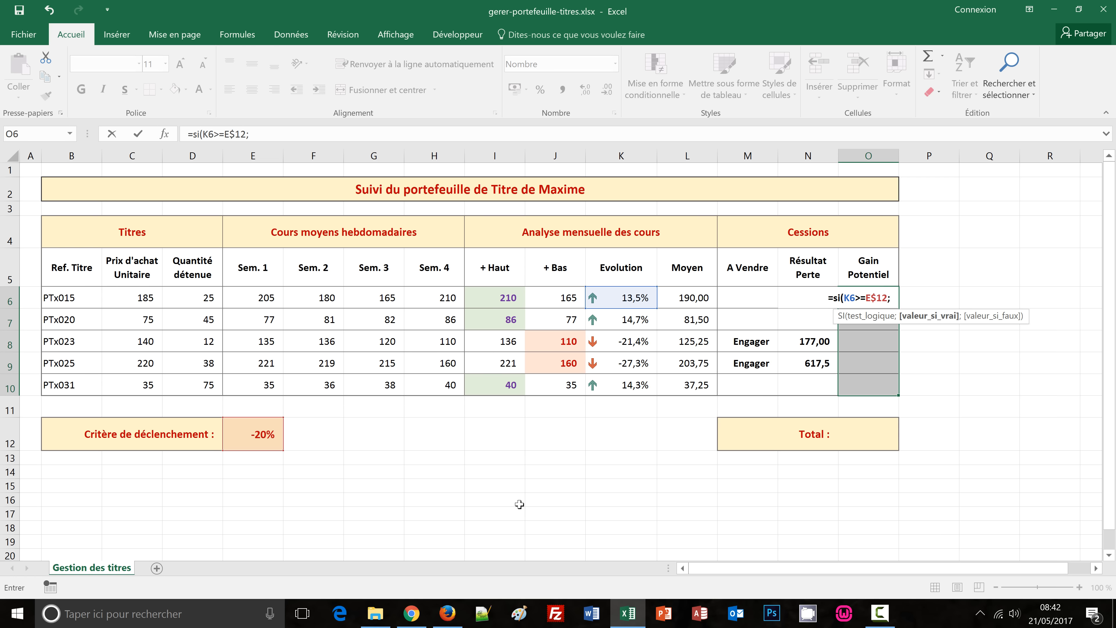
Step: Set the Gain Potentiel formula's value-if-true to the average minus the purchase price, times the quantity held: (L6-C6)*D6
{"action": "type", "text": "("}
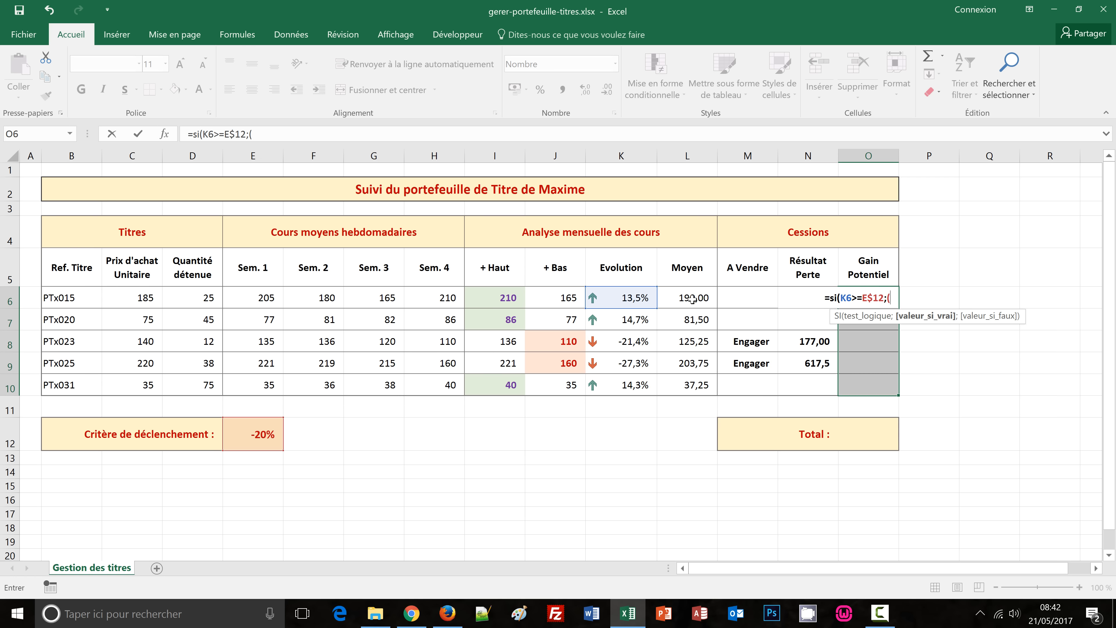
{"action": "left_click", "coordinate": [692, 299]}
{"action": "type", "text": "-"}
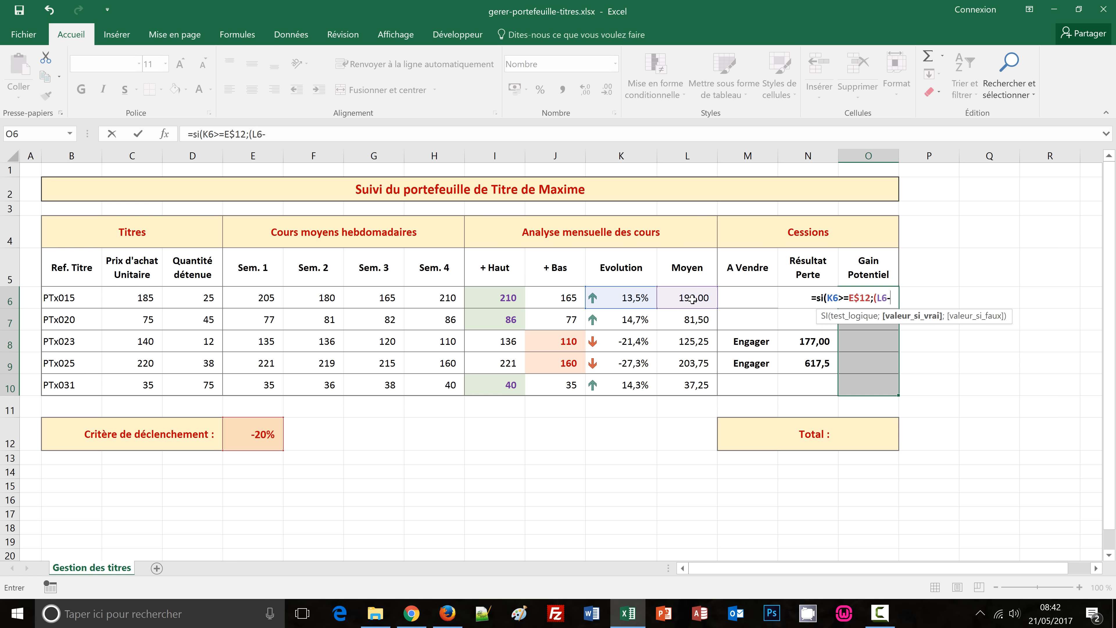
{"action": "left_click", "coordinate": [145, 297]}
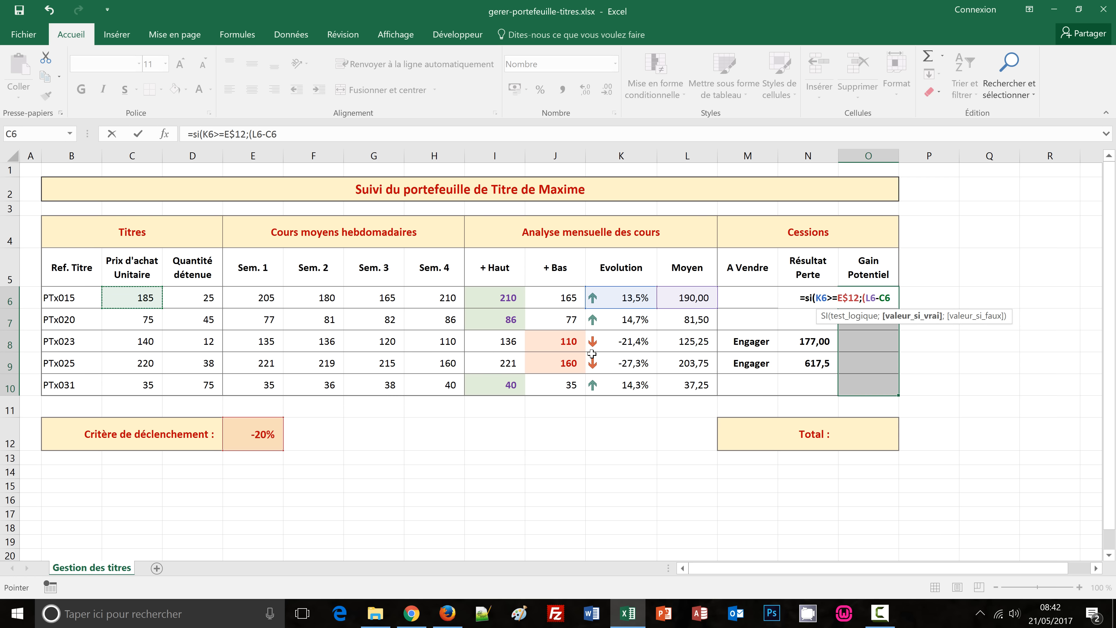
{"action": "type", "text": ")*"}
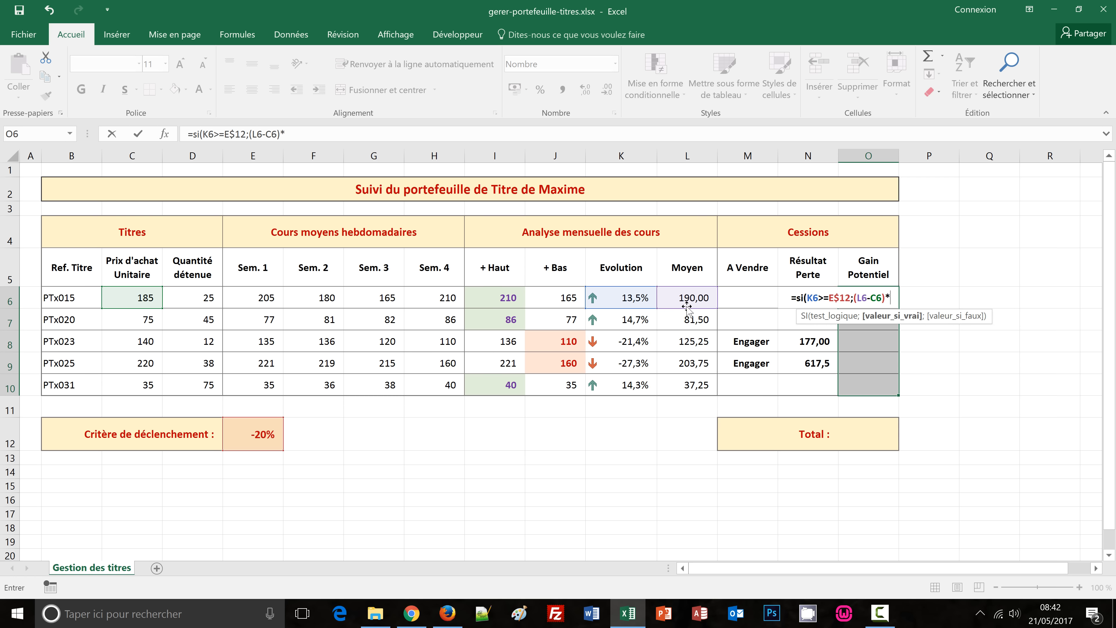
{"action": "left_click", "coordinate": [175, 298]}
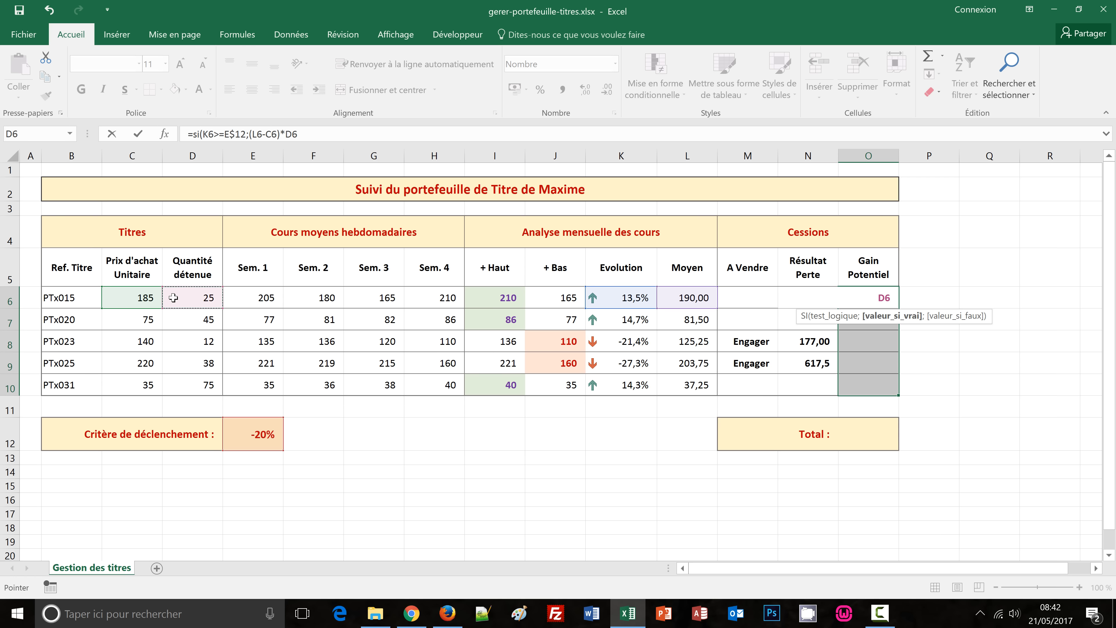
{"action": "type", "text": ";"}
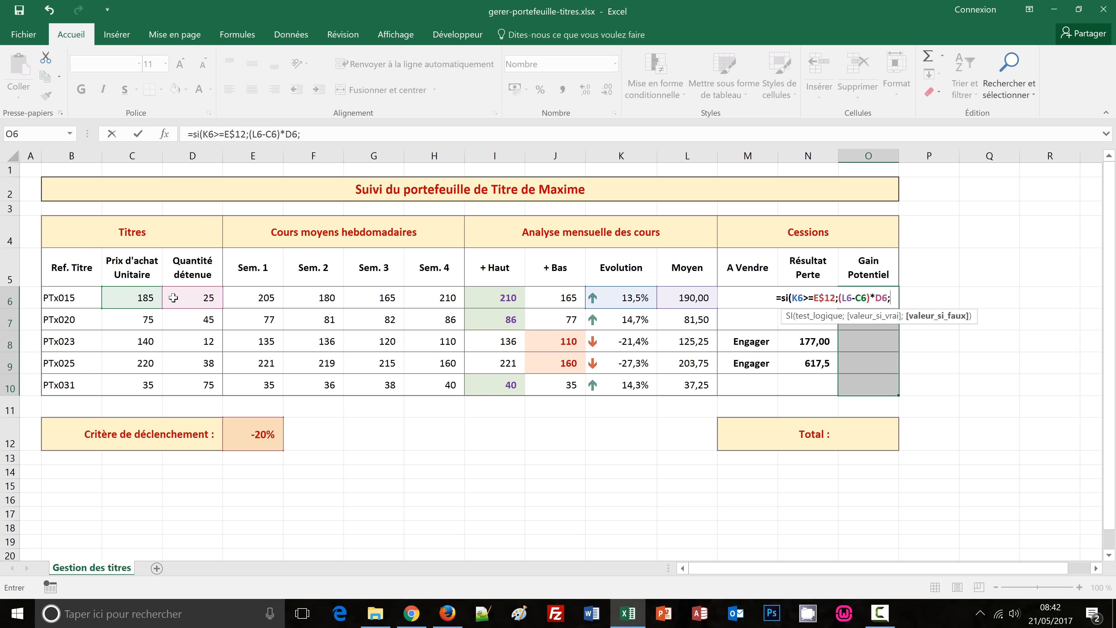
Step: Finish the Gain Potentiel formula with an empty text as value-if-false and enter it across O6:O10
{"action": "type", "text": "\"\""}
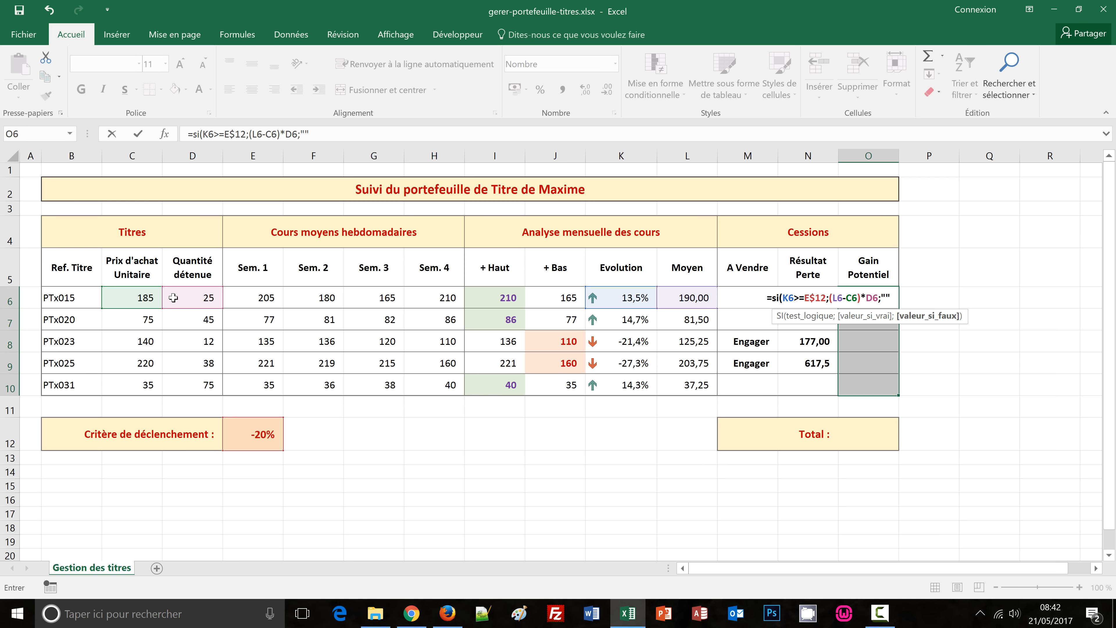
{"action": "type", "text": ")"}
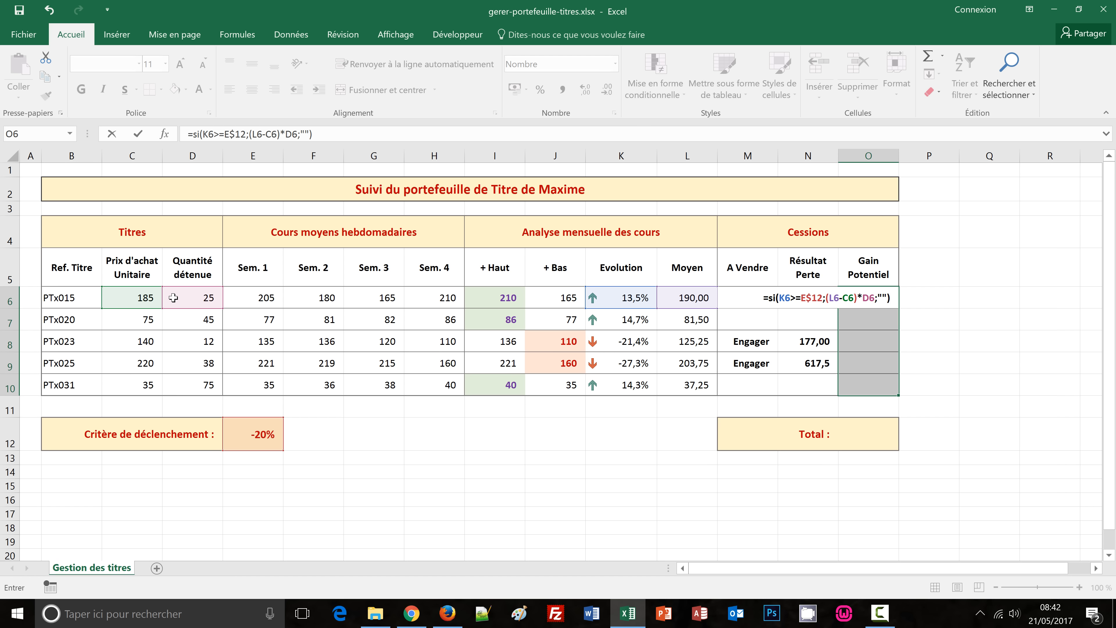
{"action": "key", "text": "ctrl+Return"}
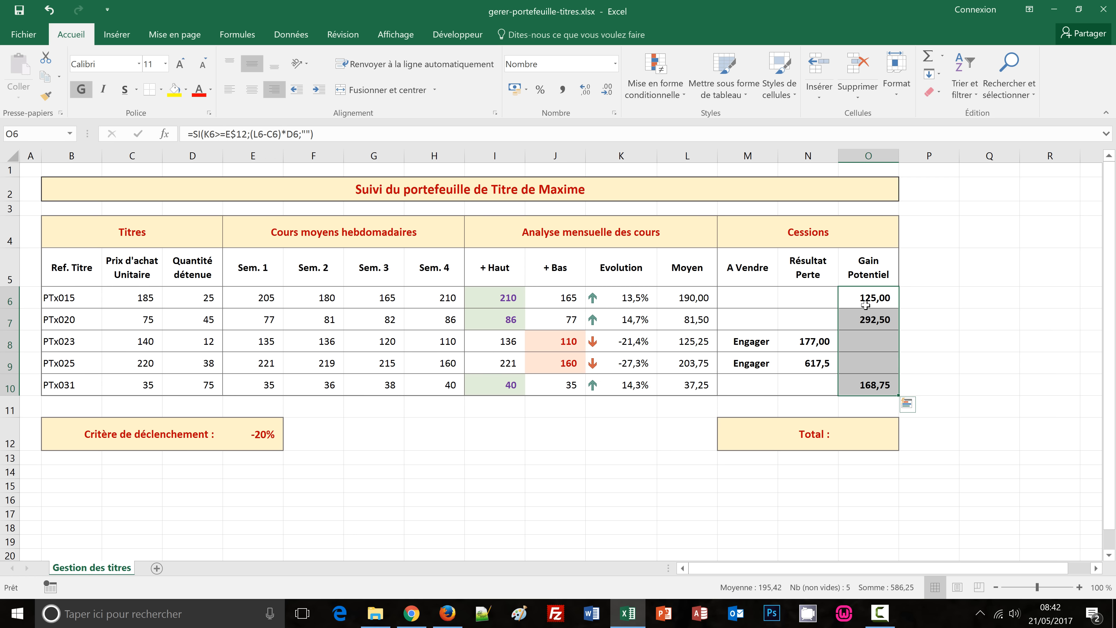
{"action": "left_click", "coordinate": [949, 457]}
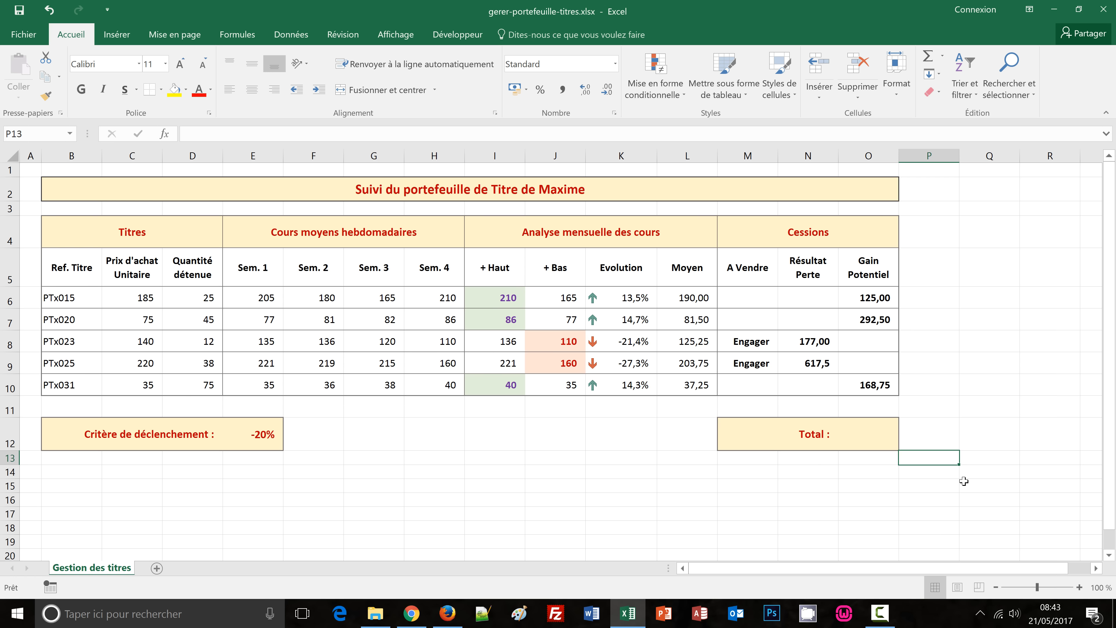
Step: Begin the Total formula in cell O12 with the sum of the potential gains, SOMME(O6:O10)
{"action": "left_click", "coordinate": [875, 430]}
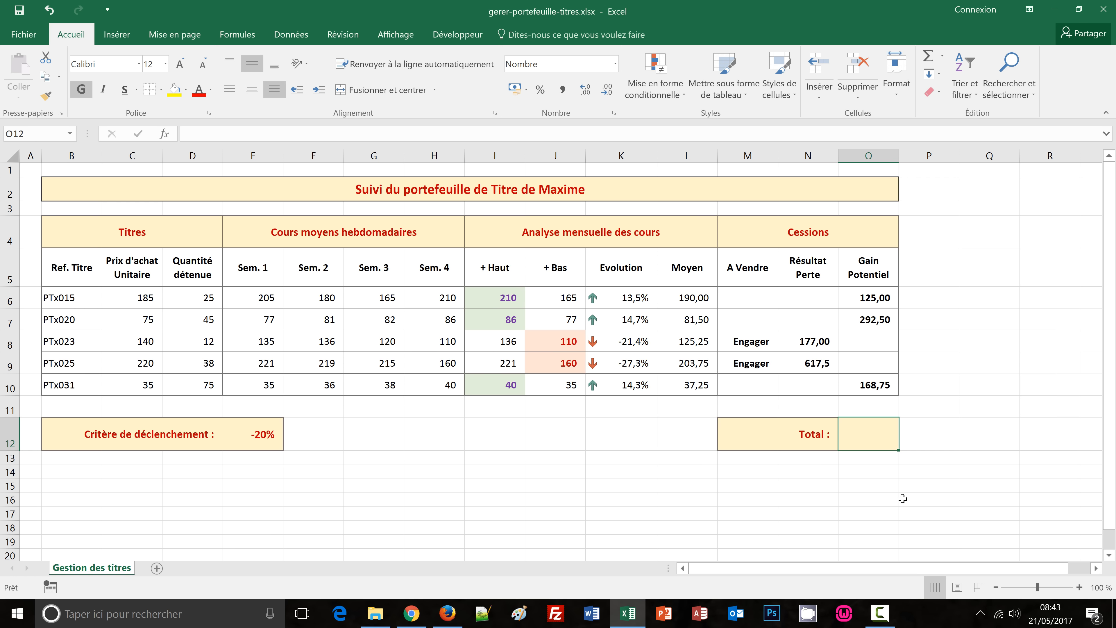
{"action": "type", "text": "="}
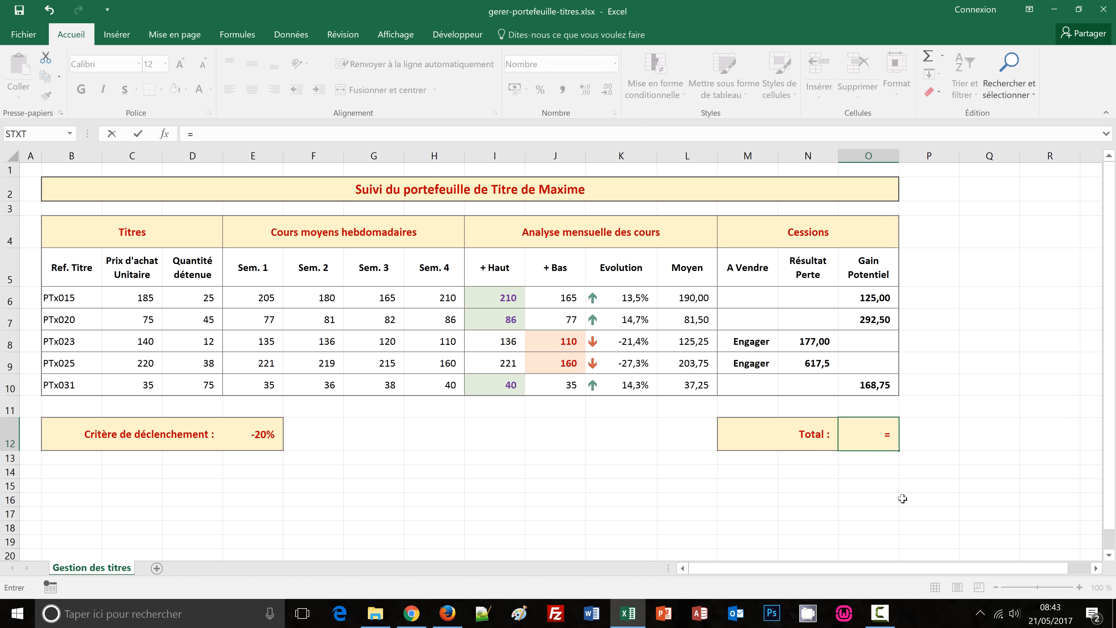
{"action": "type", "text": "somme"}
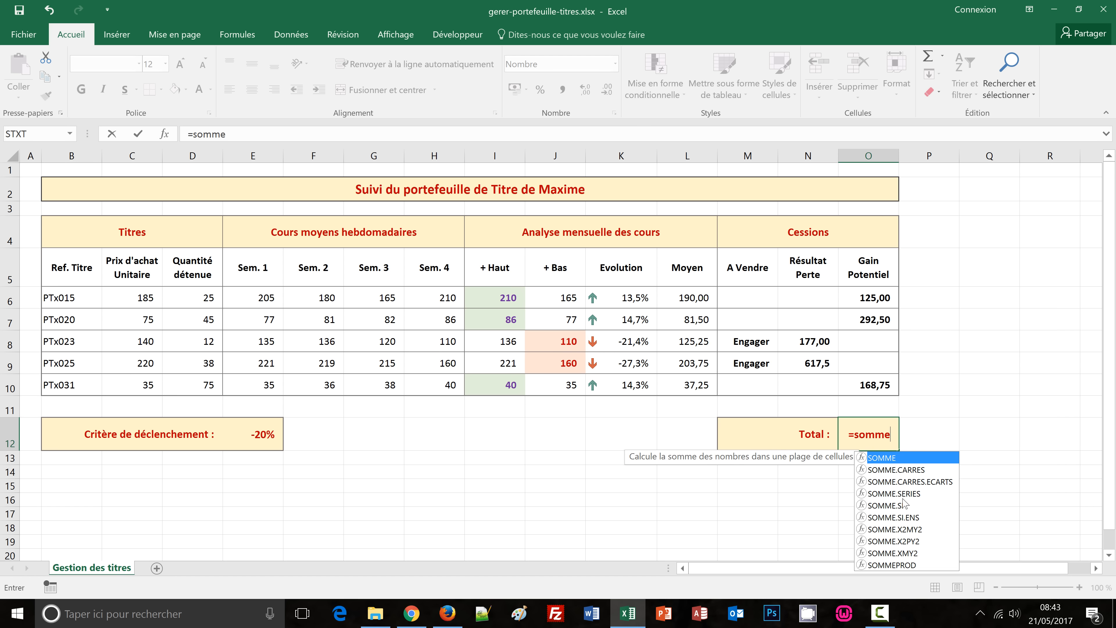
{"action": "type", "text": "("}
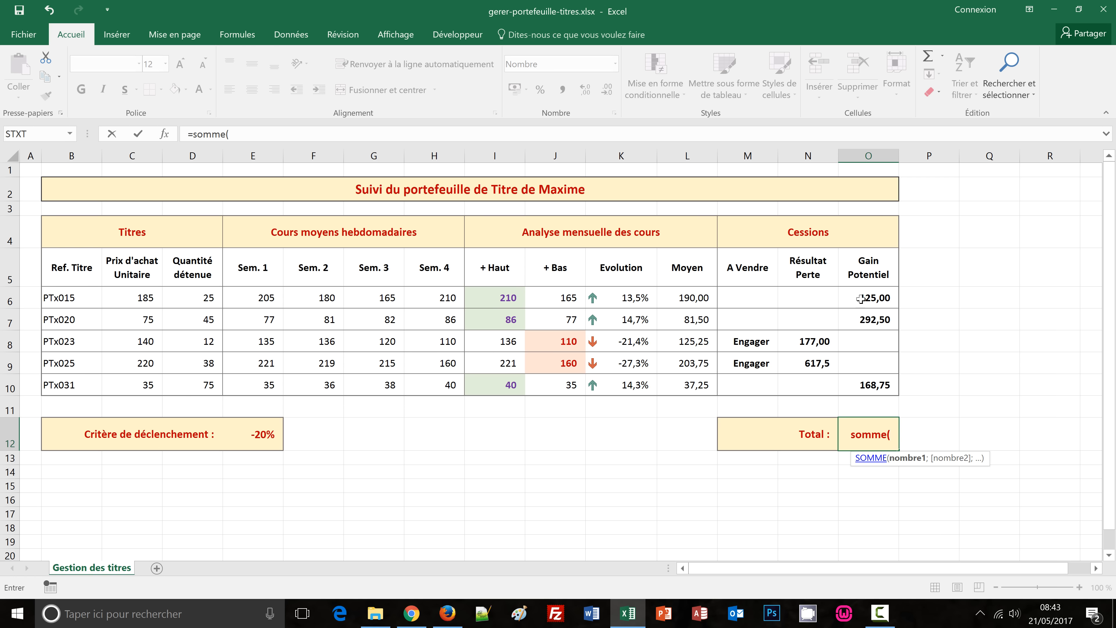
{"action": "left_click_drag", "start_coordinate": [863, 295], "coordinate": [869, 387]}
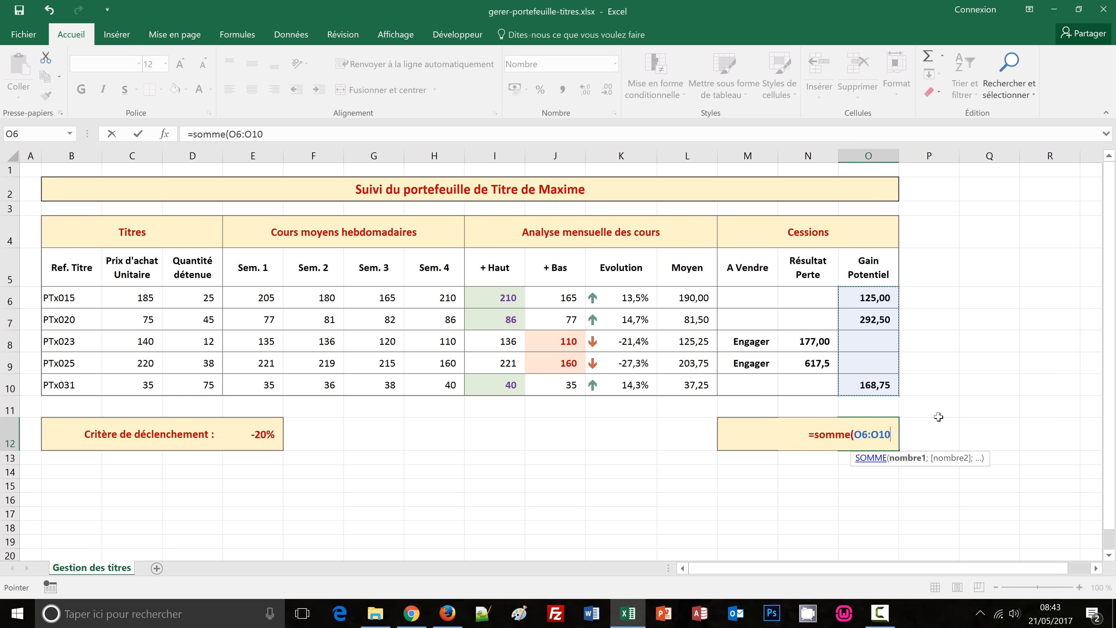
{"action": "type", "text": ")"}
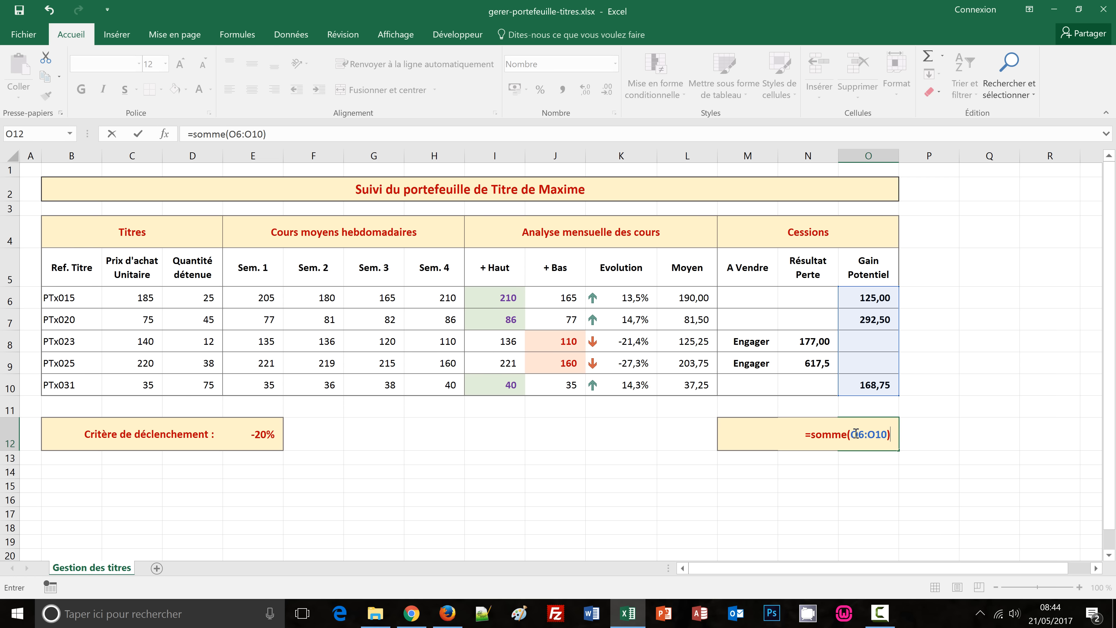
Step: Subtract the sum of the losses, SOMME(N6:N10), in the Total formula and enter it in O12
{"action": "type", "text": "-"}
{"action": "type", "text": "somme"}
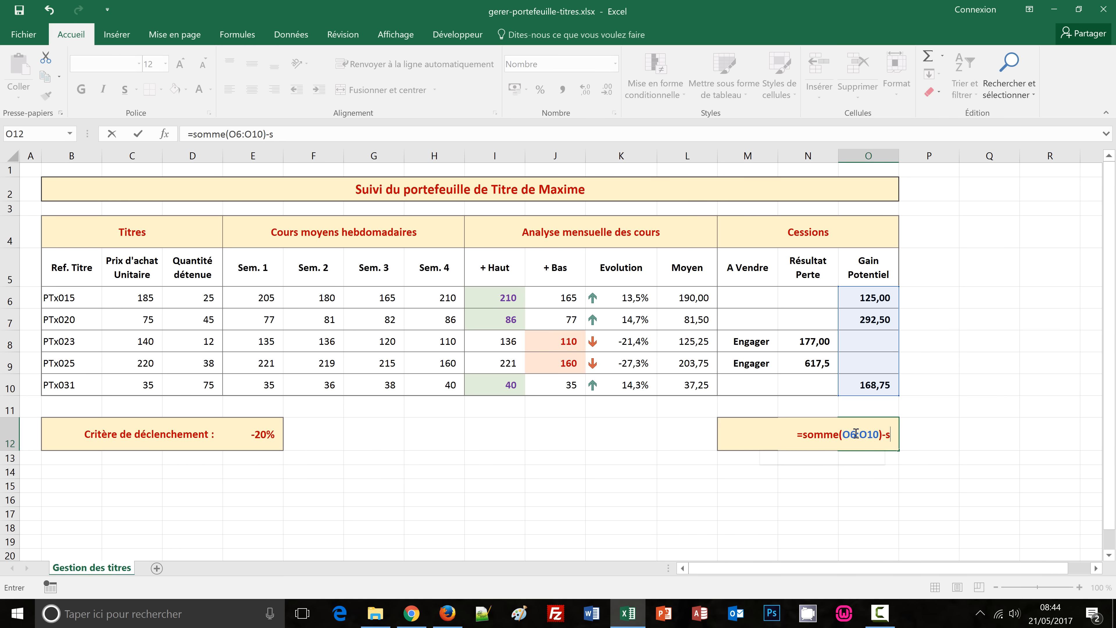
{"action": "type", "text": "("}
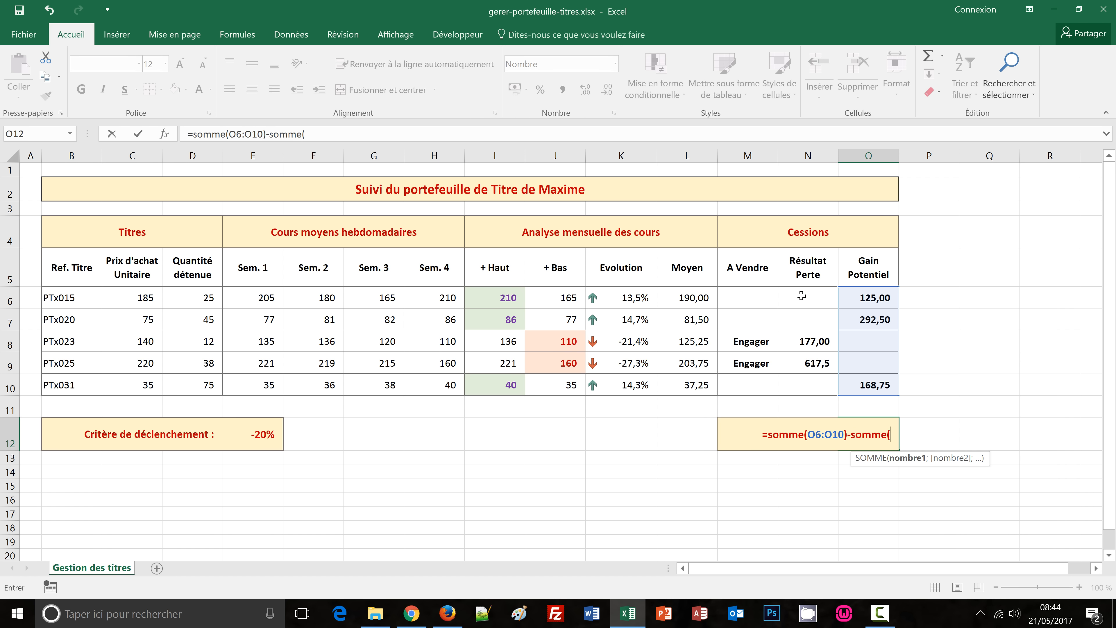
{"action": "left_click_drag", "start_coordinate": [802, 297], "coordinate": [791, 383]}
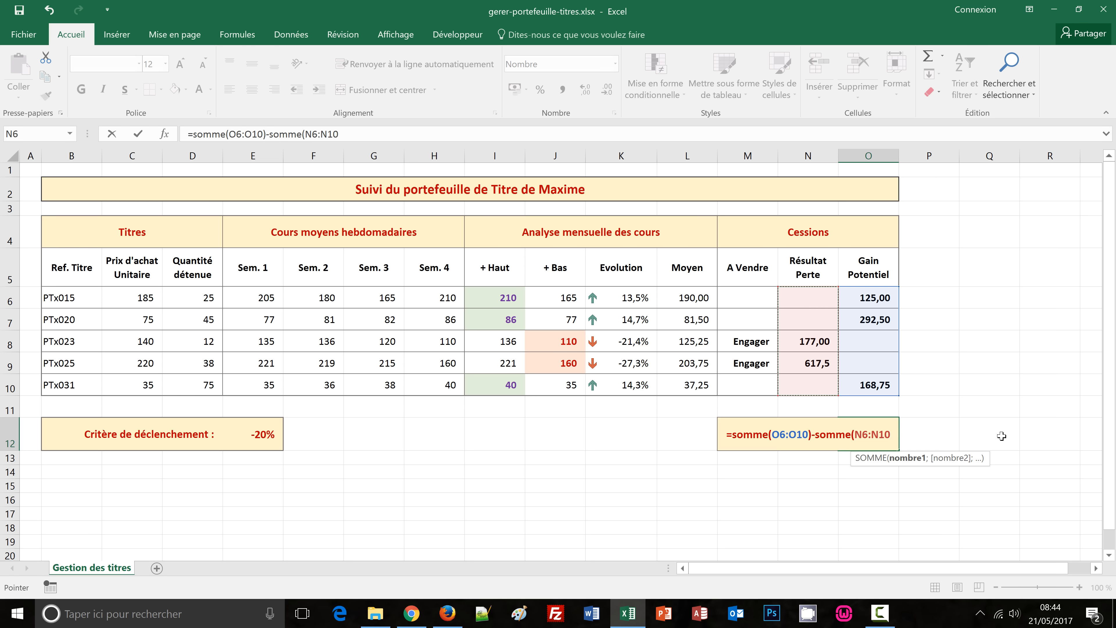
{"action": "type", "text": ")"}
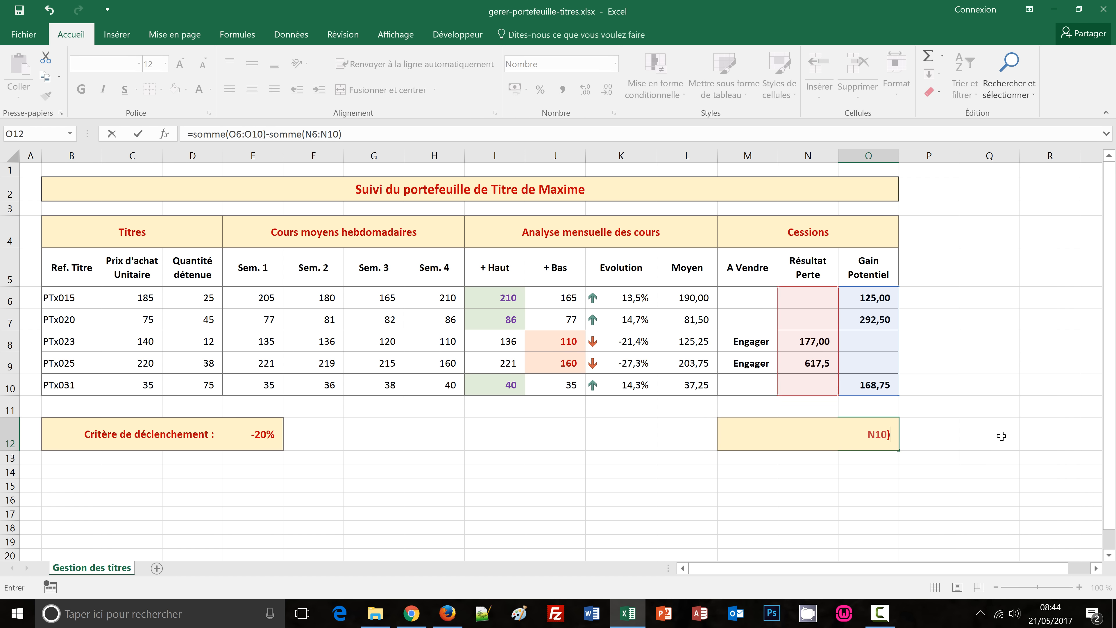
{"action": "key", "text": "ctrl+Return"}
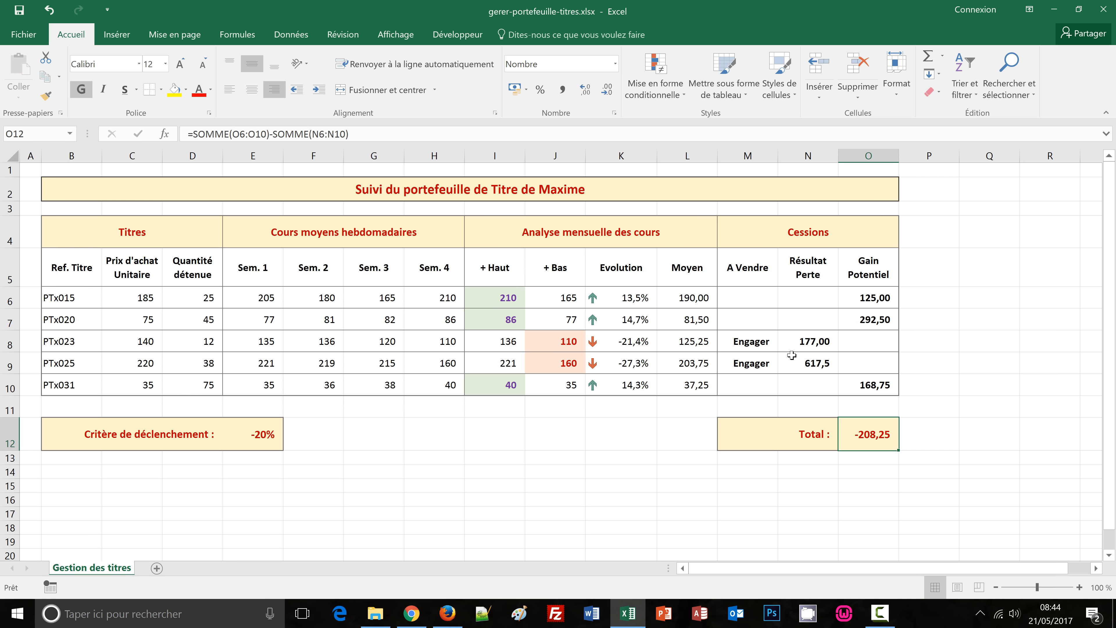
Step: Set the trigger criterion in cell E12 to -30% to test the sale formulas
{"action": "left_click", "coordinate": [257, 437]}
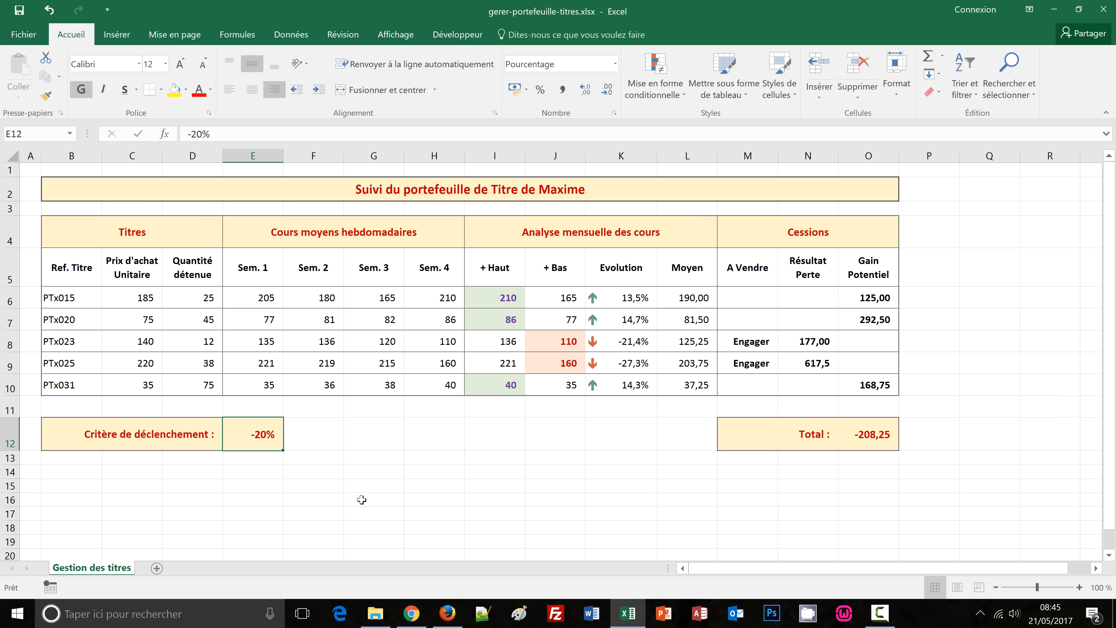
{"action": "type", "text": "-30"}
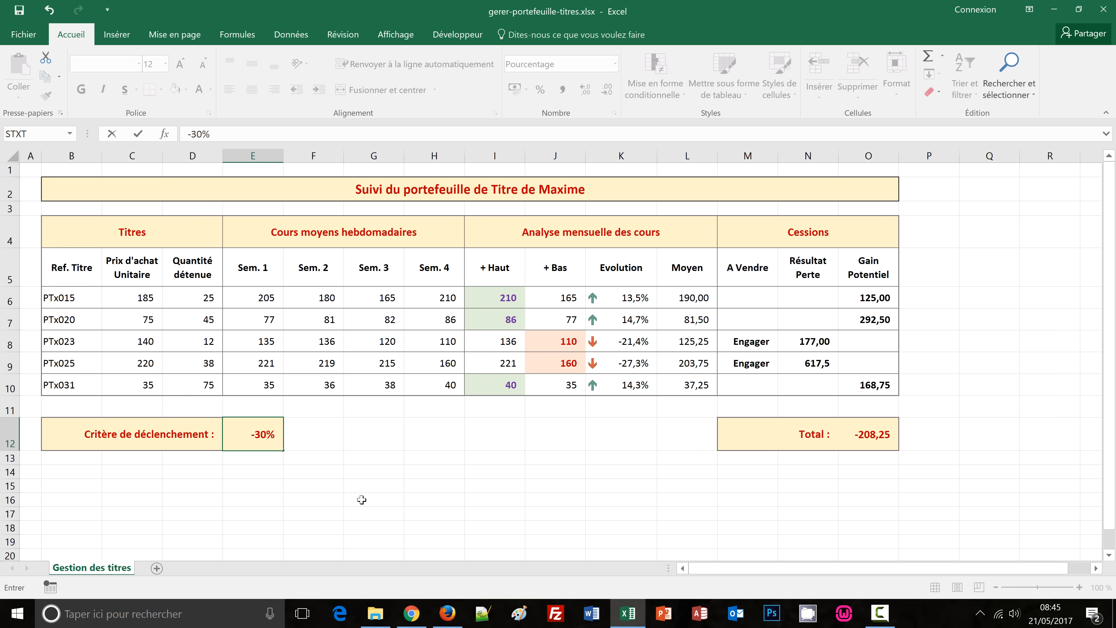
{"action": "key", "text": "ctrl+Return"}
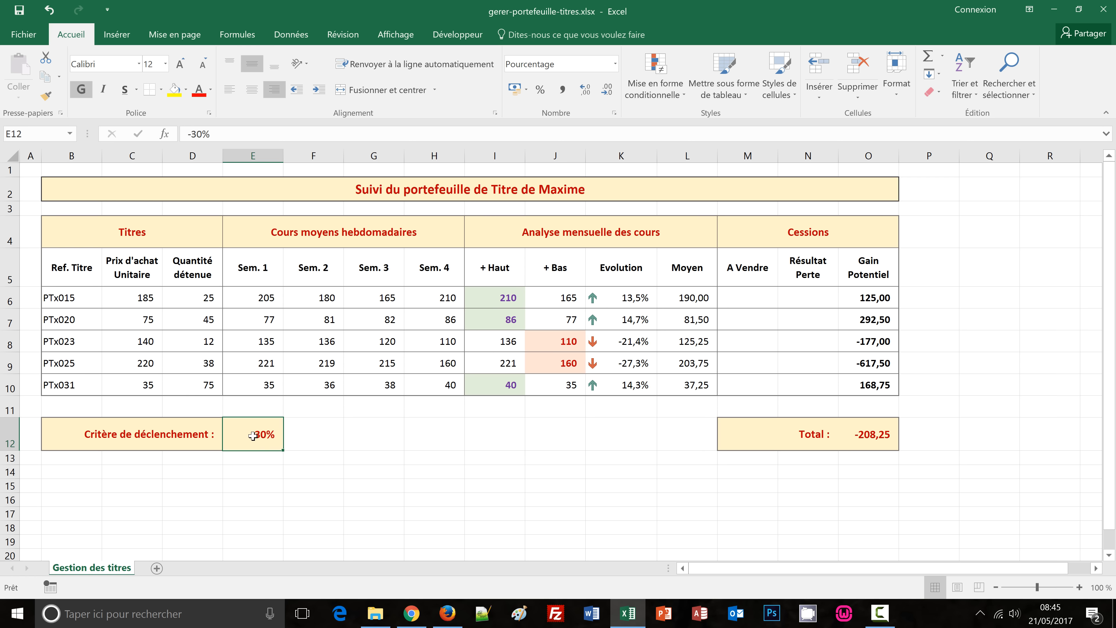
Step: Set the trigger criterion in cell E12 to -10%
{"action": "type", "text": "-10"}
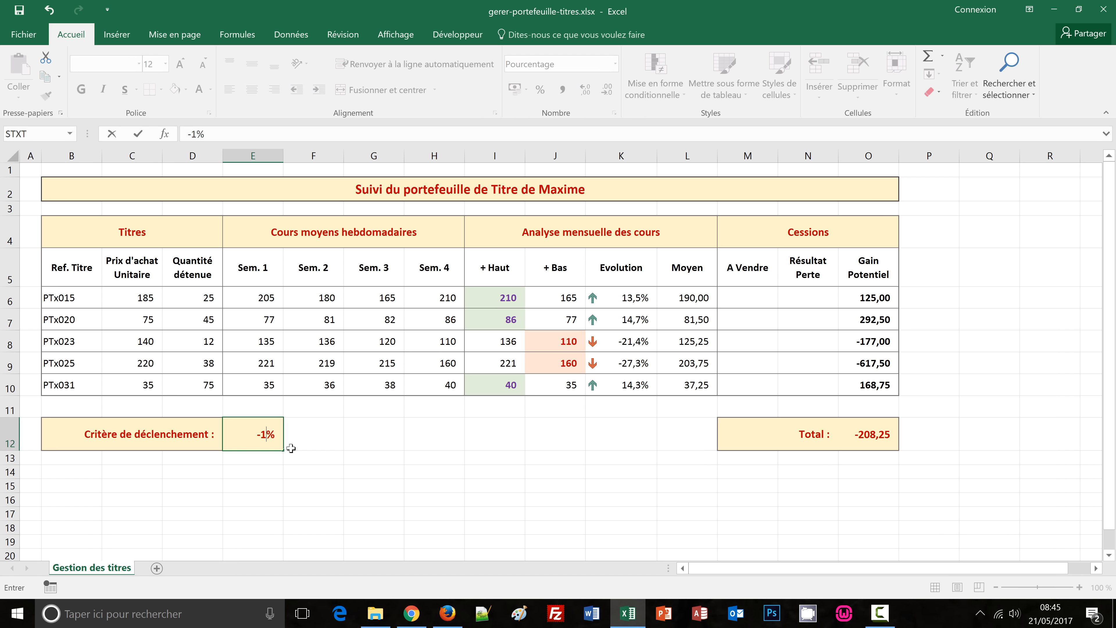
{"action": "key", "text": "Return"}
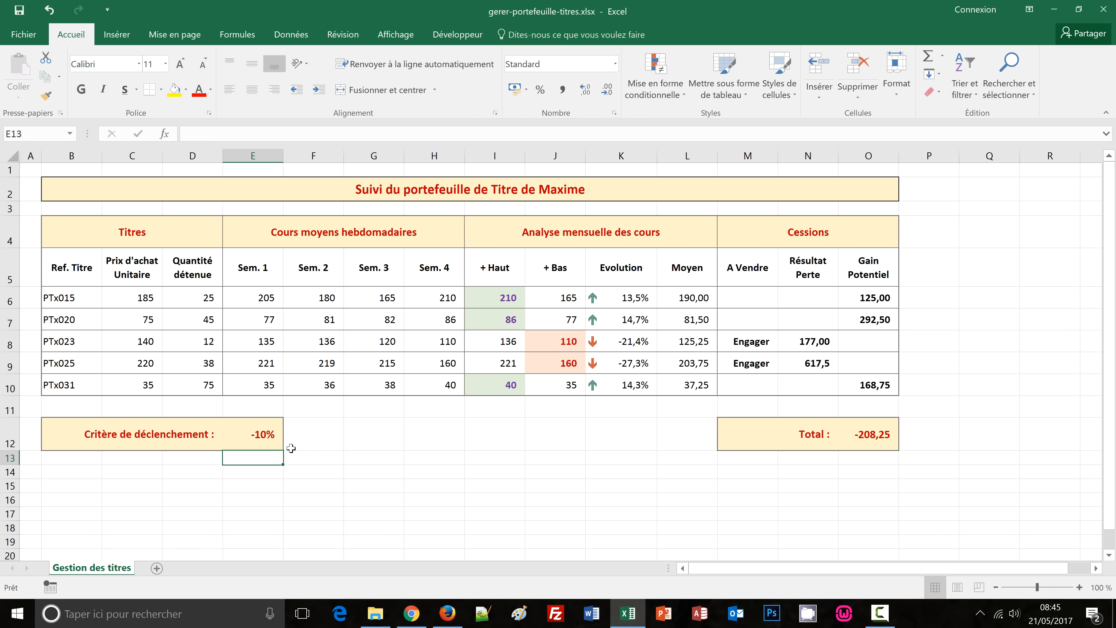